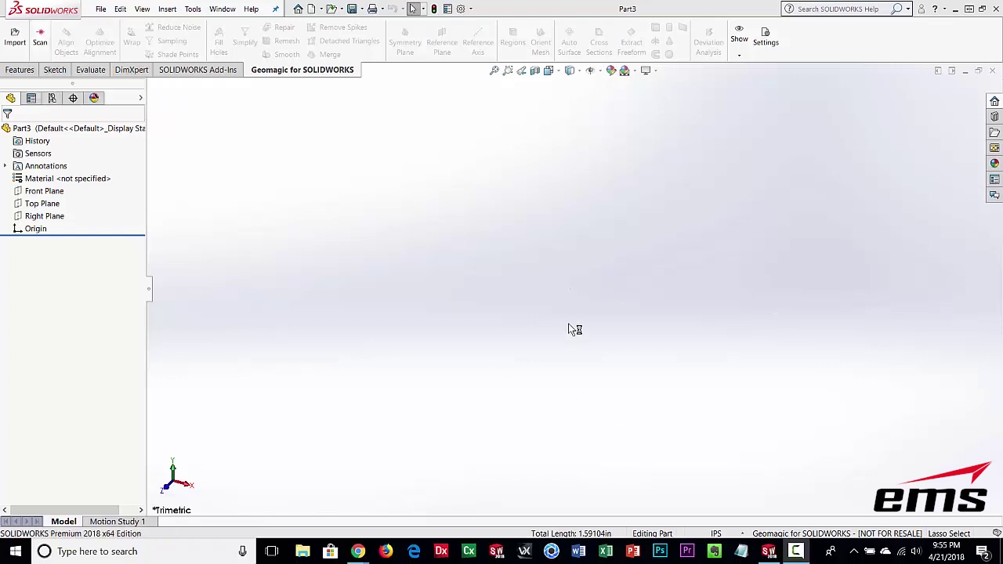
Open Shoe_last.stl from the Import dialog as a mesh body.
click(15, 37)
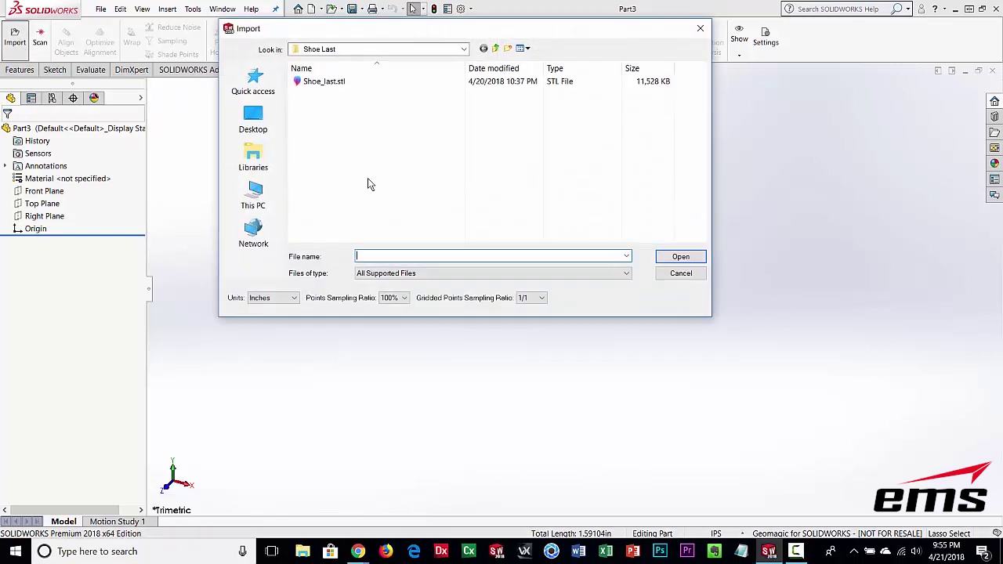
click(309, 85)
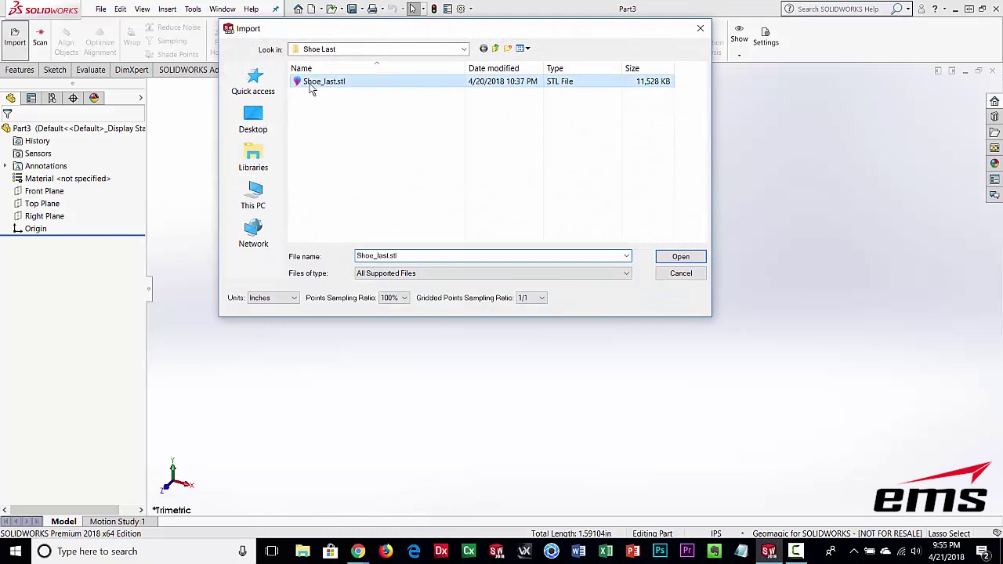
click(675, 257)
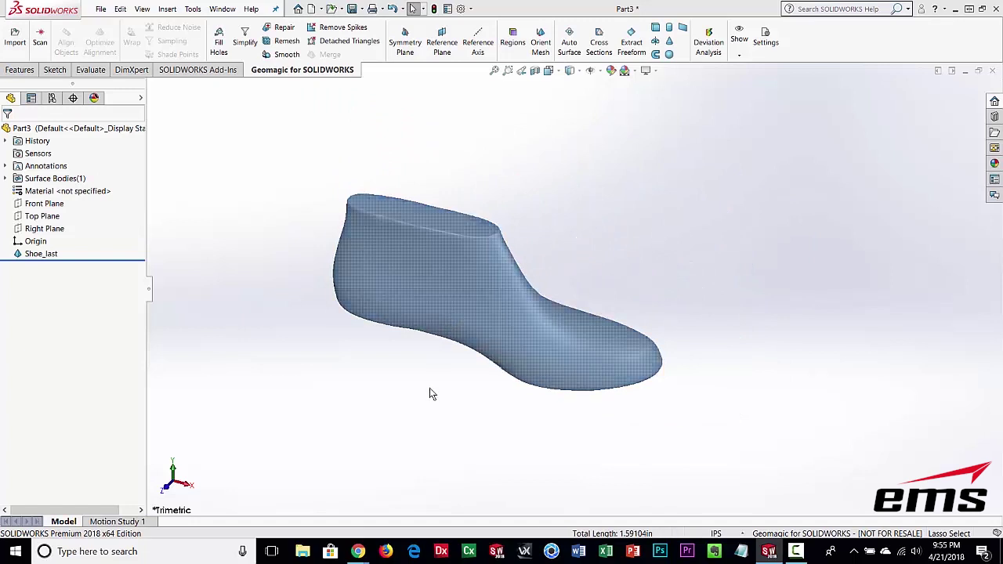
Orbit and zoom the imported mesh to inspect its side, toe and front profiles.
mouse_move(441, 393)
middle_down()
mouse_move(369, 349)
mouse_move(325, 383)
mouse_move(383, 384)
mouse_move(361, 349)
mouse_move(352, 376)
mouse_move(387, 365)
mouse_move(509, 373)
mouse_move(412, 342)
mouse_move(371, 390)
middle_up()
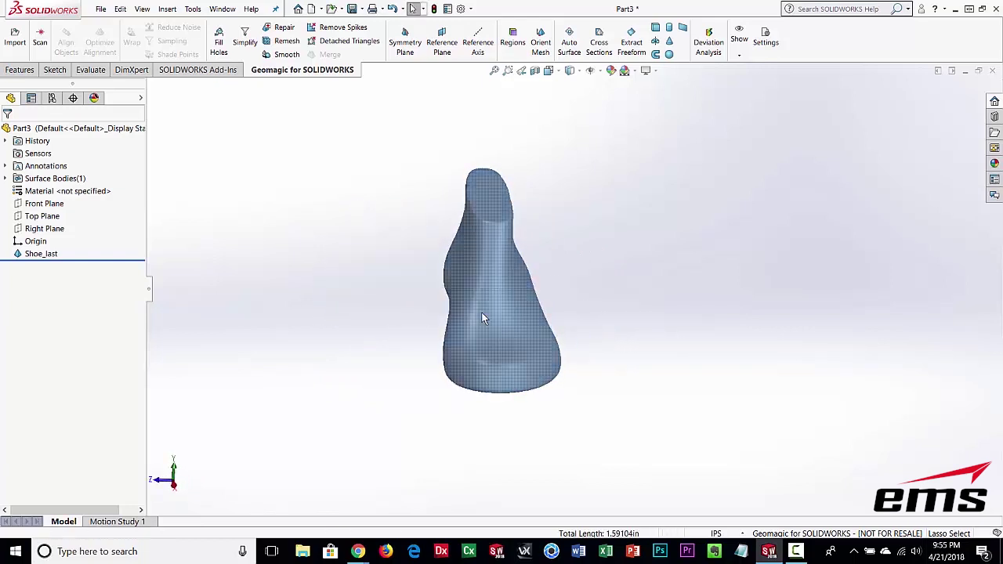
mouse_move(481, 329)
middle_down()
mouse_move(541, 344)
mouse_move(552, 391)
mouse_move(512, 389)
mouse_move(509, 351)
middle_up()
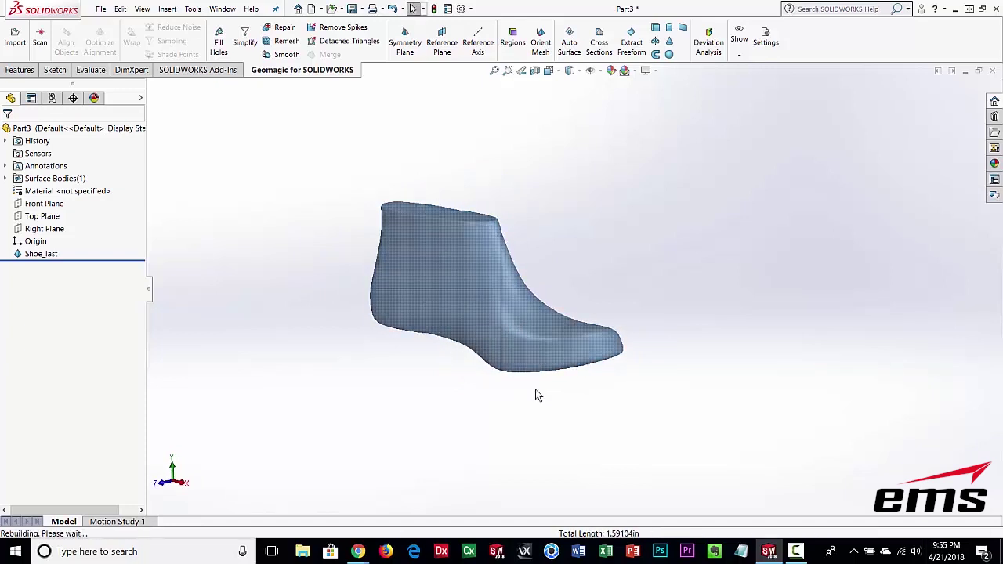
mouse_move(494, 321)
middle_down()
mouse_move(571, 417)
mouse_move(583, 380)
mouse_move(552, 405)
mouse_move(669, 387)
mouse_move(727, 330)
mouse_move(726, 298)
mouse_move(703, 333)
mouse_move(522, 359)
mouse_move(523, 330)
mouse_move(541, 333)
mouse_move(521, 335)
middle_up()
scroll(521, 335, down, 2)
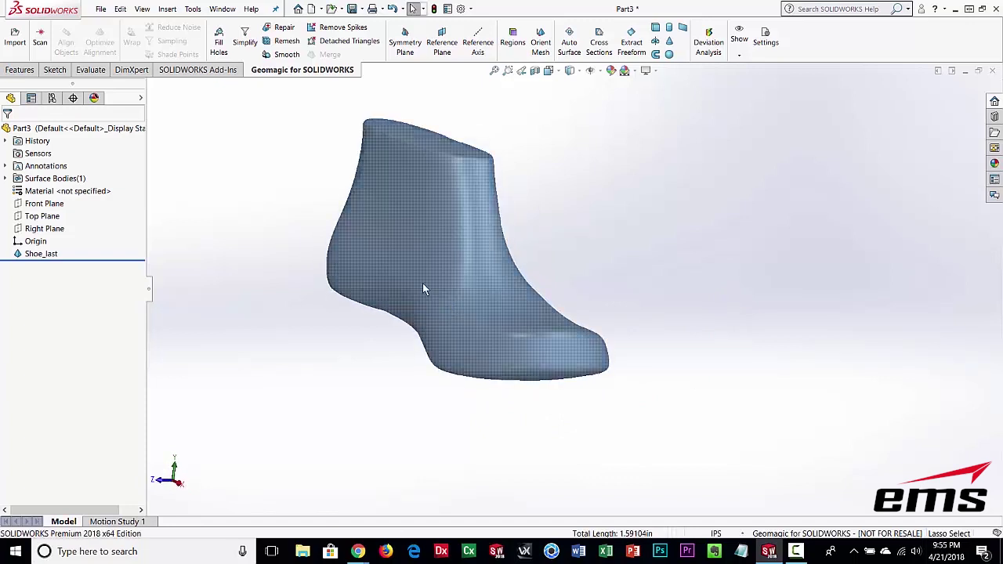
mouse_move(422, 289)
middle_down()
mouse_move(586, 305)
mouse_move(524, 300)
mouse_move(519, 314)
mouse_move(588, 307)
mouse_move(595, 318)
middle_up()
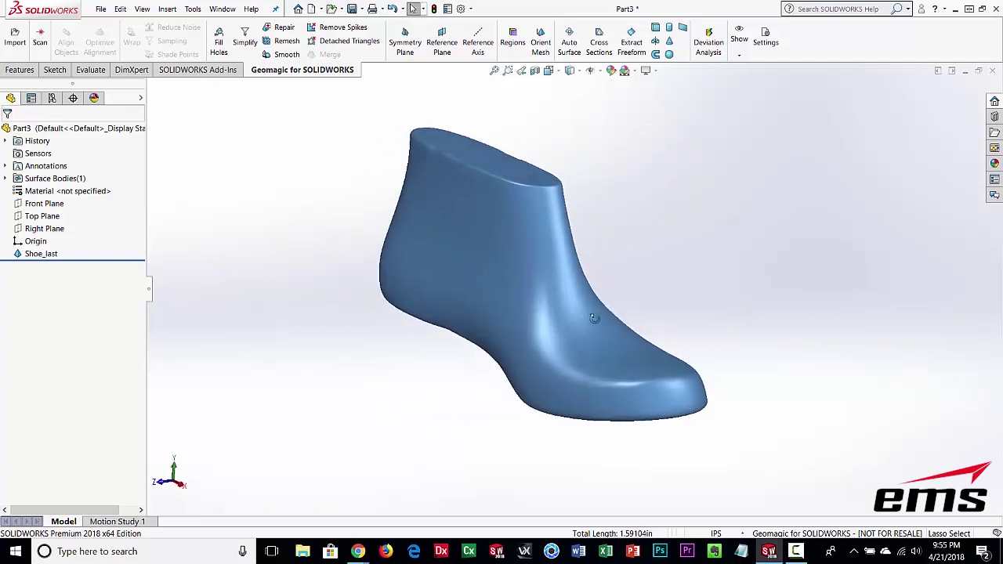
mouse_move(541, 341)
middle_down()
mouse_move(561, 290)
mouse_move(571, 157)
mouse_move(562, 325)
mouse_move(455, 342)
mouse_move(528, 347)
middle_up()
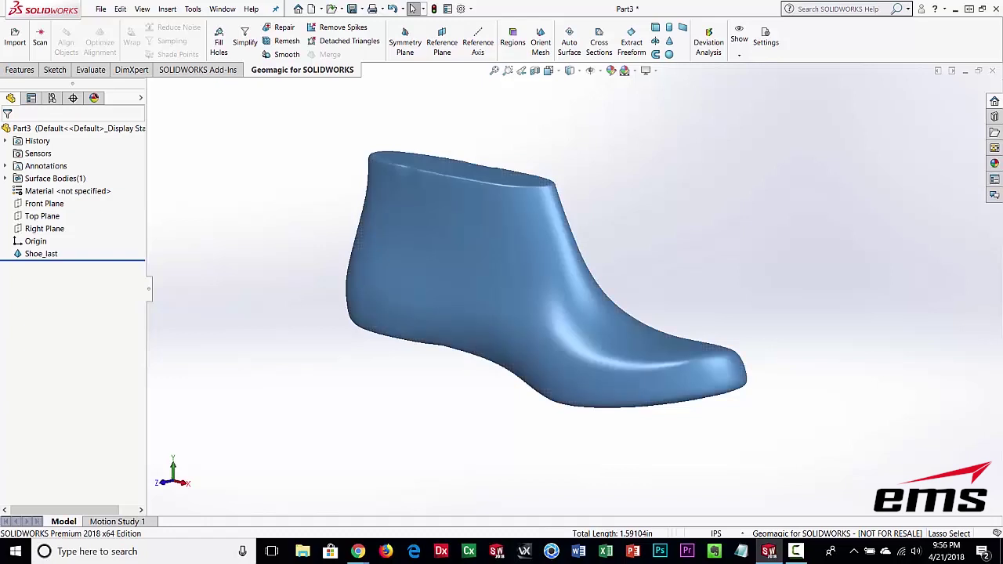
mouse_move(480, 381)
middle_down()
mouse_move(484, 314)
mouse_move(509, 309)
middle_up()
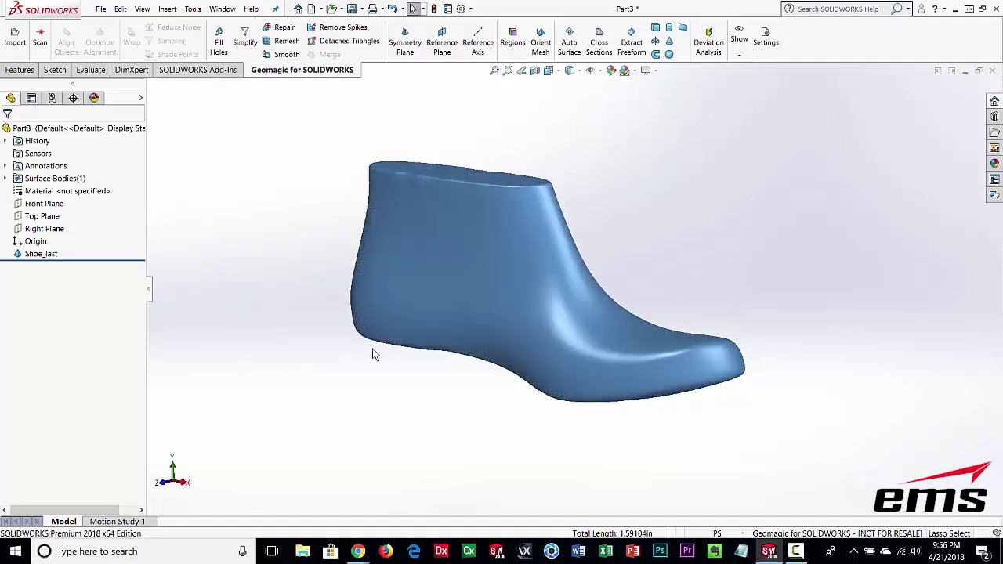
mouse_move(441, 430)
middle_down()
mouse_move(419, 437)
mouse_move(450, 396)
middle_up()
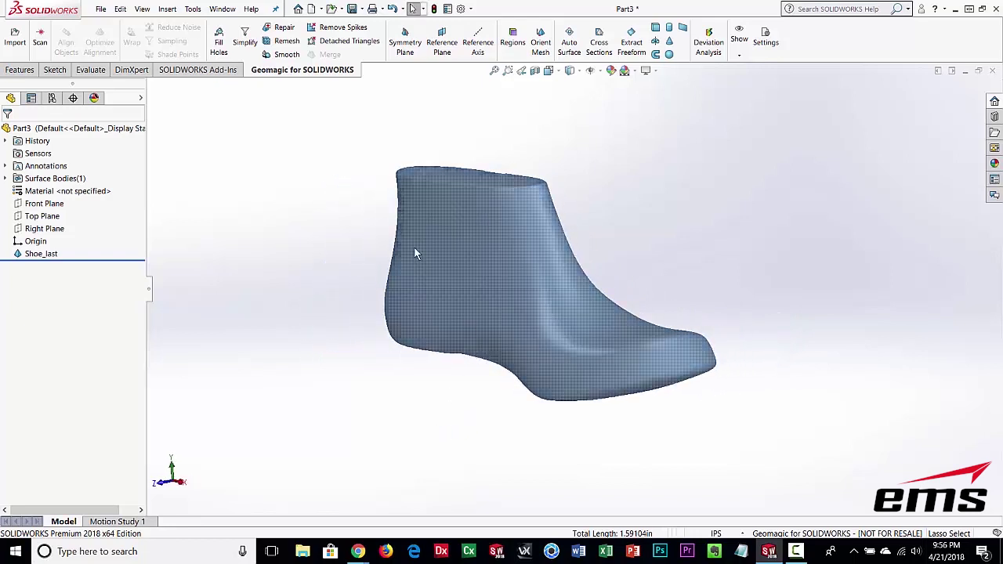
click(739, 54)
click(756, 83)
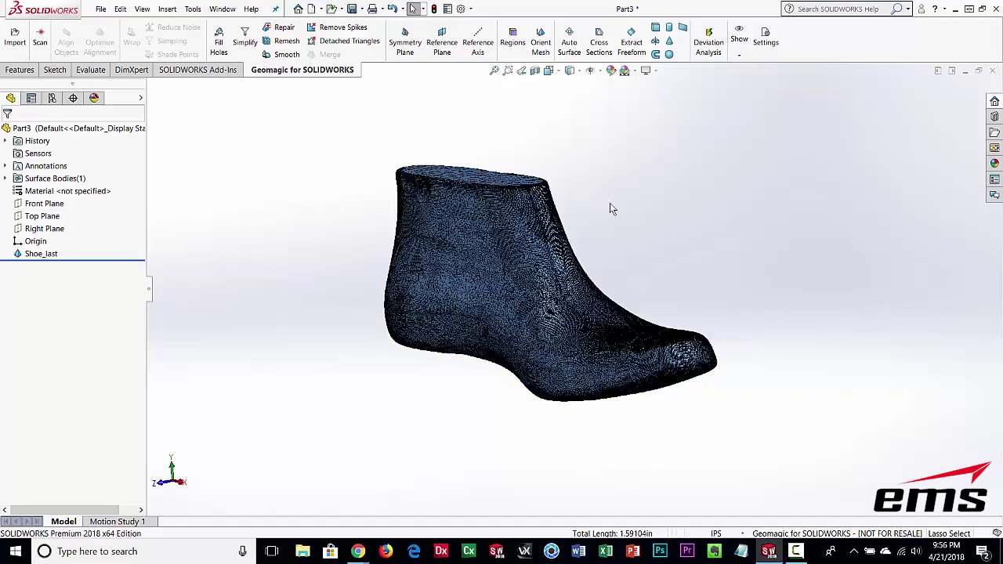
scroll(499, 280, down, 3)
scroll(498, 280, down, 3)
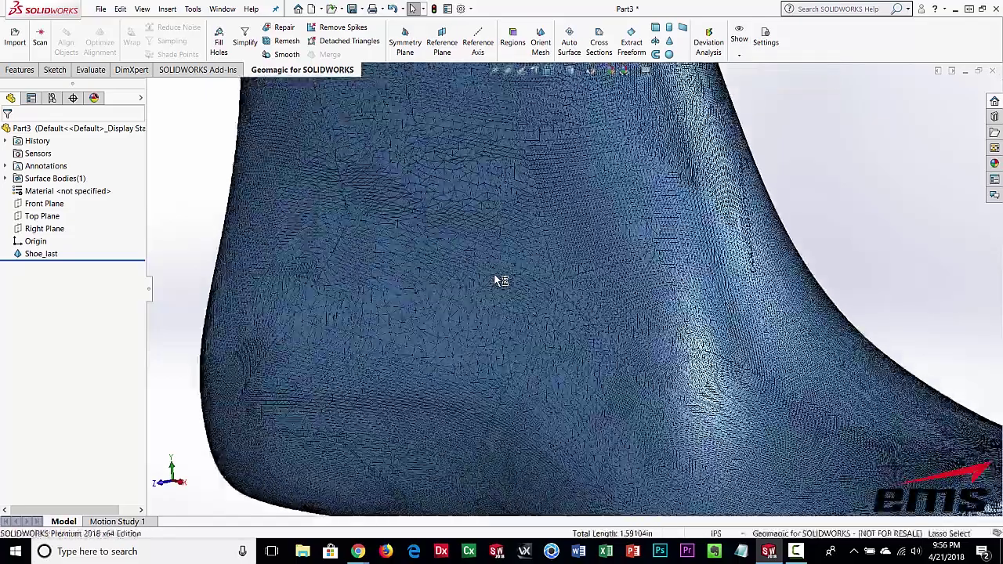
scroll(499, 280, down, 3)
scroll(533, 345, down, 3)
scroll(541, 325, down, 3)
scroll(518, 305, down, 2)
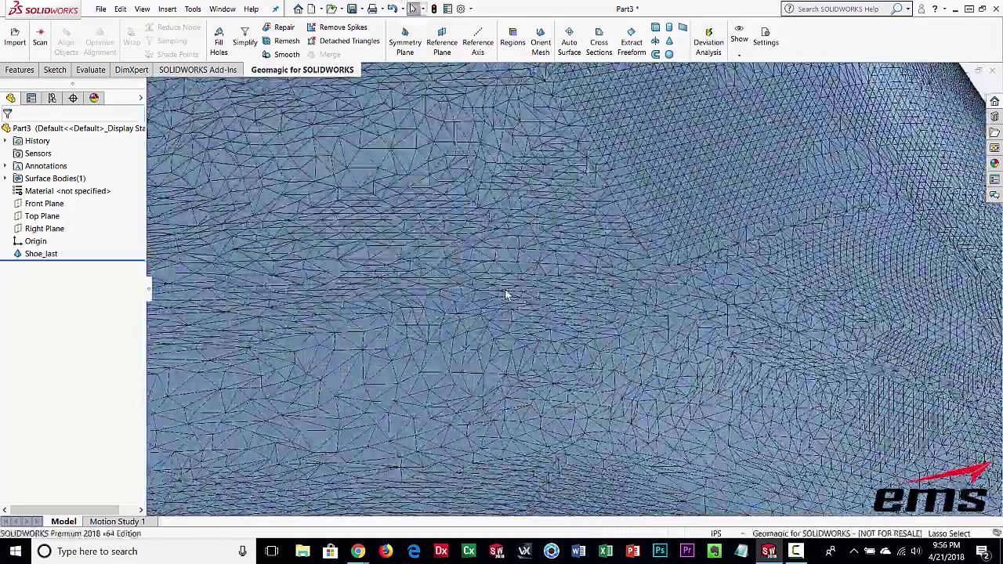
scroll(506, 290, down, 2)
scroll(506, 290, down, 2)
scroll(520, 271, up, 2)
scroll(520, 276, up, 2)
scroll(518, 278, up, 3)
middle_drag(517, 278, 557, 277)
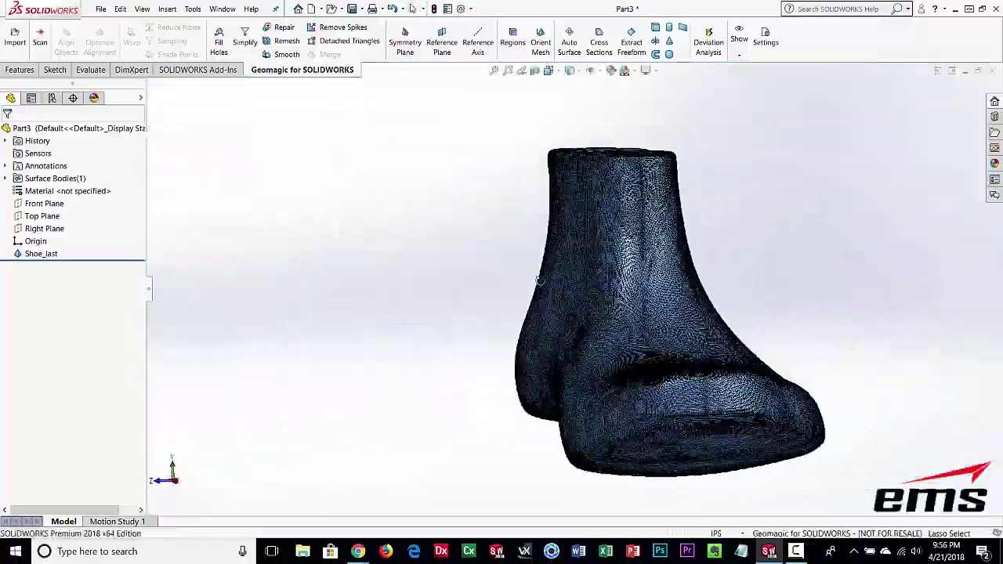
scroll(538, 275, up, 3)
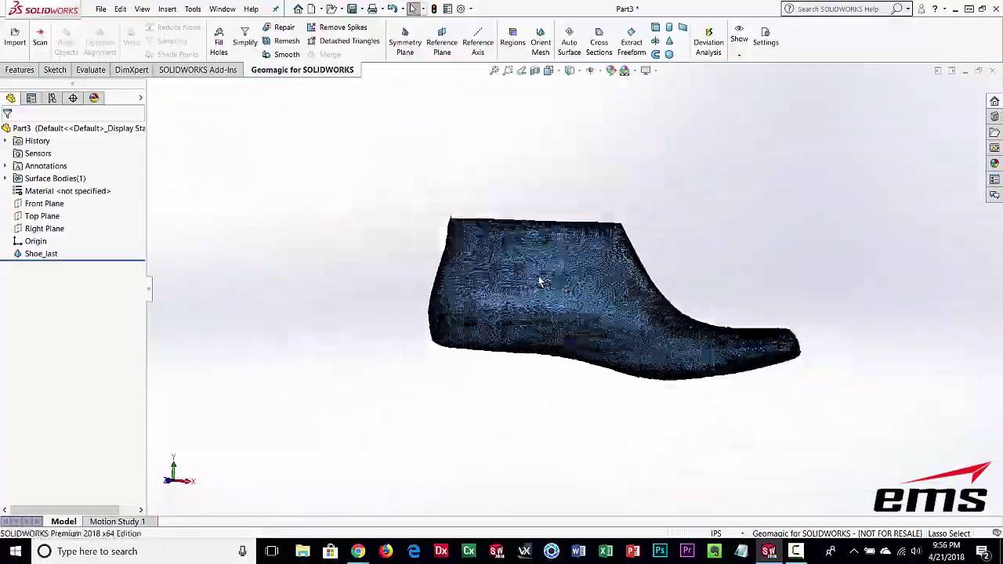
scroll(538, 275, down, 3)
scroll(557, 284, down, 3)
scroll(548, 291, down, 3)
scroll(470, 285, down, 2)
scroll(533, 287, down, 2)
scroll(531, 287, up, 2)
scroll(532, 285, up, 3)
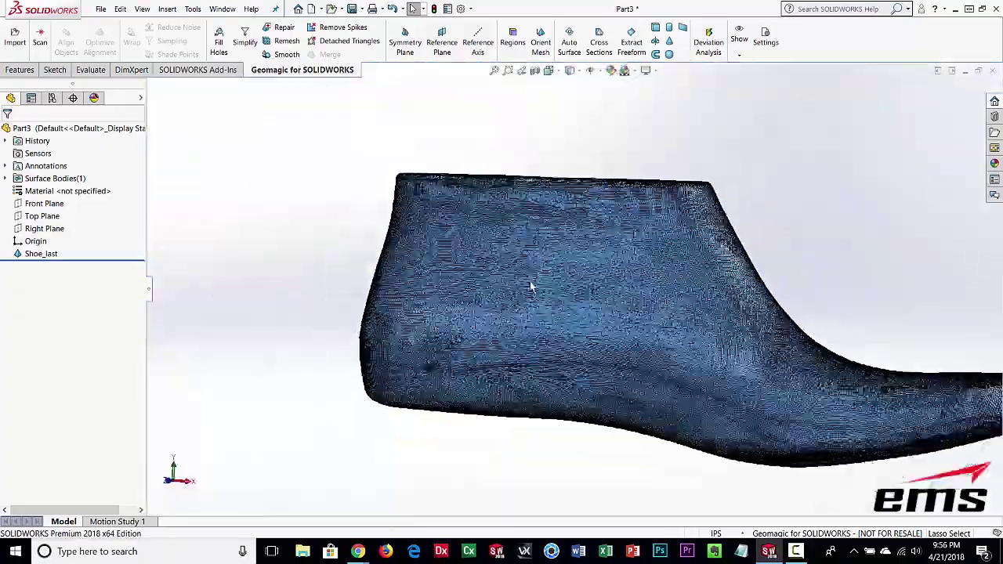
click(740, 53)
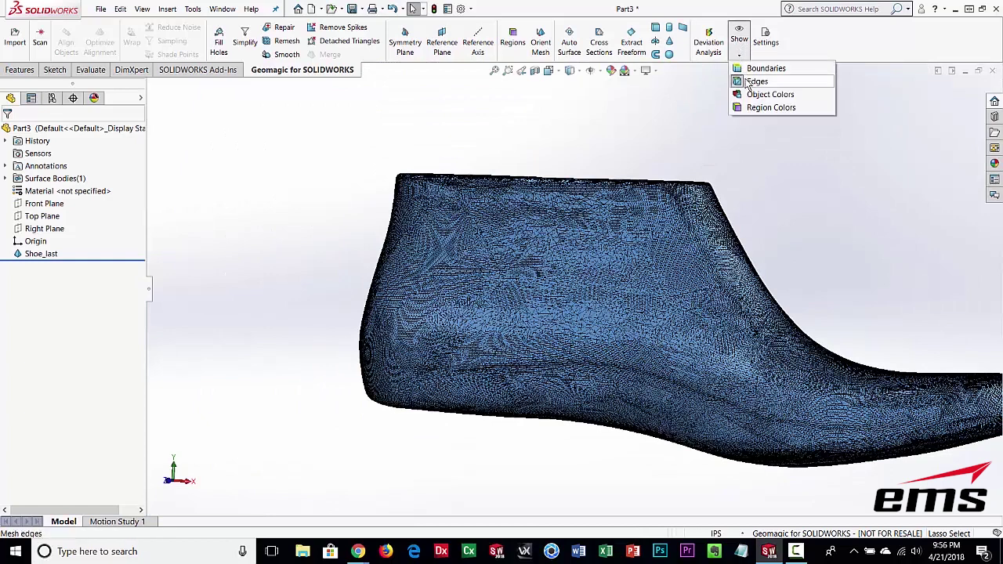
click(752, 82)
scroll(689, 259, up, 2)
scroll(593, 257, up, 2)
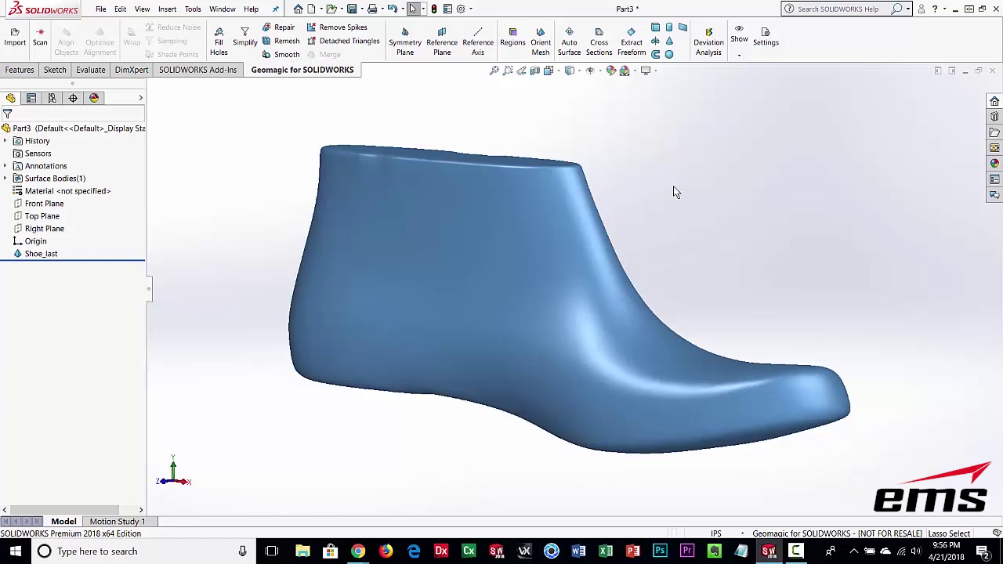
middle_drag(671, 188, 667, 197)
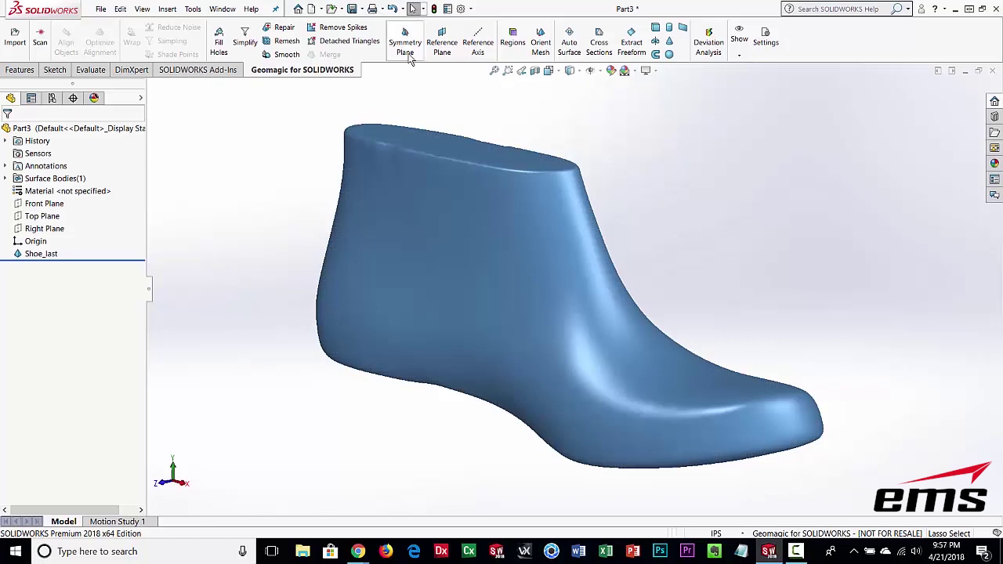
mouse_move(491, 479)
middle_down()
mouse_move(510, 250)
mouse_move(477, 484)
middle_up()
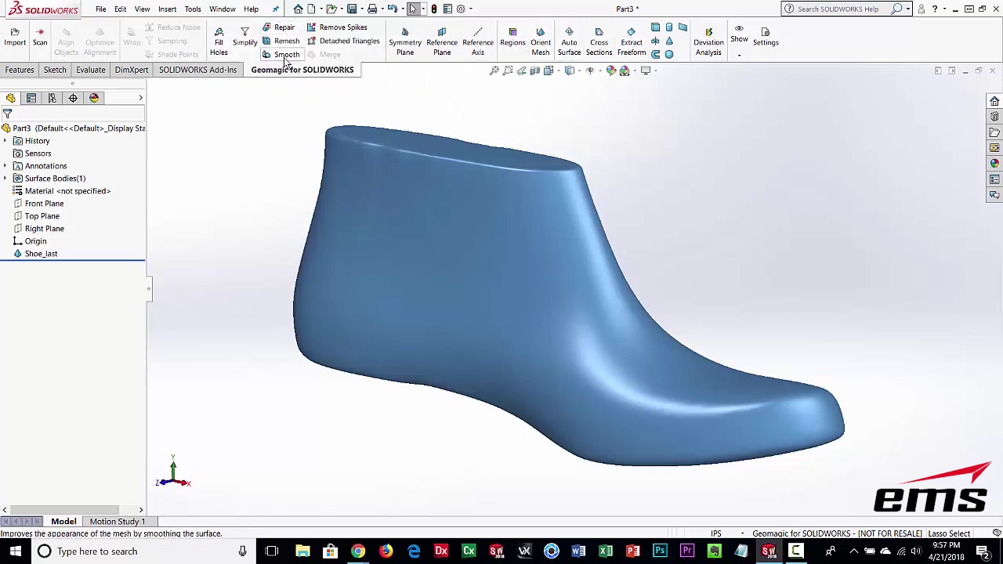
middle_drag(451, 377, 467, 385)
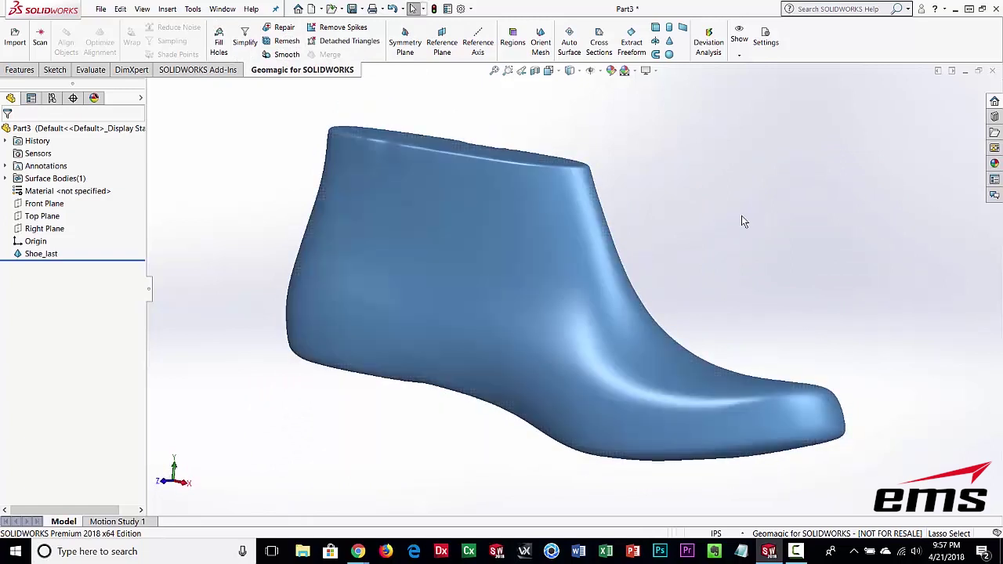
mouse_move(733, 216)
middle_down()
mouse_move(626, 232)
mouse_move(750, 217)
middle_up()
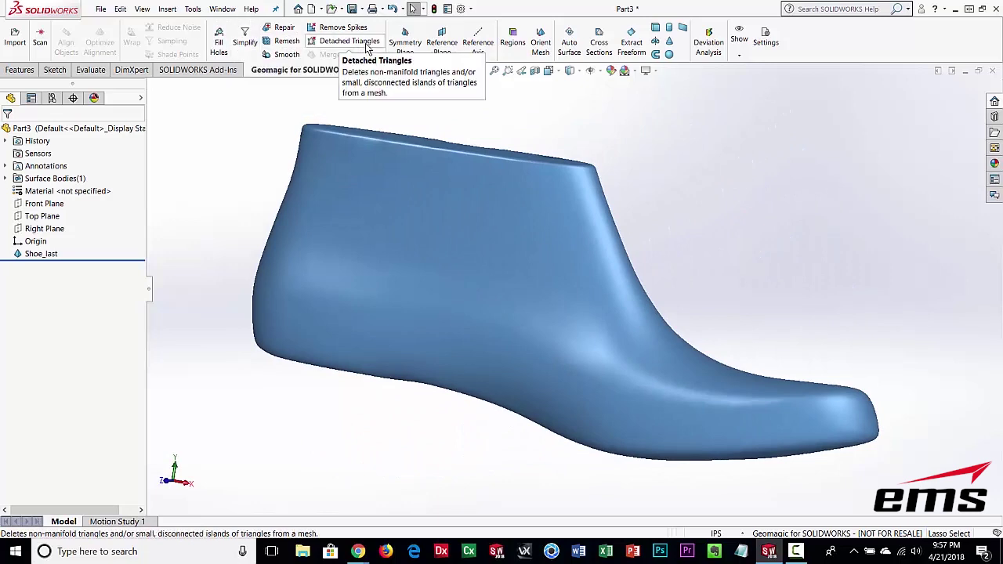
middle_drag(599, 226, 594, 234)
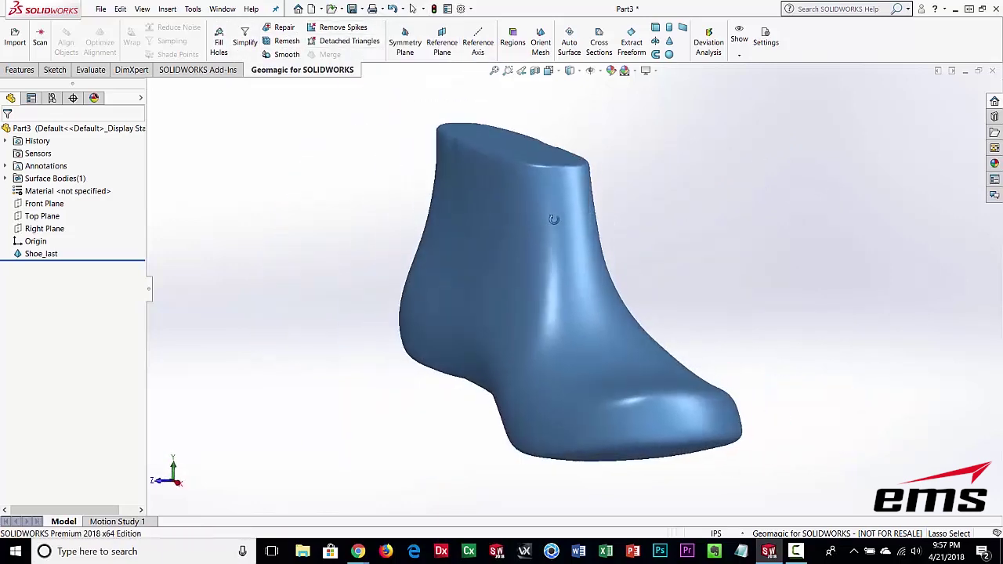
Run Auto Surface on Shoe_last with Mechanical geometry, Auto Estimate and detail level 4.
click(570, 50)
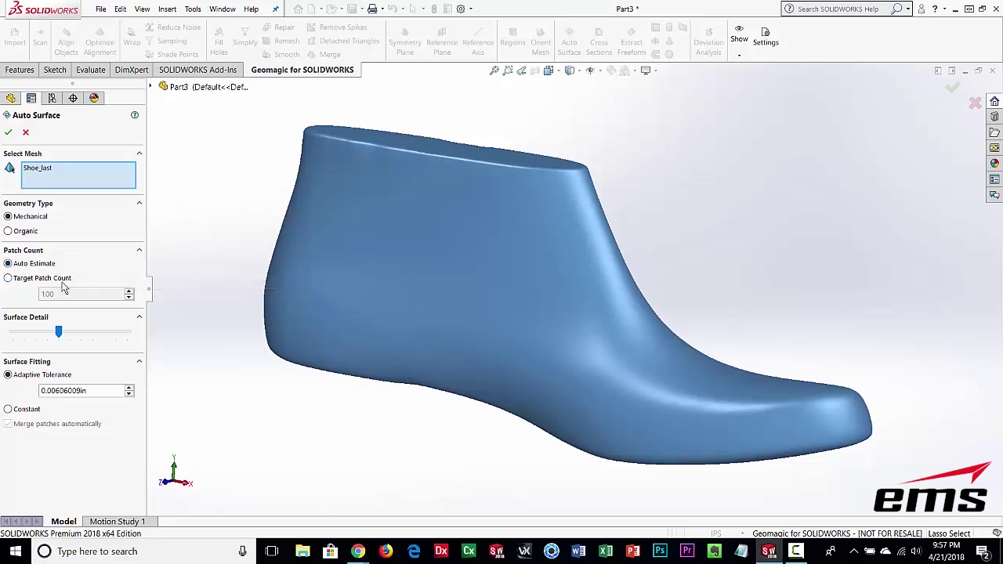
click(58, 333)
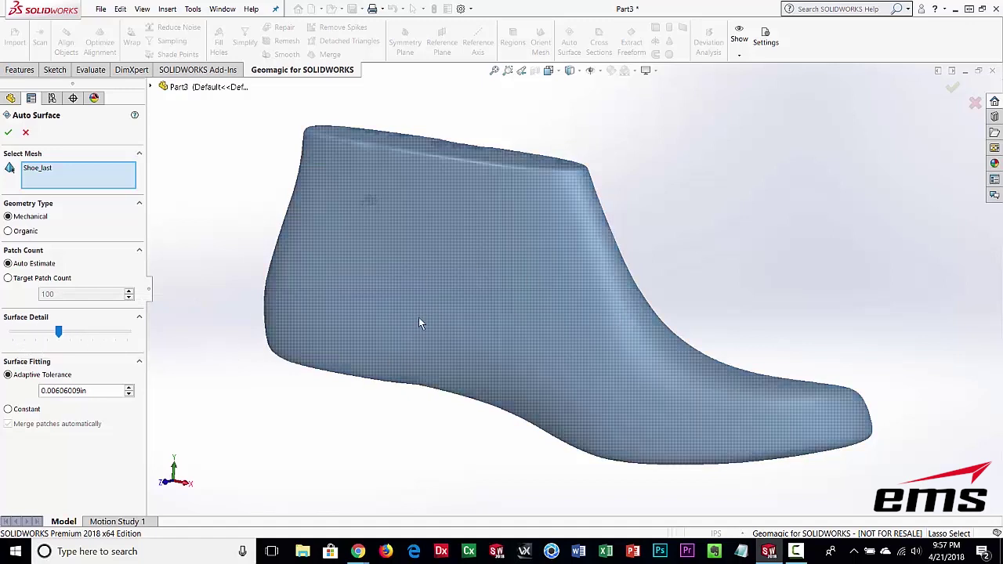
click(8, 132)
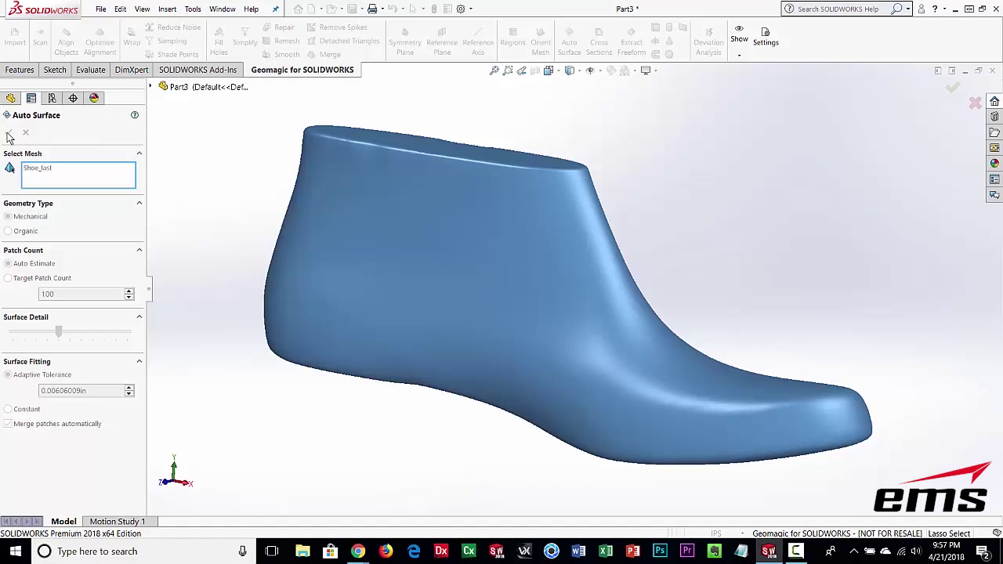
Confirm the auto surfacing and set the display style to Shaded With Edges.
click(7, 134)
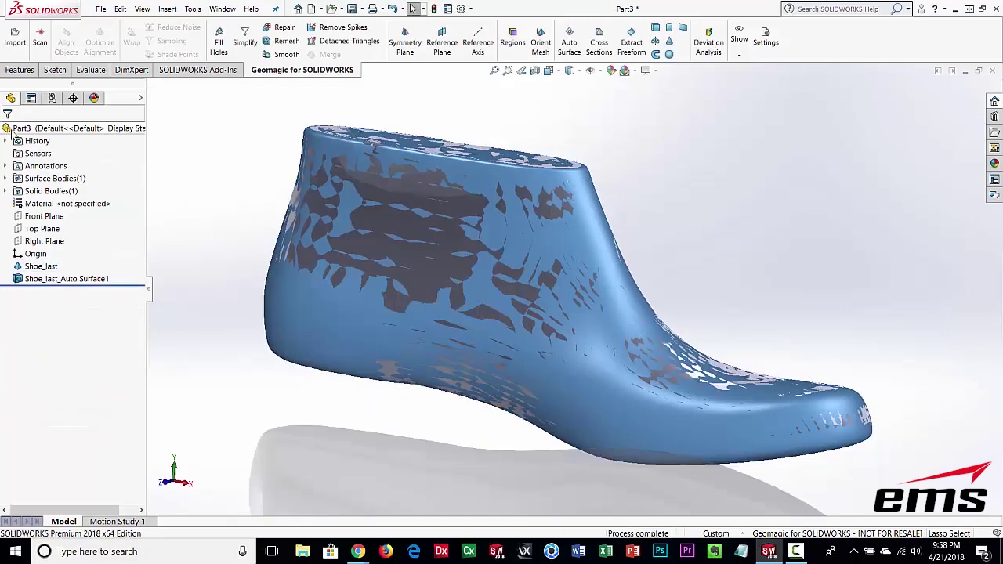
click(36, 266)
click(34, 232)
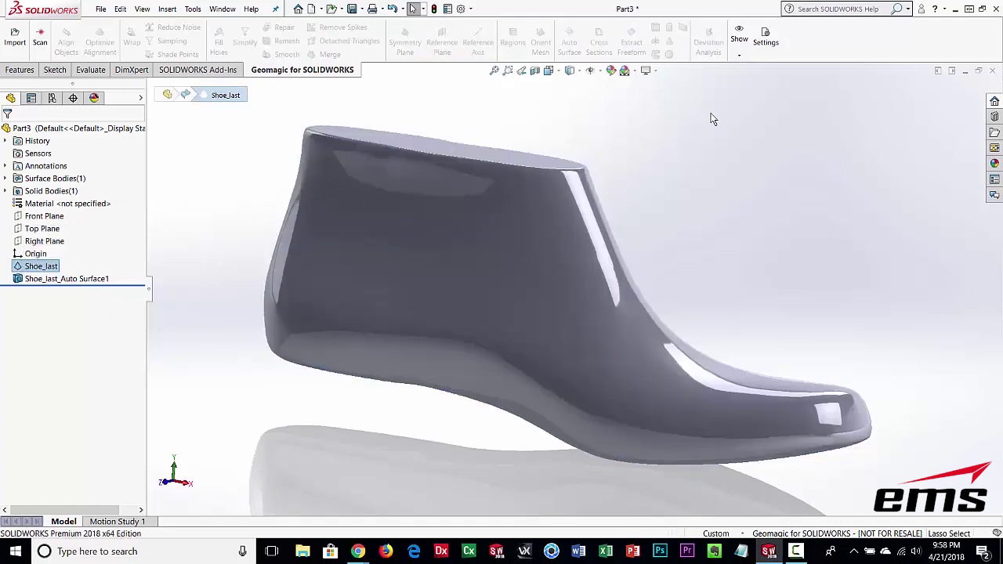
click(580, 73)
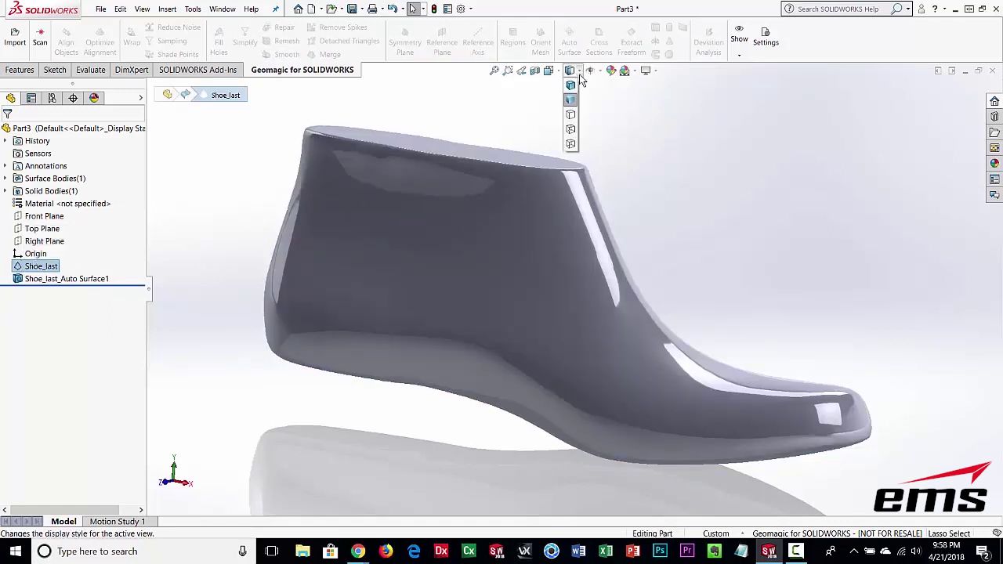
click(571, 86)
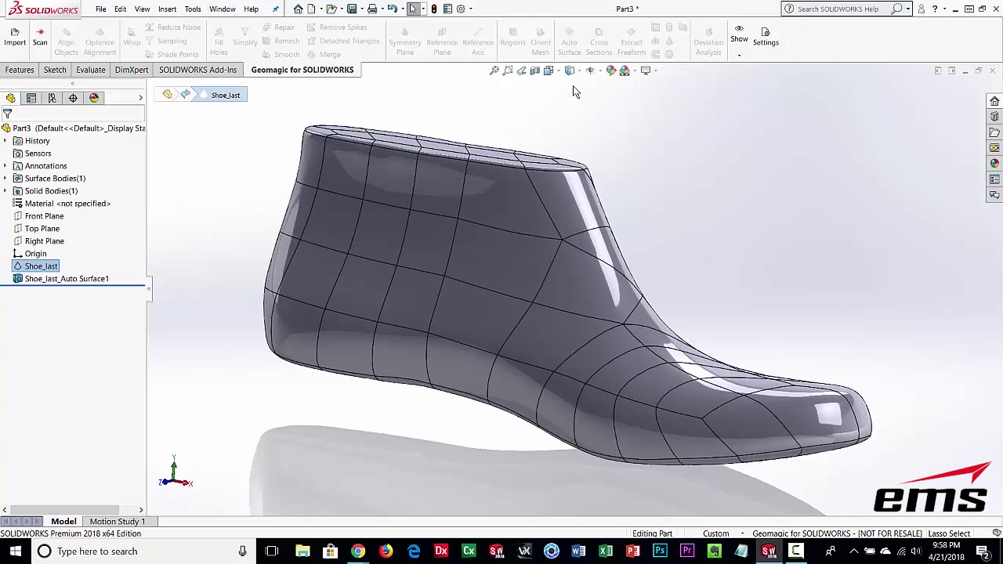
Orbit the surfaced shoe last to inspect its patch layout on top, sole and sides.
mouse_move(439, 362)
middle_down()
mouse_move(722, 381)
mouse_move(489, 444)
mouse_move(486, 381)
middle_up()
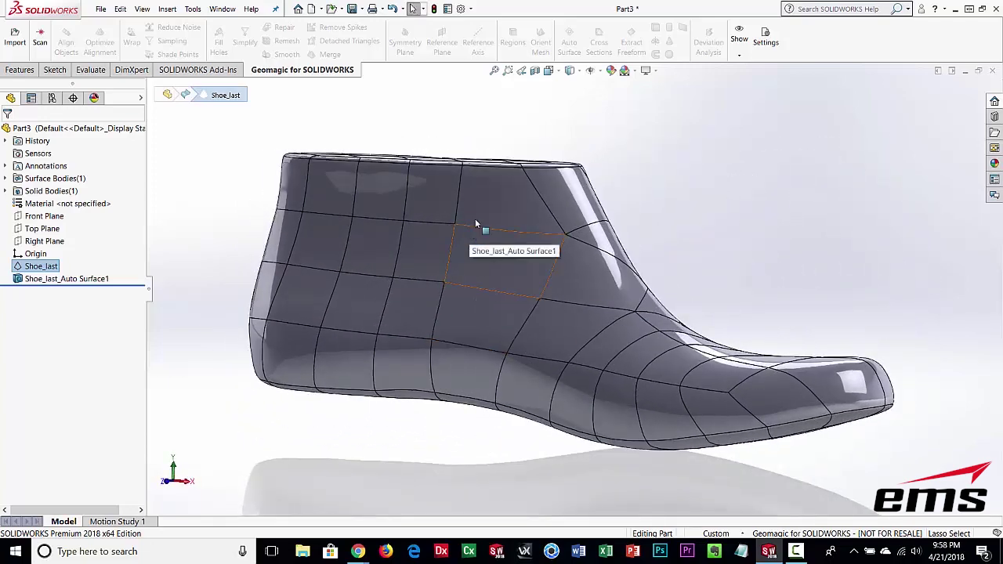
mouse_move(464, 195)
middle_down()
mouse_move(466, 224)
mouse_move(464, 215)
middle_up()
mouse_move(549, 432)
middle_down()
mouse_move(530, 271)
mouse_move(434, 436)
mouse_move(482, 475)
middle_up()
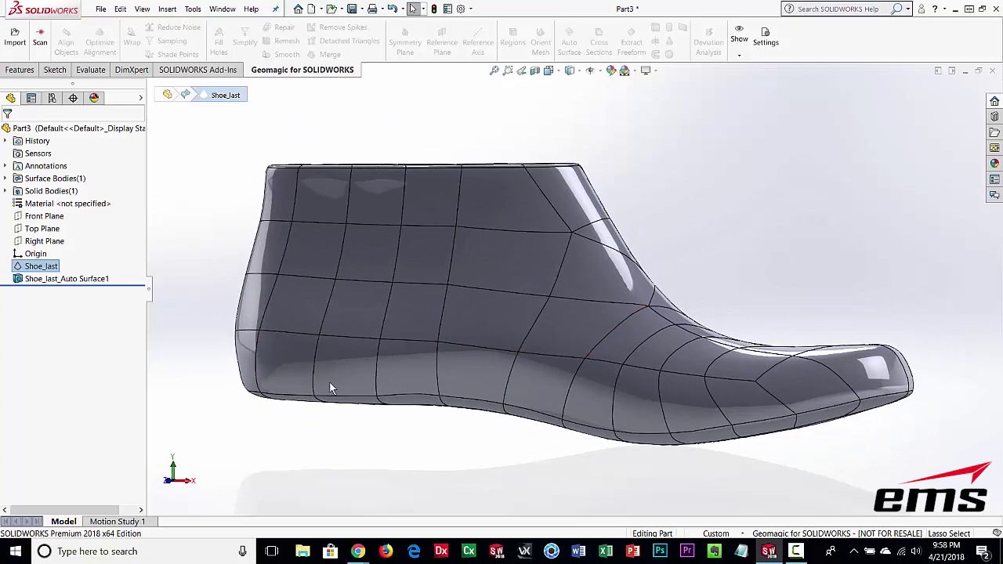
mouse_move(552, 237)
middle_down()
mouse_move(479, 431)
mouse_move(498, 256)
mouse_move(553, 221)
middle_up()
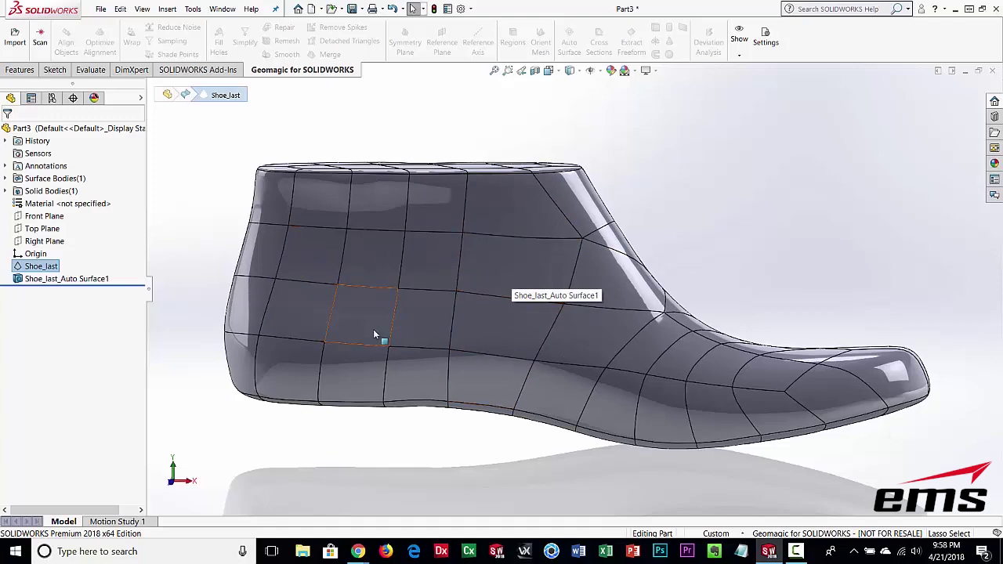
mouse_move(374, 330)
middle_down()
mouse_move(568, 185)
mouse_move(586, 240)
middle_up()
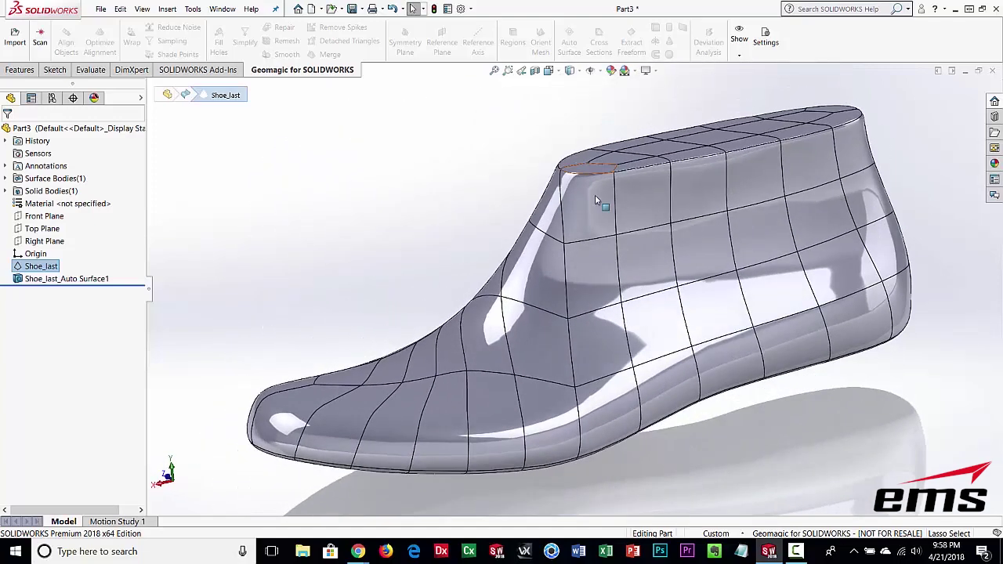
mouse_move(405, 379)
middle_down()
mouse_move(412, 320)
mouse_move(594, 365)
mouse_move(553, 279)
mouse_move(538, 281)
middle_up()
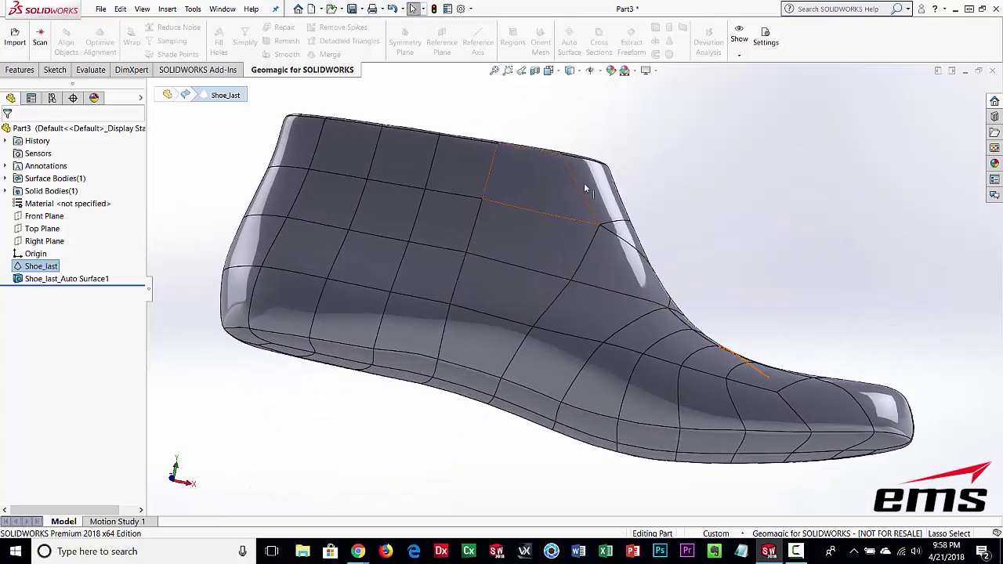
mouse_move(660, 155)
middle_down()
mouse_move(615, 128)
mouse_move(639, 192)
mouse_move(649, 172)
mouse_move(640, 171)
middle_up()
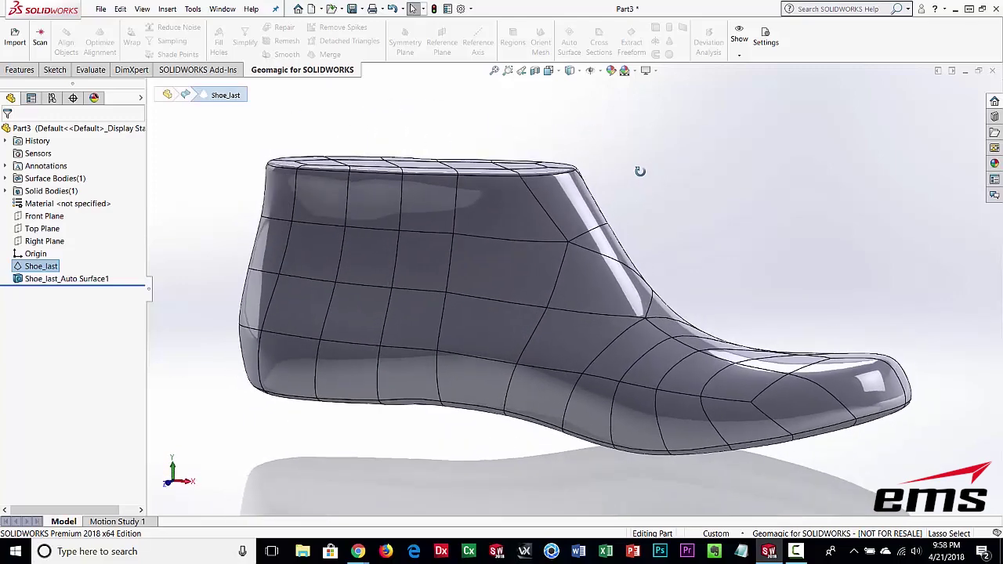
mouse_move(559, 388)
middle_down()
mouse_move(551, 413)
mouse_move(554, 395)
middle_up()
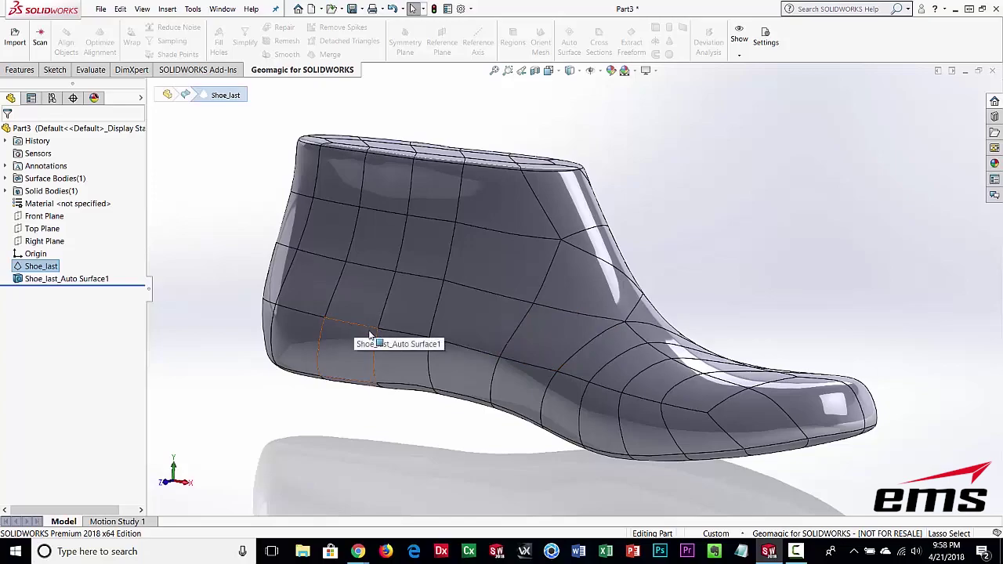
mouse_move(477, 412)
middle_down()
mouse_move(516, 251)
mouse_move(513, 208)
mouse_move(514, 437)
mouse_move(720, 405)
mouse_move(604, 423)
mouse_move(423, 394)
mouse_move(484, 415)
middle_up()
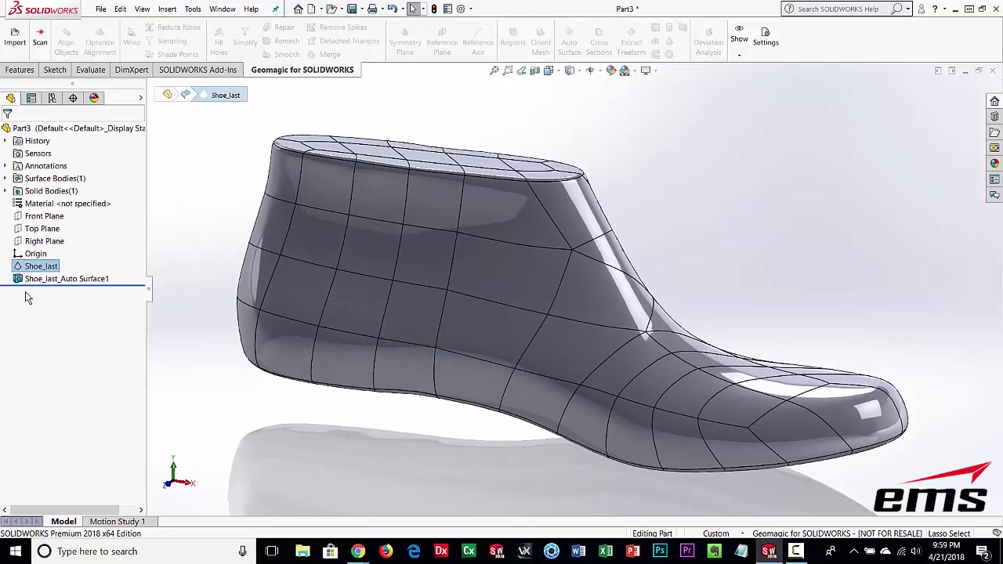
Show the Shoe_last mesh and compute its deviation against Shoe_last_Auto Surface1.
click(20, 267)
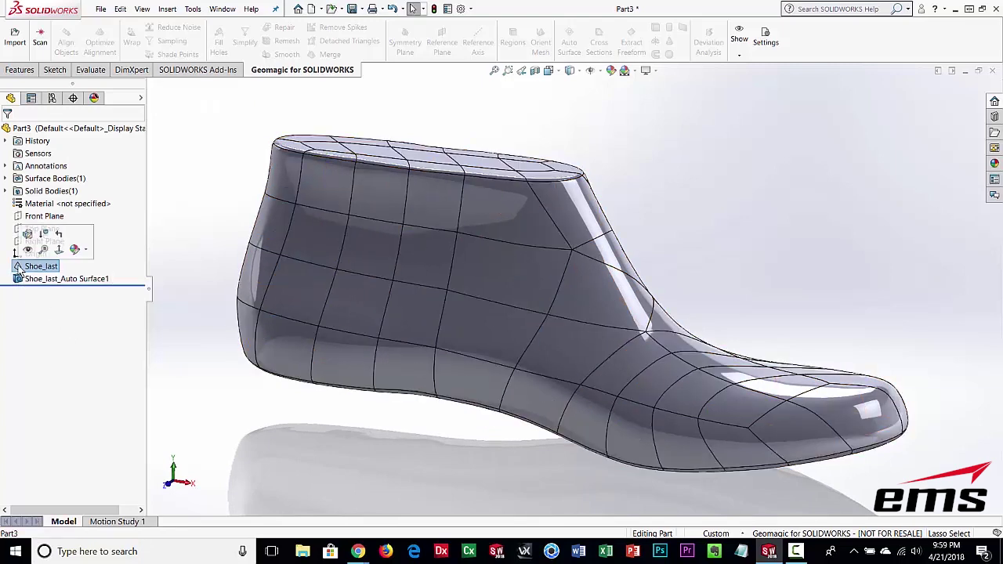
click(28, 249)
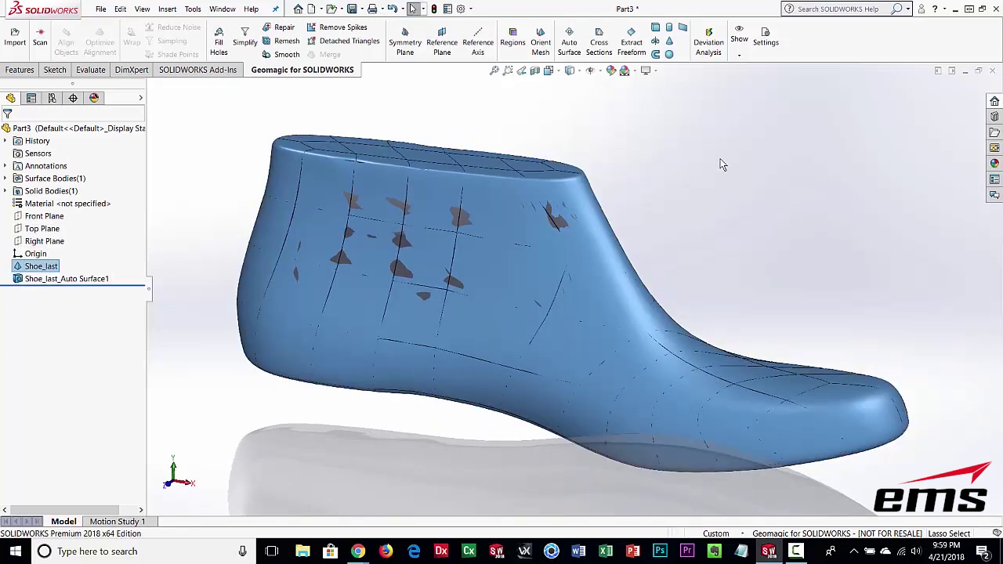
click(709, 47)
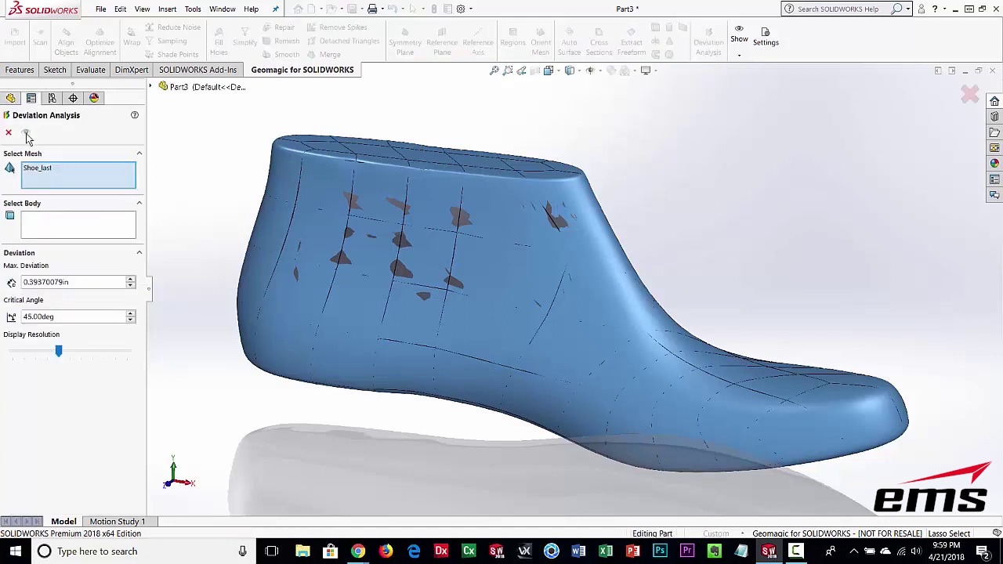
click(62, 228)
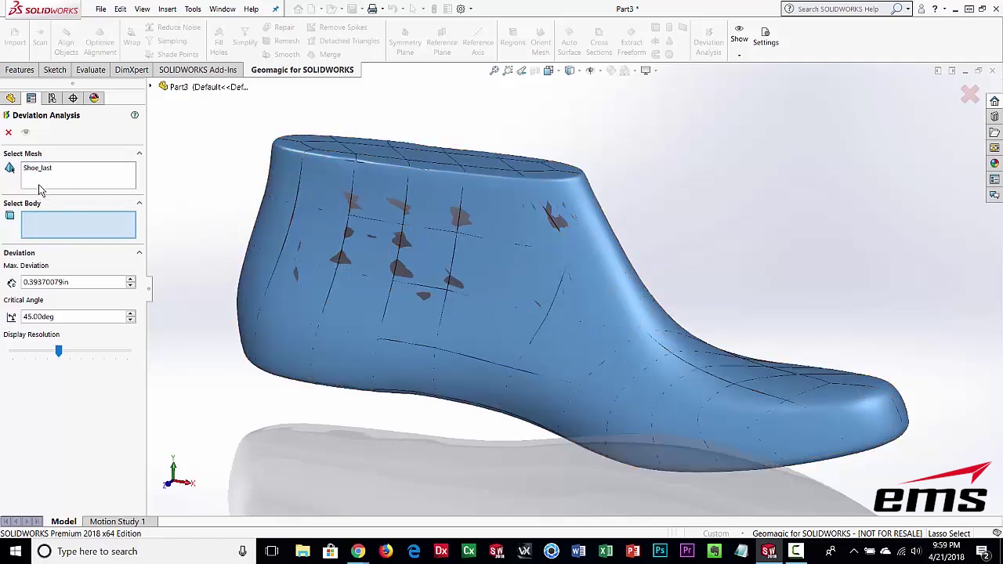
click(364, 244)
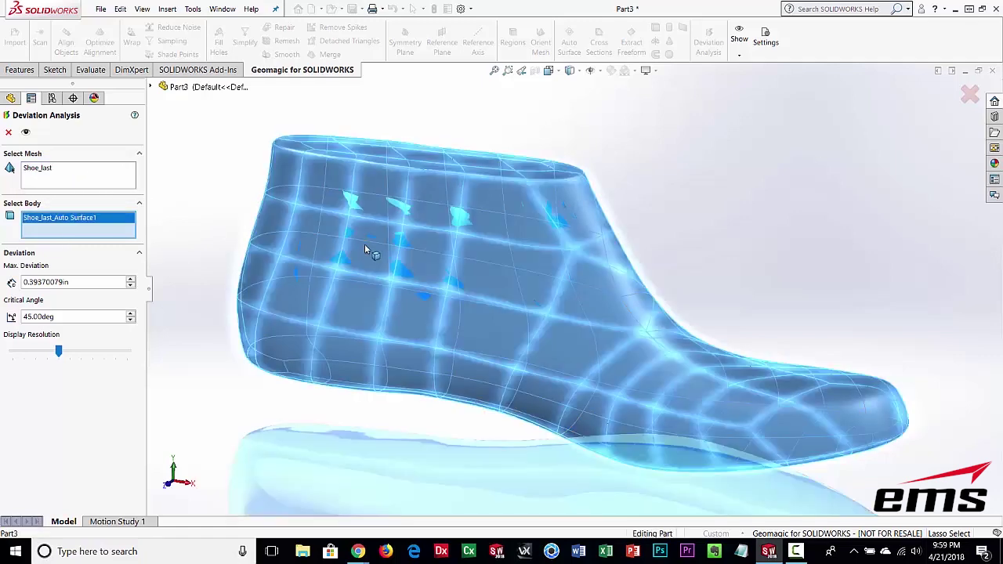
click(26, 131)
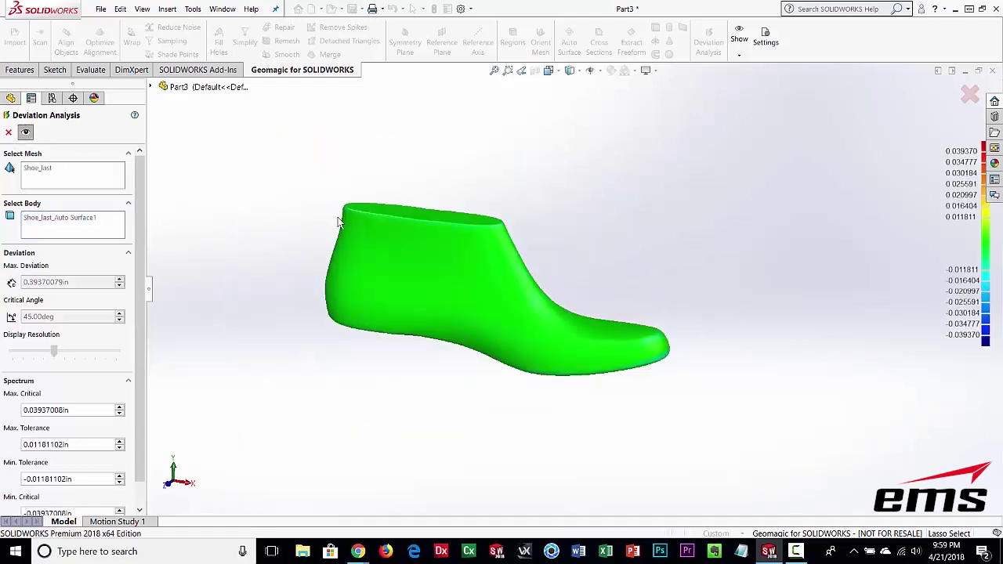
Inspect the deviation colour map around toe, heel and both sides, then turn it off.
mouse_move(605, 302)
middle_down()
mouse_move(532, 286)
mouse_move(541, 291)
middle_up()
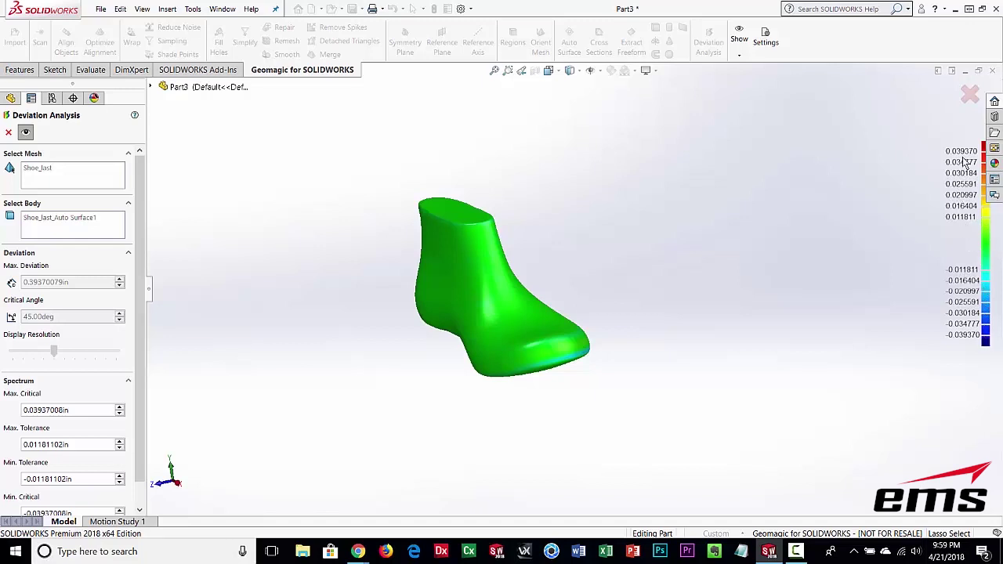
mouse_move(547, 322)
middle_down()
mouse_move(447, 291)
mouse_move(448, 318)
middle_up()
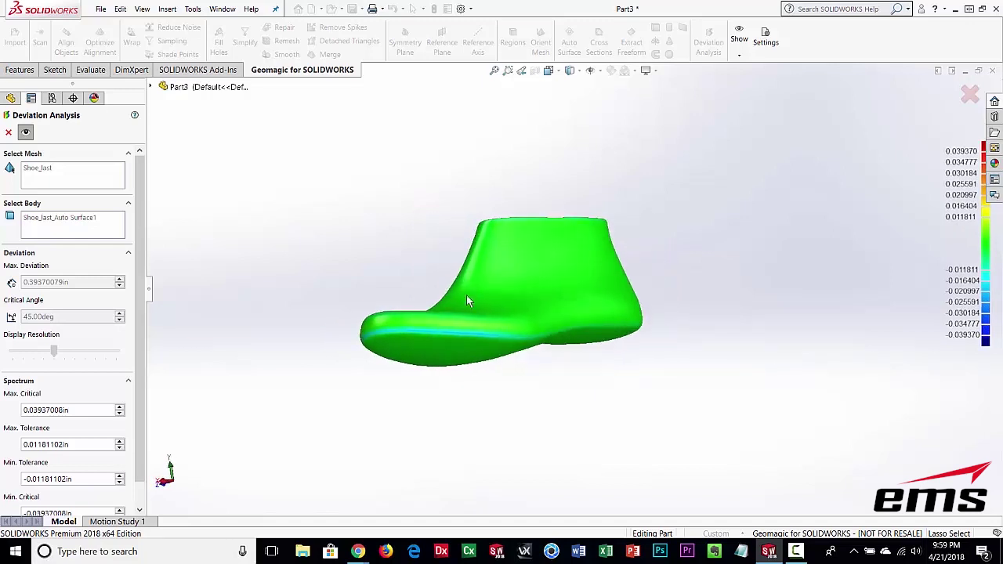
scroll(431, 336, down, 3)
scroll(433, 335, down, 3)
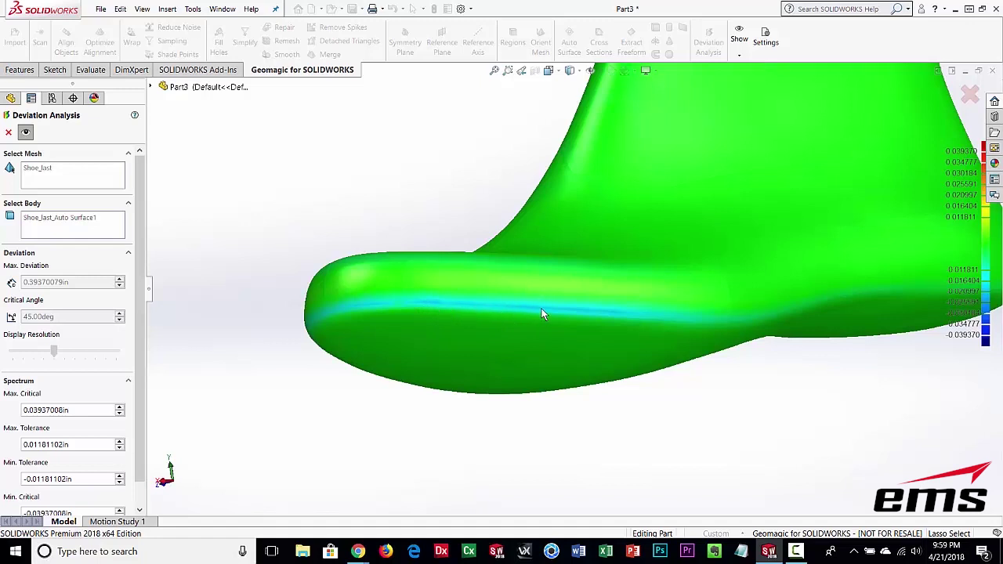
middle_drag(546, 312, 626, 310)
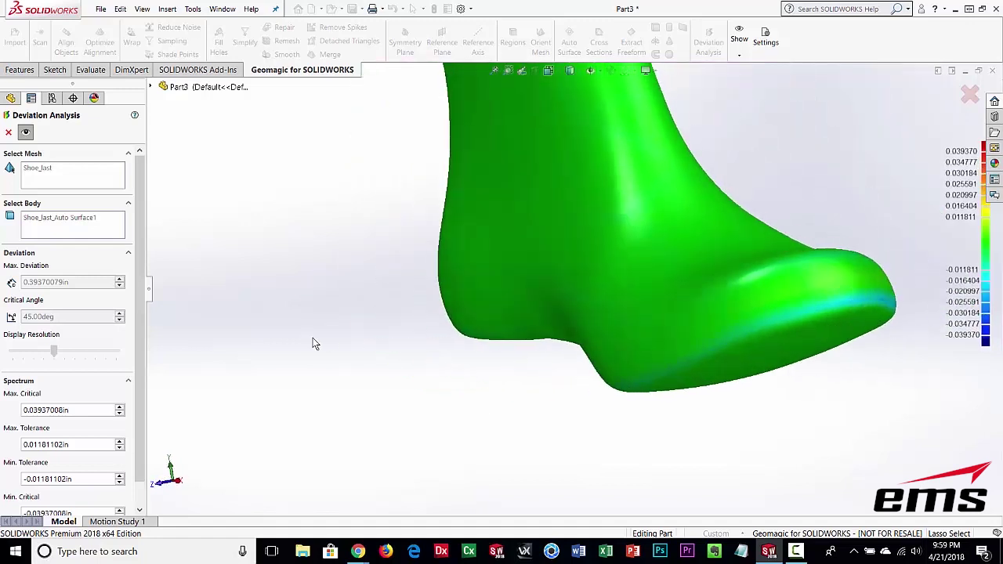
middle_drag(467, 325, 507, 291)
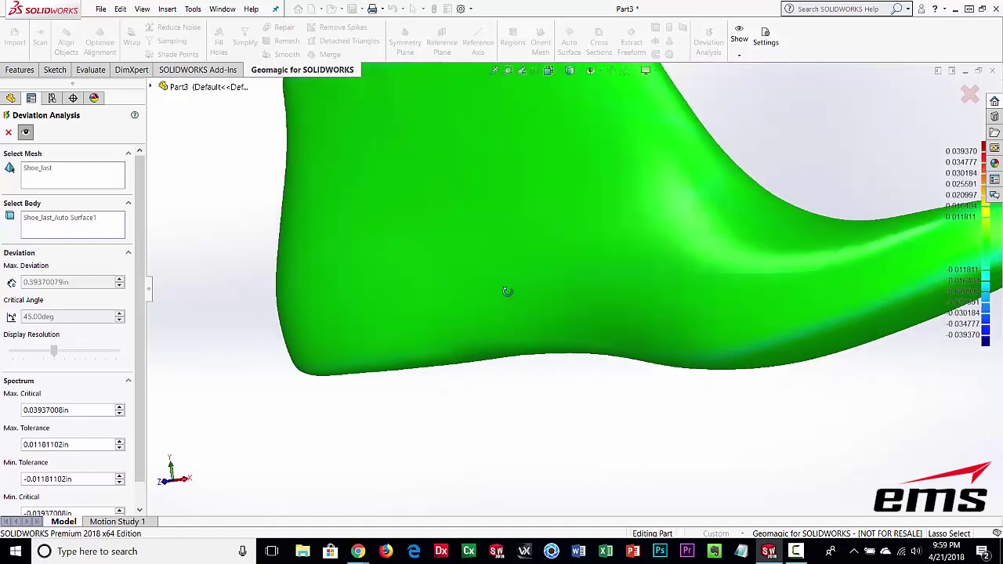
scroll(508, 326, up, 5)
scroll(507, 326, down, 5)
scroll(509, 326, up, 5)
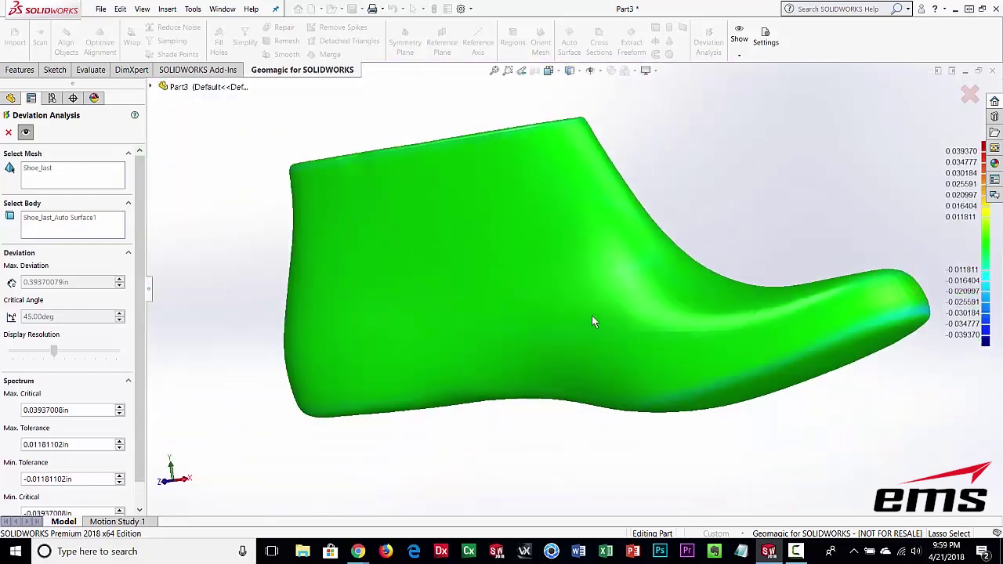
mouse_move(651, 317)
middle_down()
mouse_move(567, 331)
mouse_move(582, 342)
middle_up()
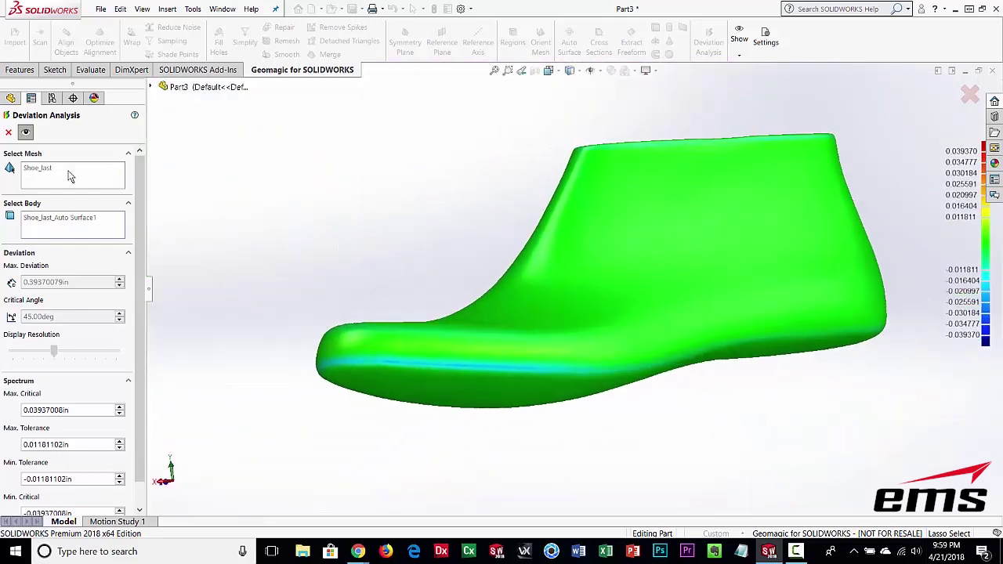
click(25, 132)
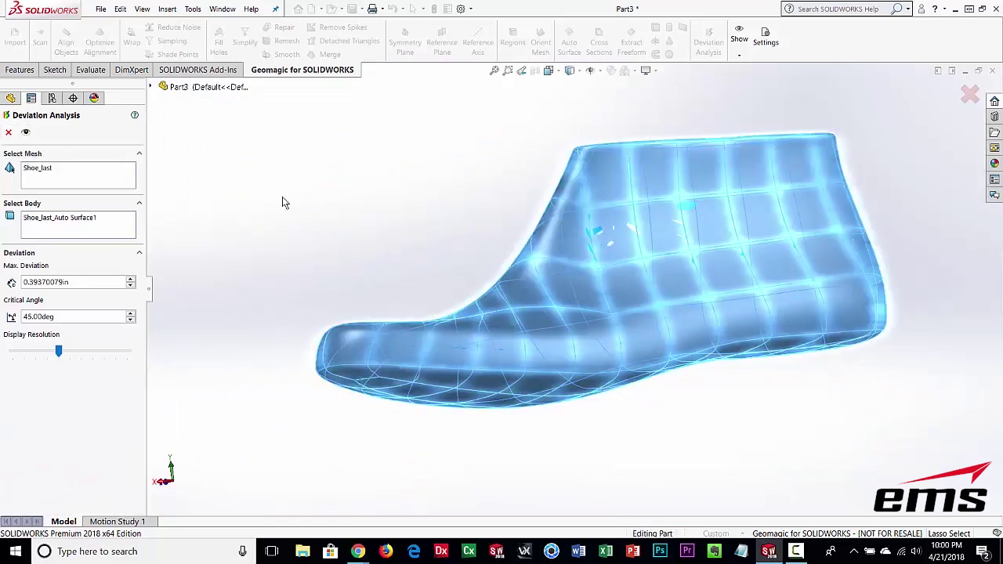
Close the deviation analysis without keeping it and hide the Shoe_last scan mesh.
click(9, 132)
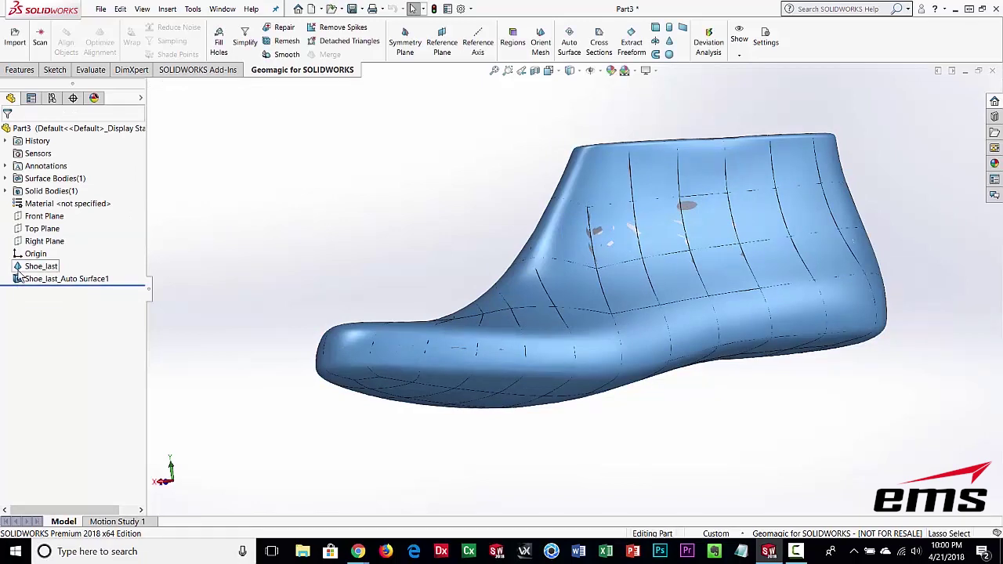
click(33, 267)
click(27, 251)
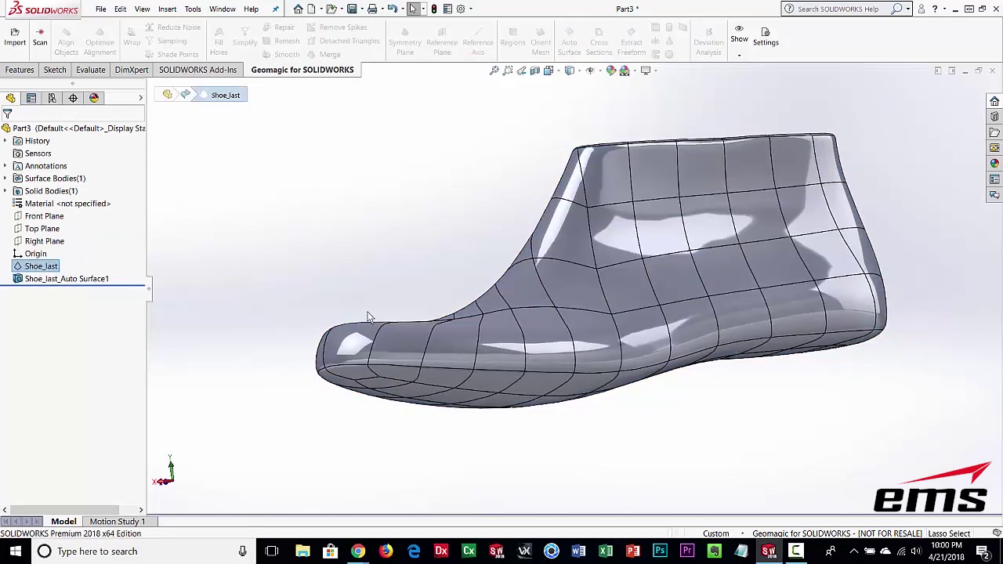
Zoom and orbit from an isometric view to a side view of the whole shoe last.
middle_drag(684, 437, 657, 312)
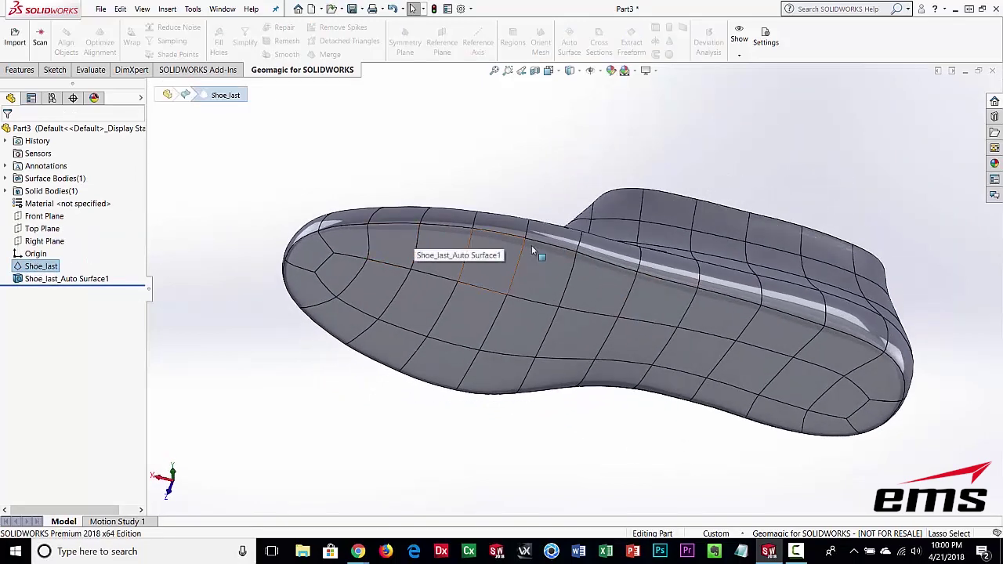
key(ctrl+7)
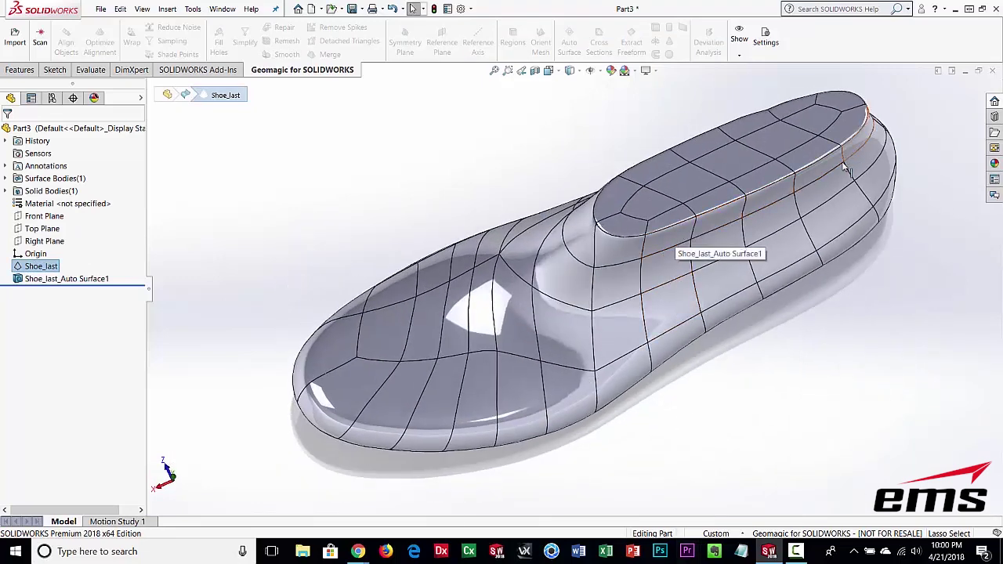
scroll(790, 196, up, 1)
scroll(728, 227, down, 5)
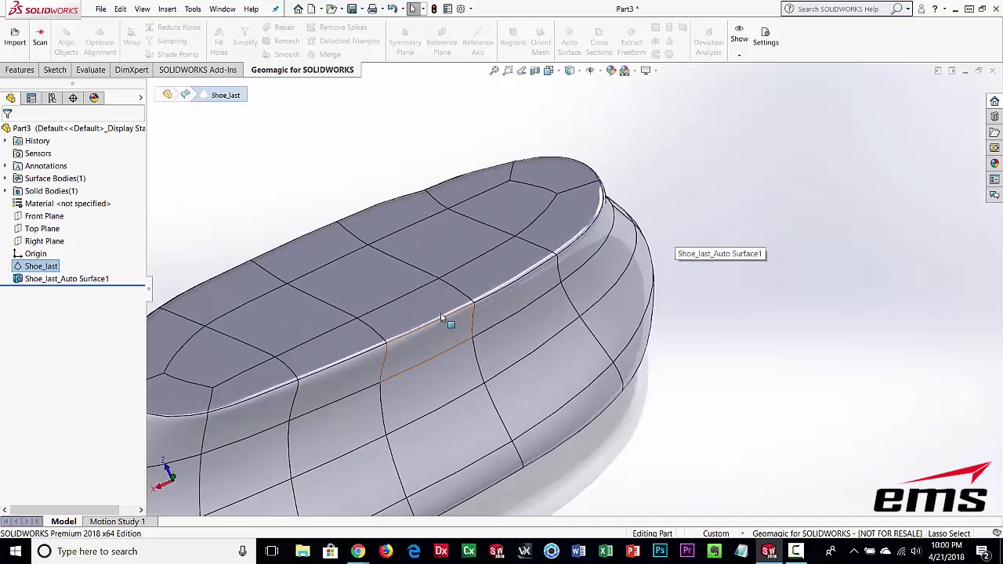
scroll(441, 321, down, 3)
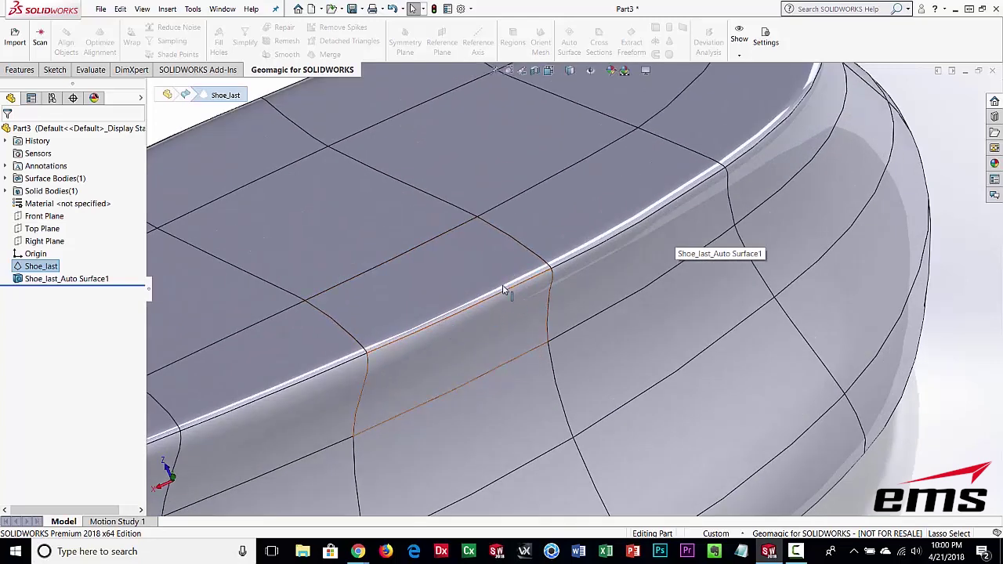
scroll(483, 274, up, 2)
scroll(494, 290, up, 3)
scroll(500, 299, up, 3)
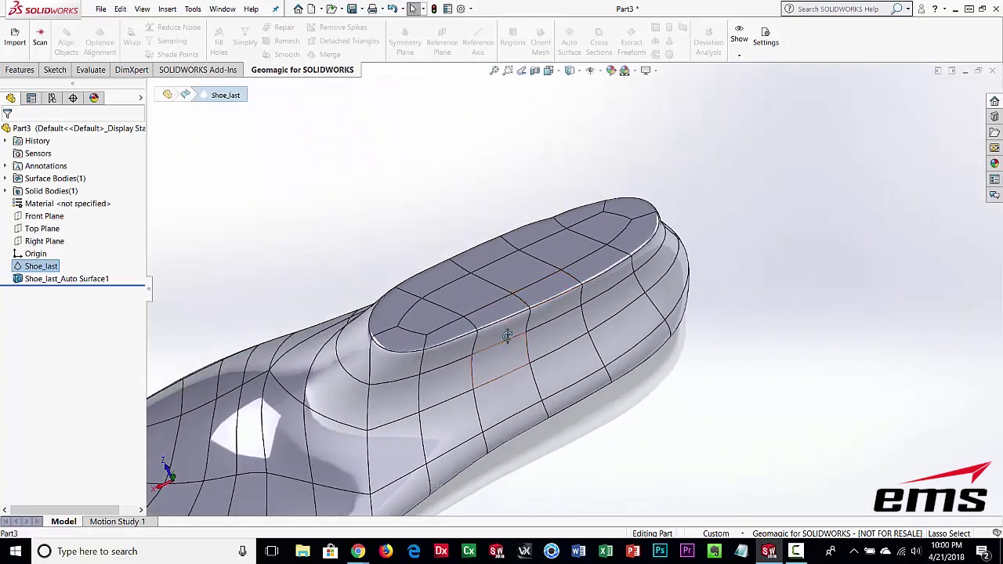
mouse_move(503, 314)
middle_down()
mouse_move(425, 391)
mouse_move(359, 322)
mouse_move(565, 286)
mouse_move(528, 336)
mouse_move(652, 302)
mouse_move(690, 313)
middle_up()
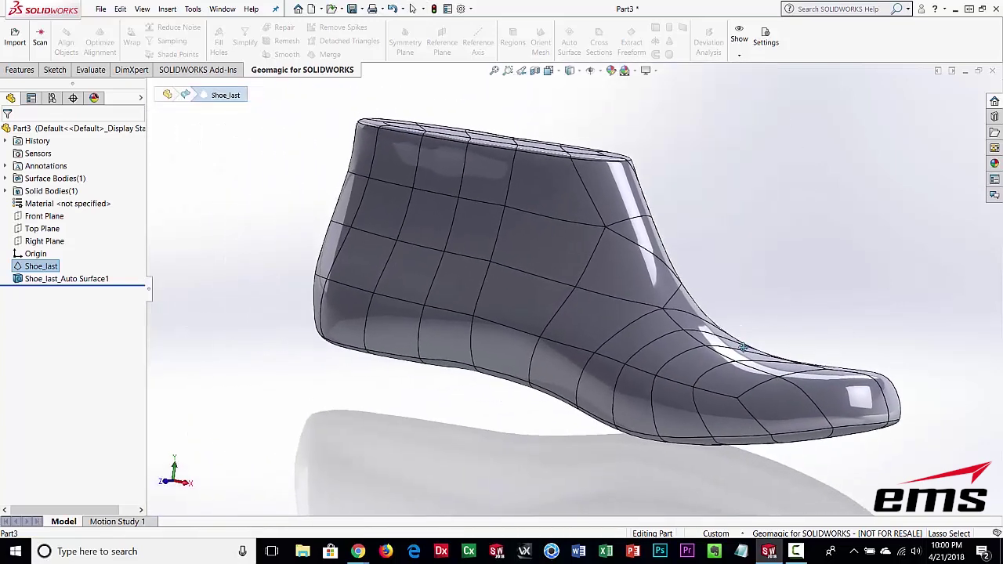
Hide Shoe_last_Auto Surface1 to reveal the mesh and orbit to view the last's flat top.
click(31, 279)
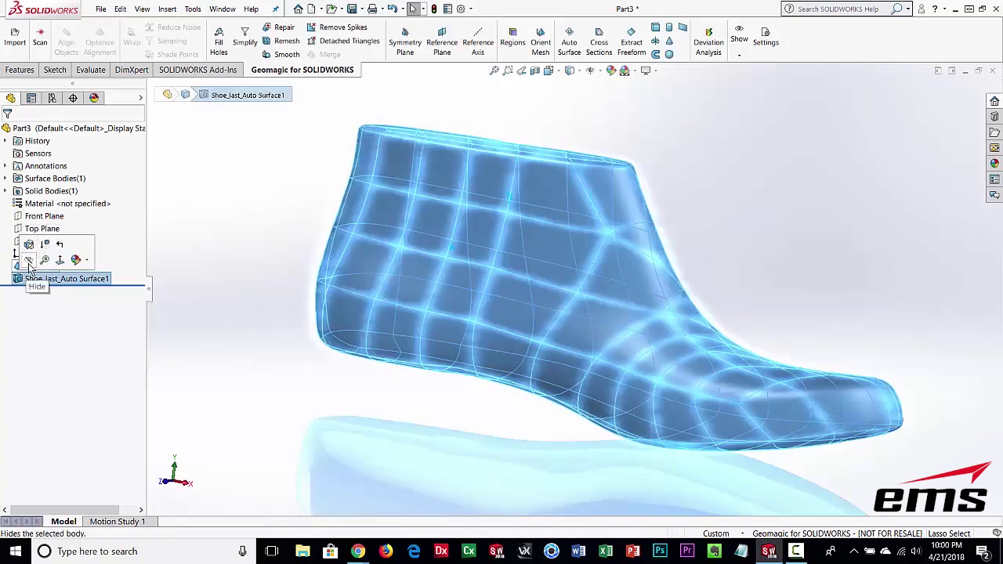
click(29, 261)
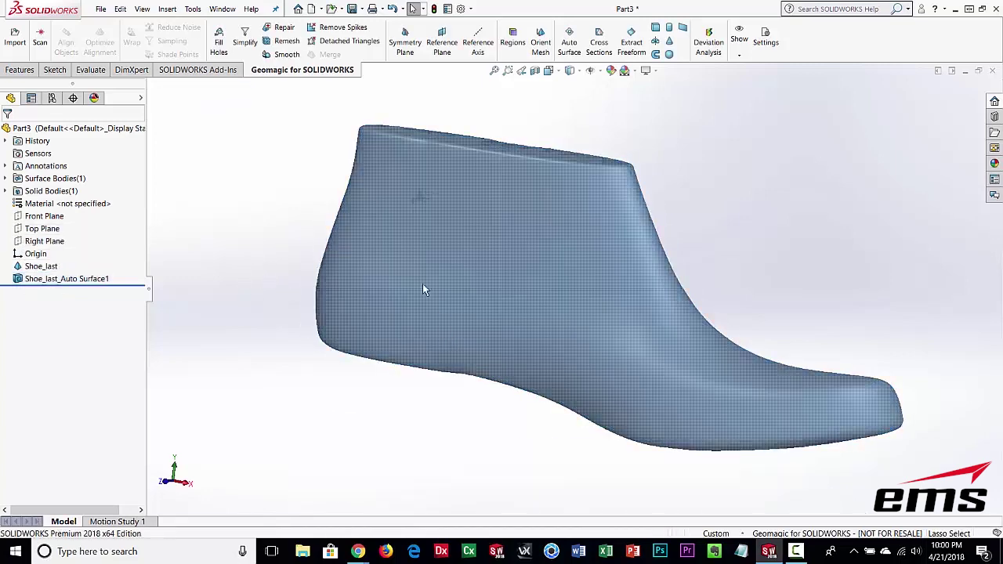
mouse_move(422, 283)
middle_down()
mouse_move(470, 373)
mouse_move(461, 330)
mouse_move(463, 342)
middle_up()
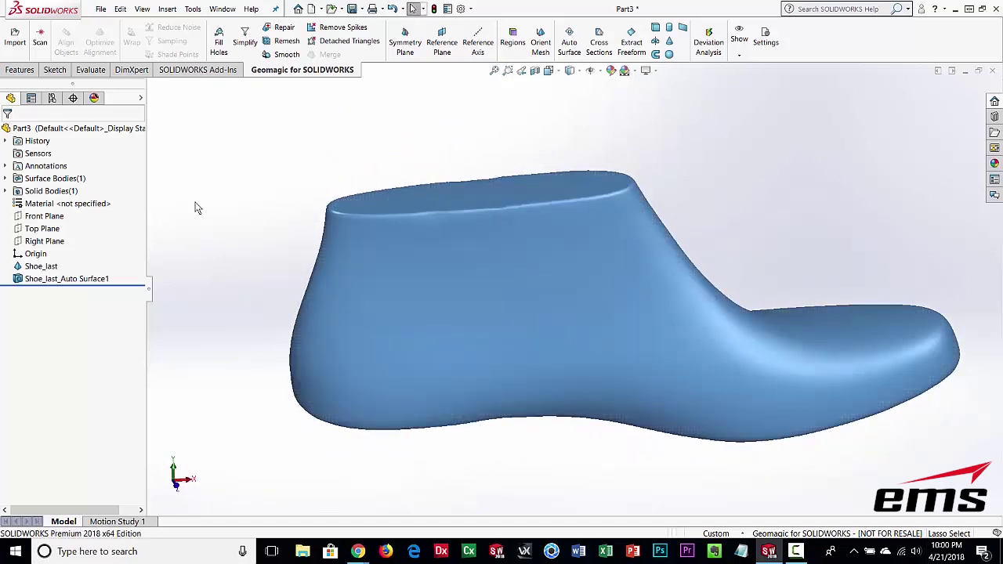
mouse_move(645, 331)
middle_down()
mouse_move(647, 376)
mouse_move(652, 354)
middle_up()
mouse_move(661, 124)
middle_down()
mouse_move(662, 154)
mouse_move(682, 163)
mouse_move(642, 230)
middle_up()
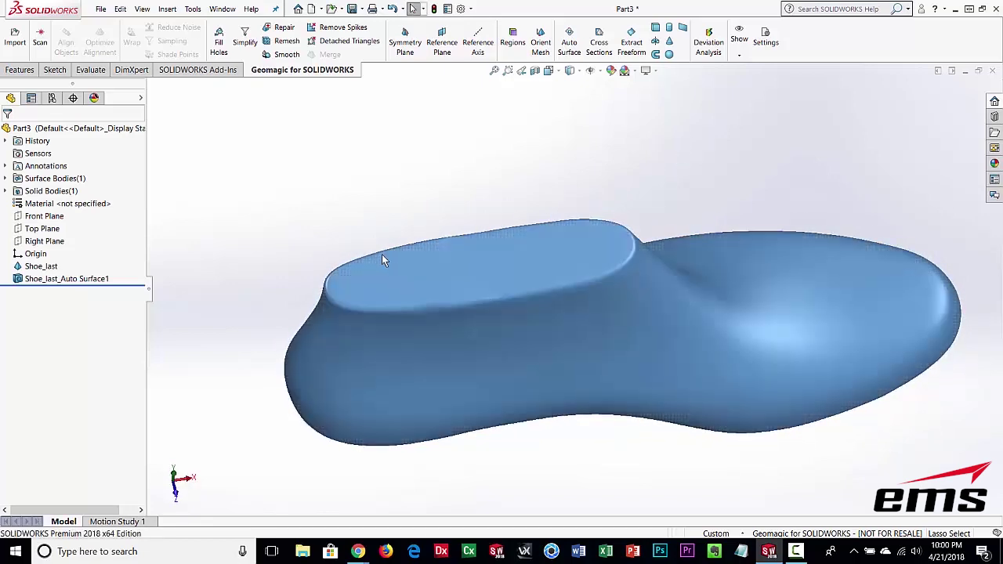
mouse_move(410, 259)
middle_down()
mouse_move(529, 191)
mouse_move(524, 148)
mouse_move(533, 275)
middle_up()
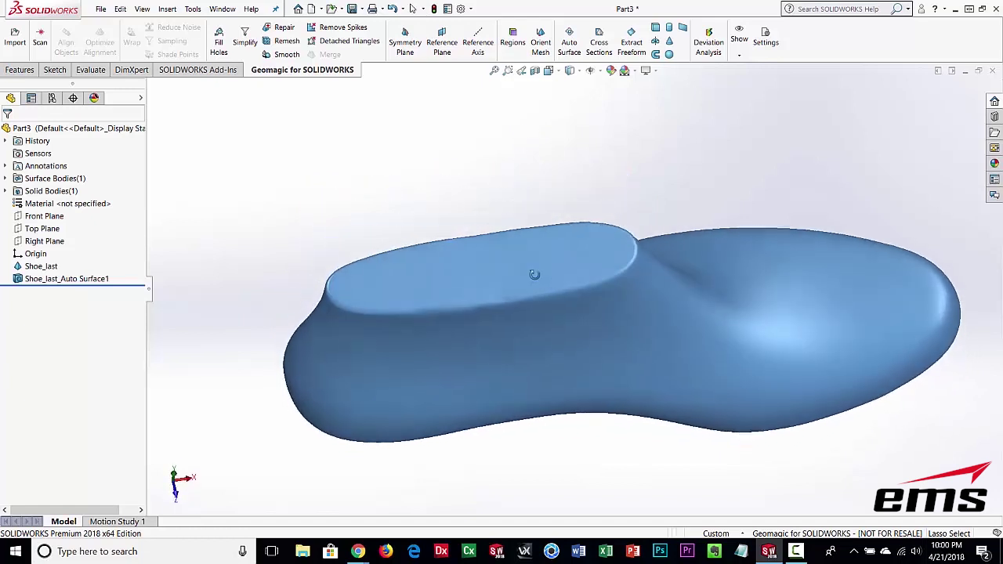
right_click(248, 130)
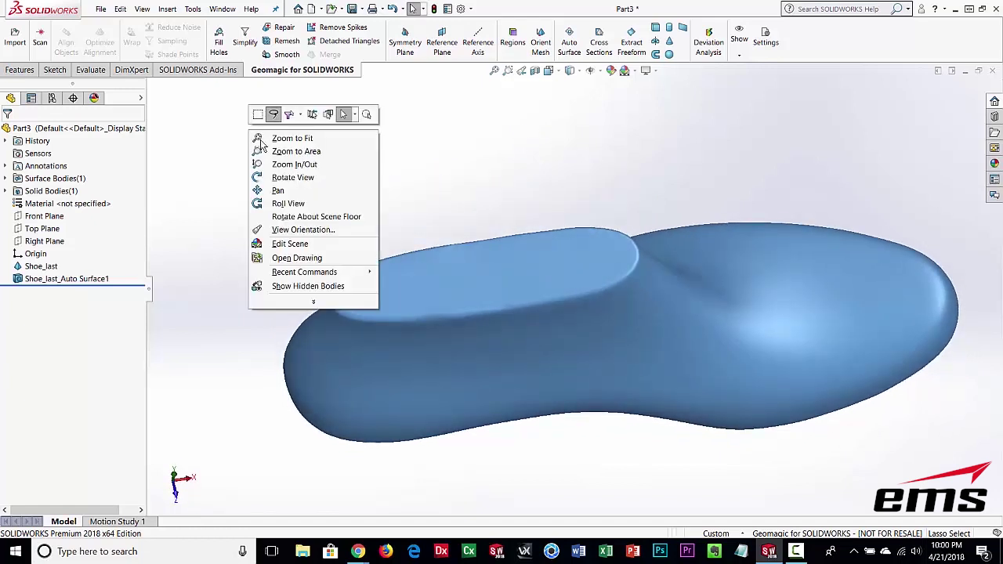
click(477, 147)
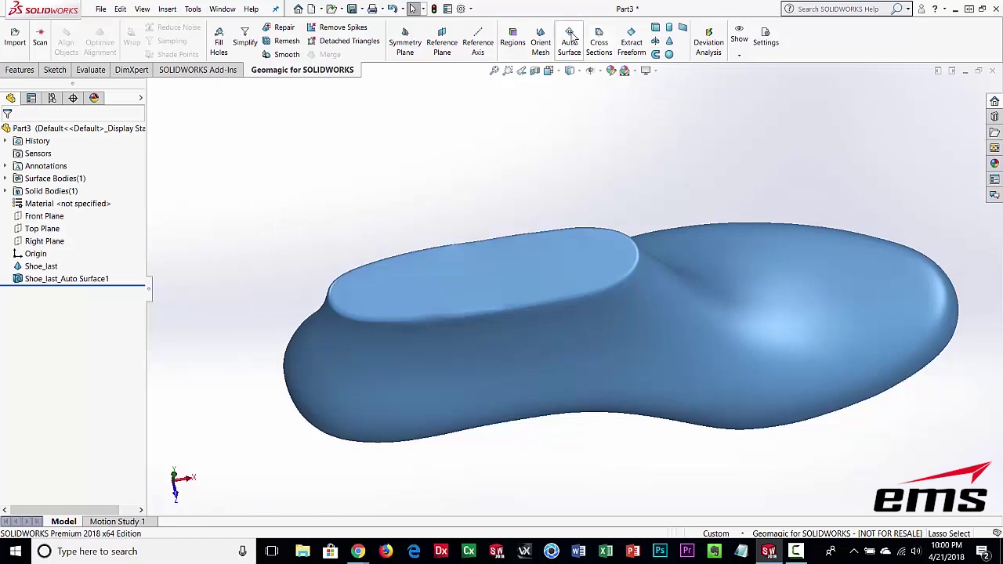
Start a Geomagic reference plane and lasso-select the mesh's flat top region to fit it.
click(442, 40)
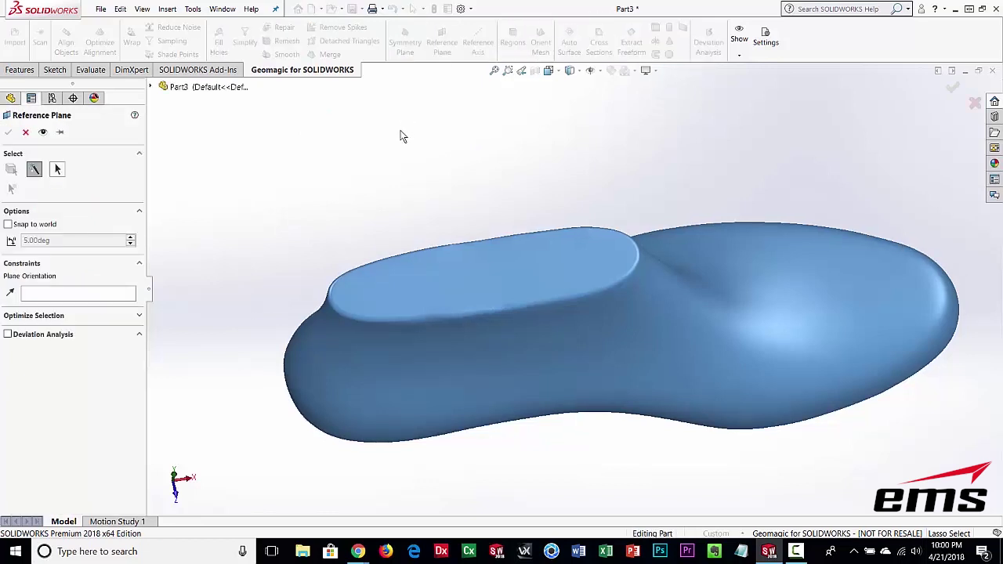
right_click(287, 140)
mouse_move(337, 156)
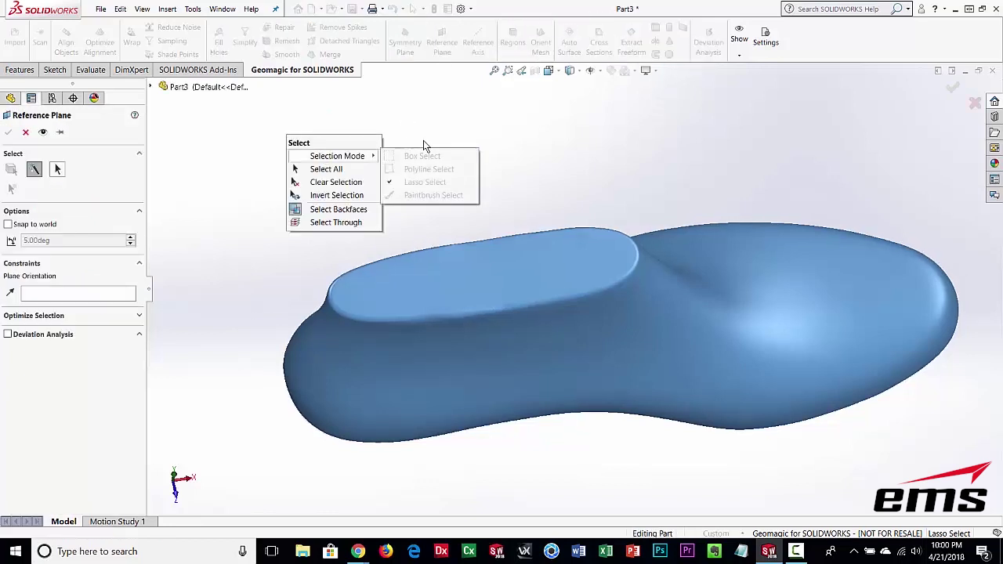
click(57, 169)
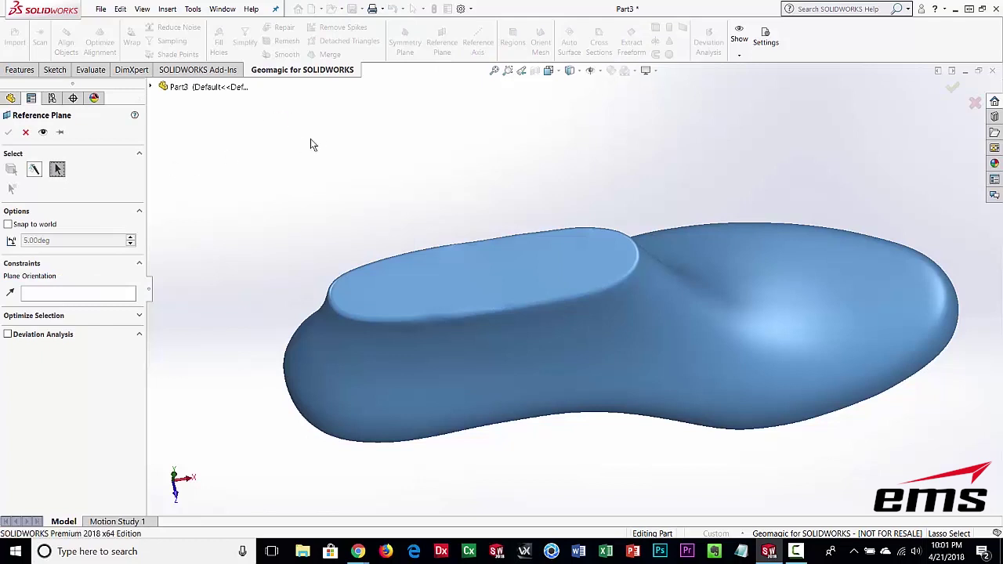
right_click(317, 139)
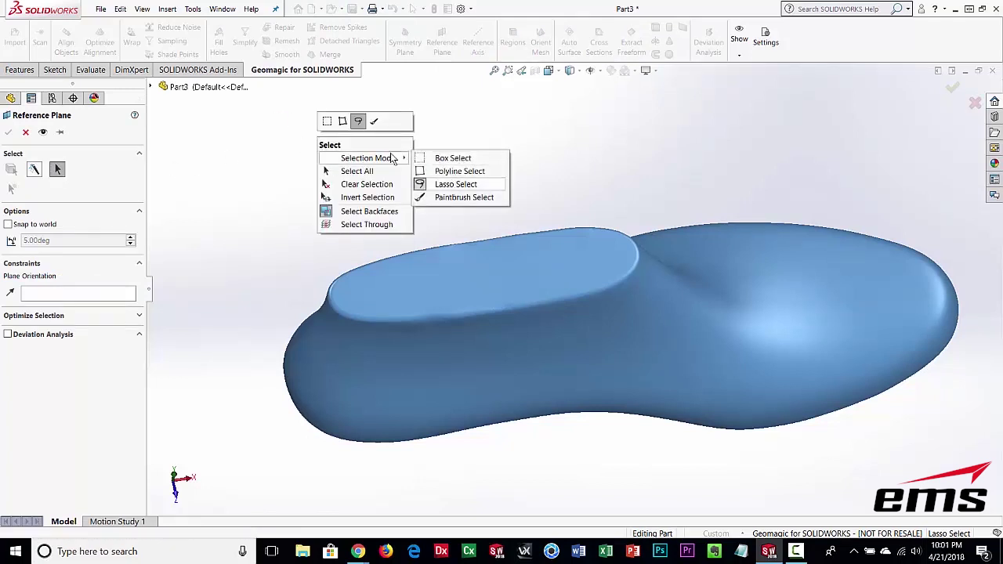
middle_drag(566, 238, 625, 322)
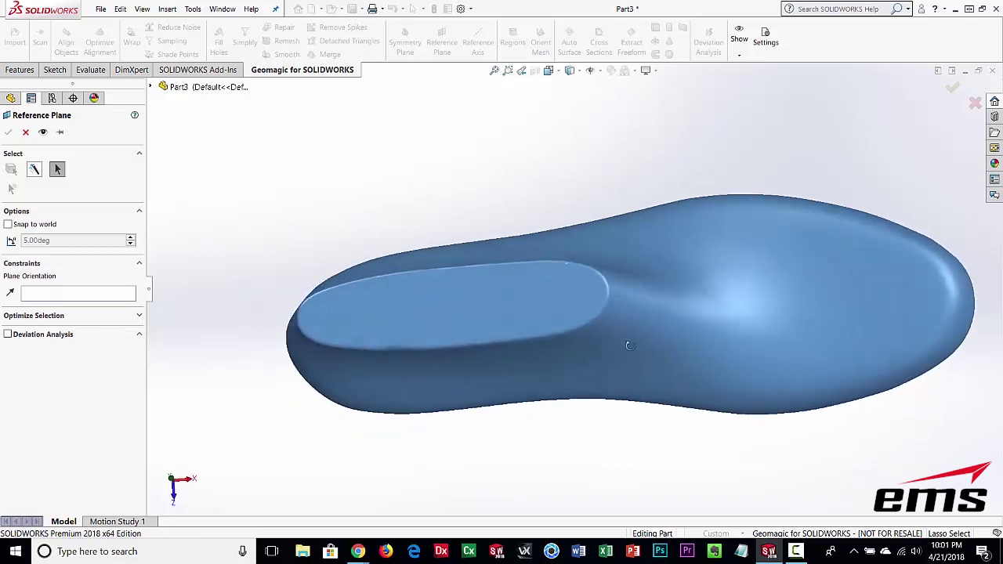
mouse_move(625, 275)
mouse_down()
mouse_move(401, 297)
mouse_move(530, 326)
mouse_move(608, 310)
mouse_move(627, 286)
mouse_up()
mouse_move(594, 425)
middle_down()
mouse_move(586, 243)
mouse_move(581, 455)
middle_up()
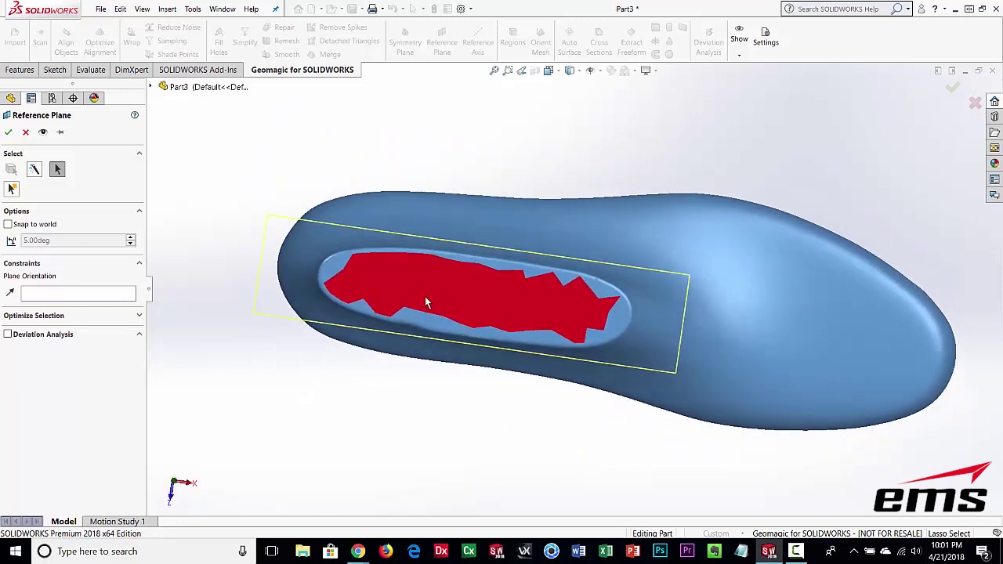
mouse_move(440, 321)
ctrl+mouse_down()
mouse_move(443, 310)
mouse_move(469, 332)
ctrl+mouse_up()
mouse_move(528, 403)
middle_down()
mouse_move(584, 206)
mouse_move(655, 183)
mouse_move(399, 311)
middle_up()
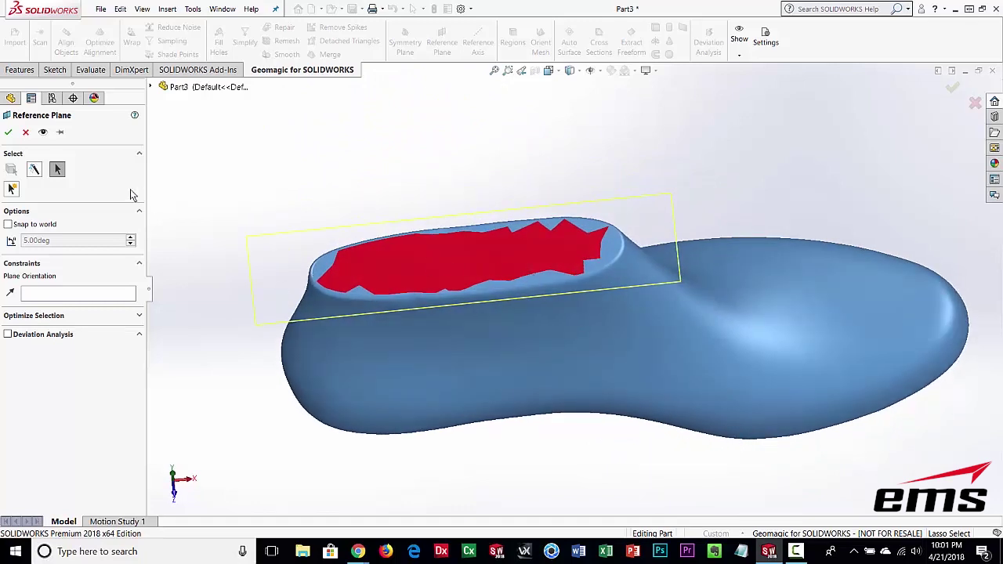
Accept the fitted plane as Plane1 and switch to the Front view.
click(8, 134)
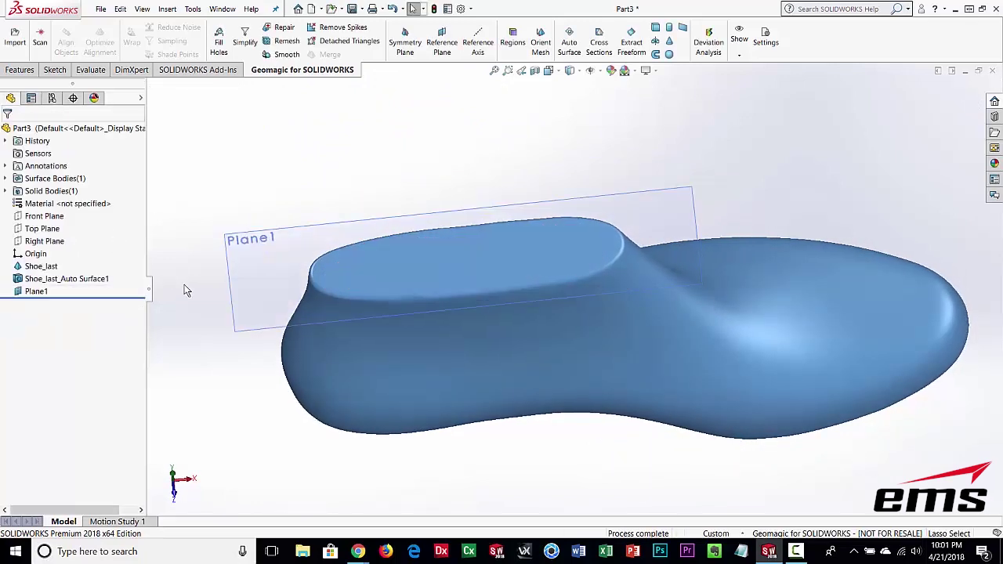
mouse_move(609, 514)
middle_down()
mouse_move(597, 336)
mouse_move(604, 324)
mouse_move(736, 291)
mouse_move(735, 303)
mouse_move(588, 269)
mouse_move(597, 386)
mouse_move(517, 387)
mouse_move(504, 345)
middle_up()
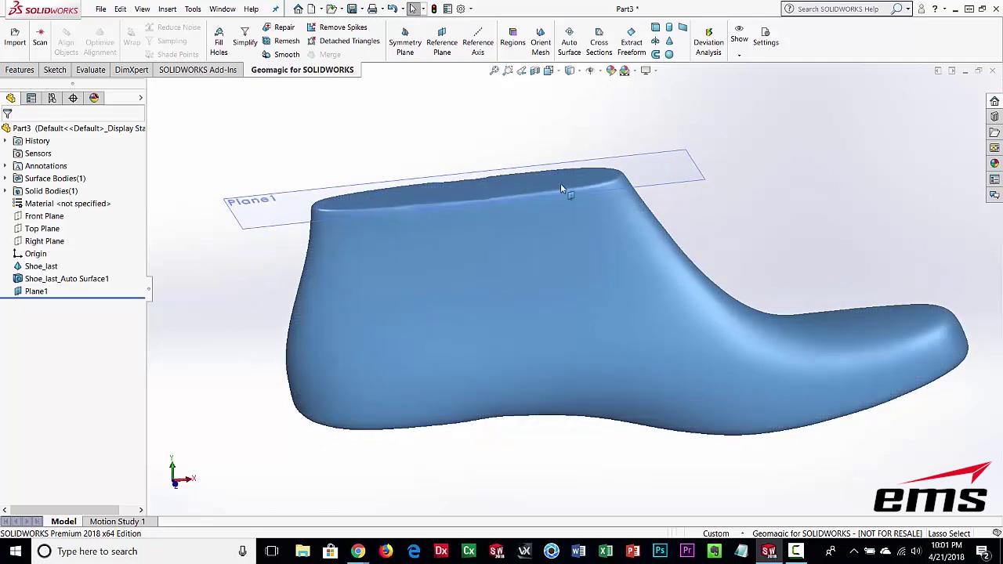
click(559, 71)
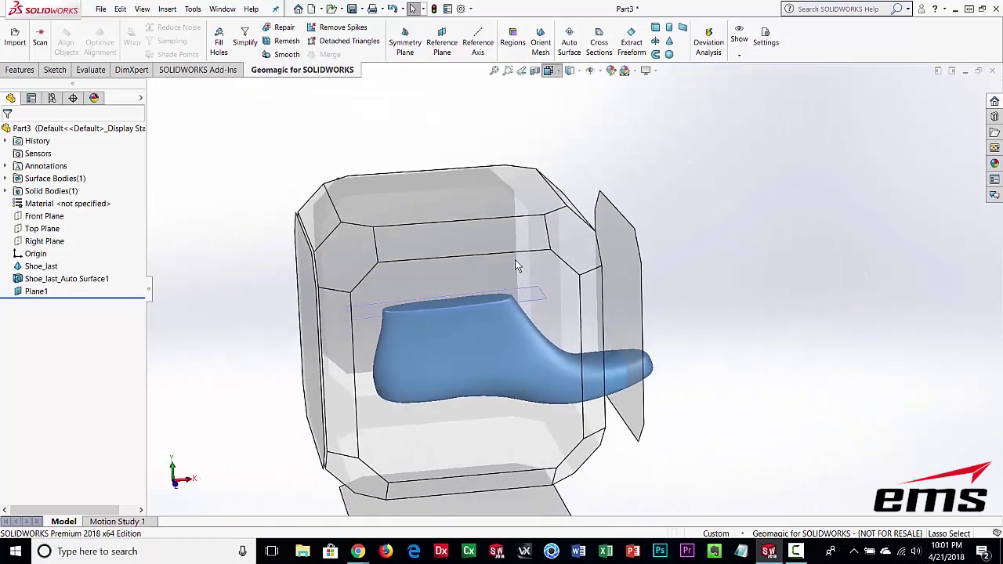
click(444, 307)
scroll(408, 251, down, 3)
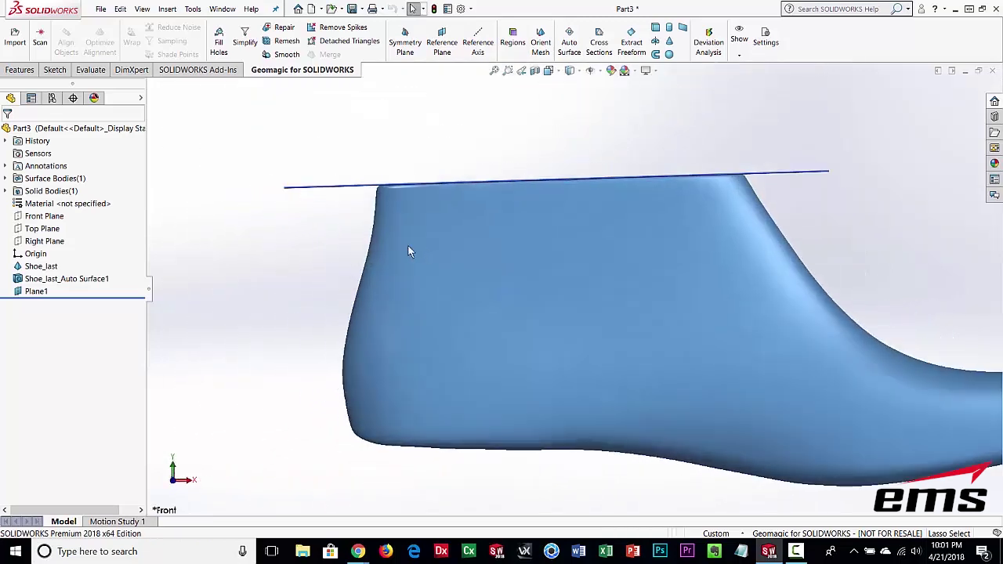
Offset Plane2 about 0.127 in from Plane1, then hide Plane1.
ctrl+drag(343, 191, 344, 200)
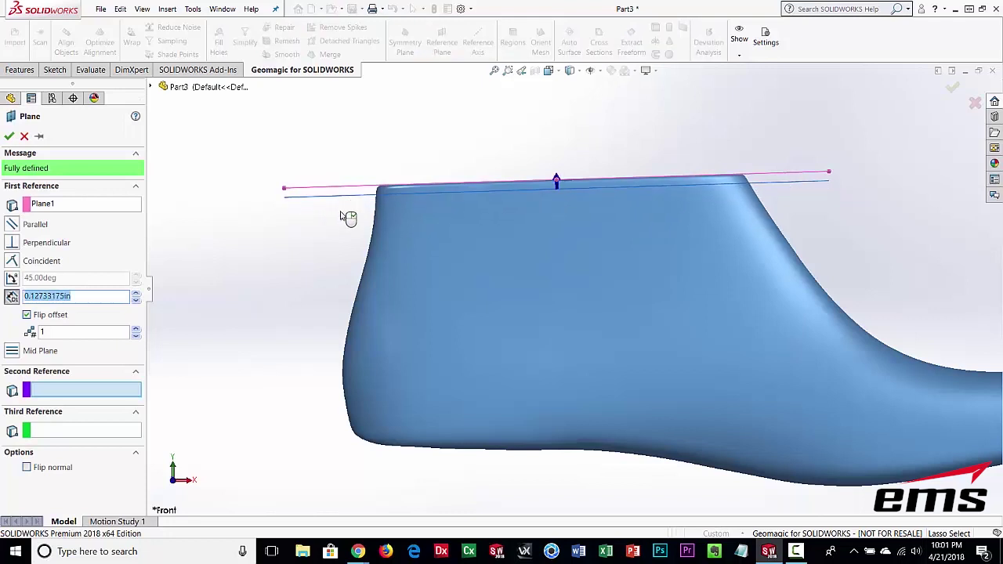
click(8, 137)
click(21, 294)
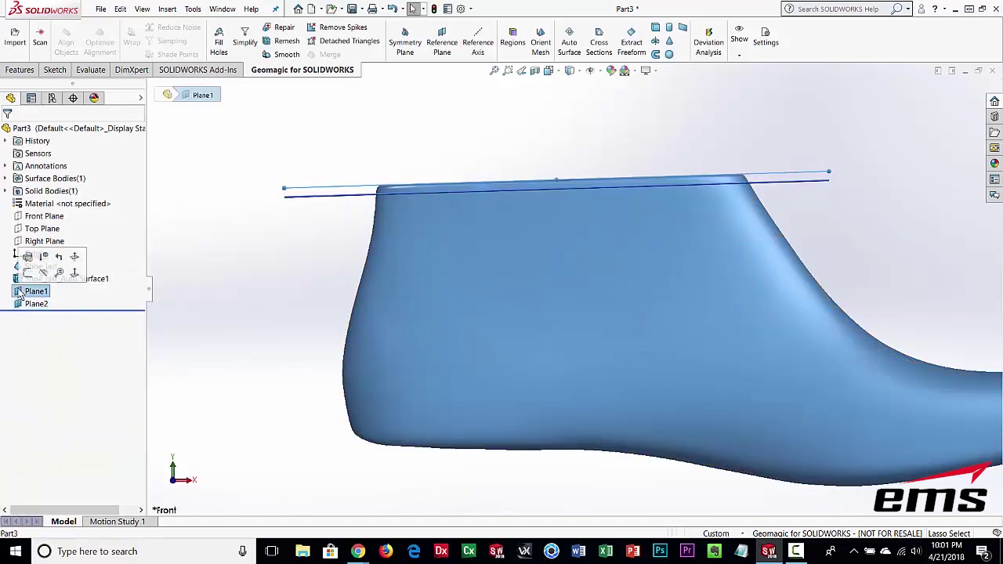
click(71, 274)
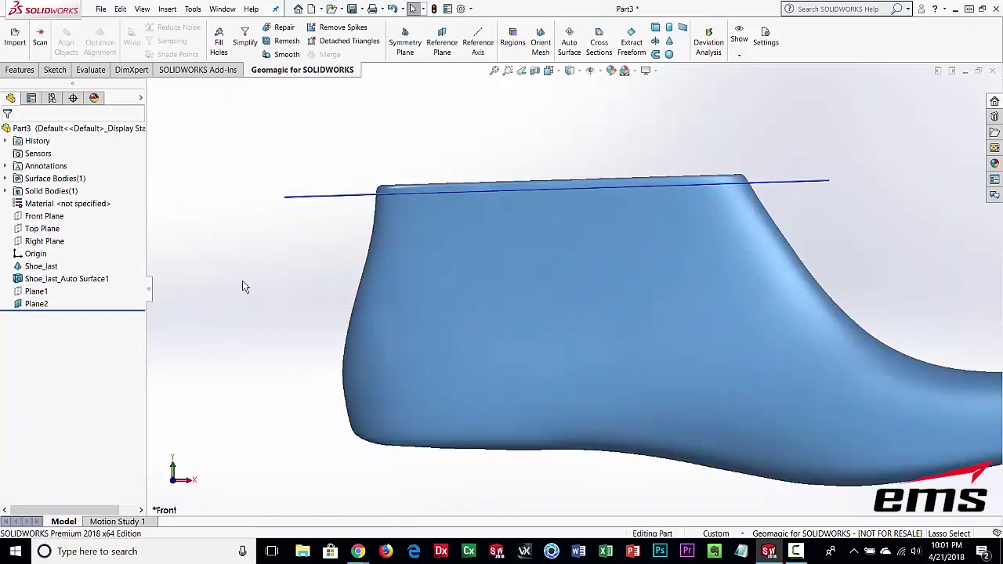
middle_drag(507, 262, 541, 305)
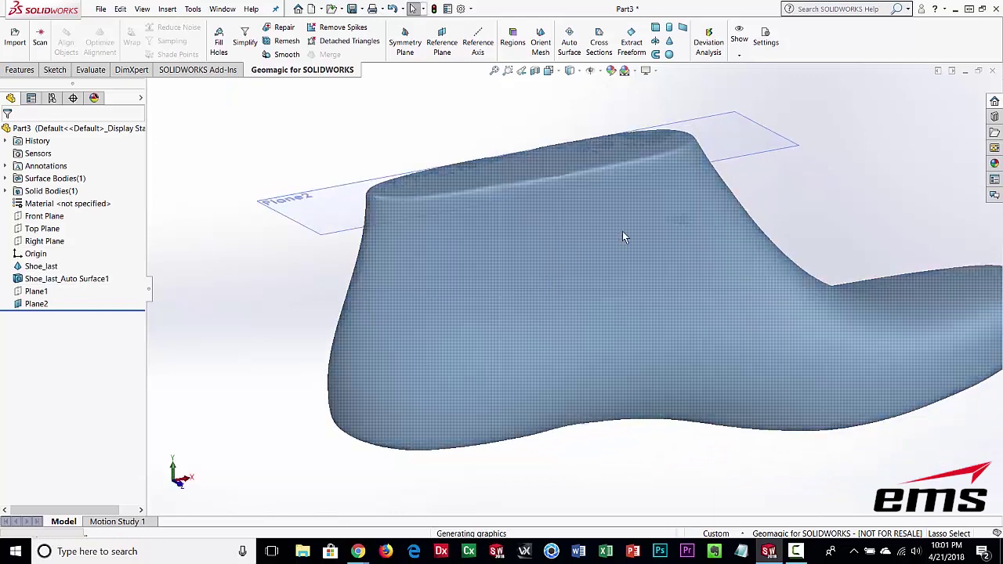
middle_drag(621, 235, 539, 111)
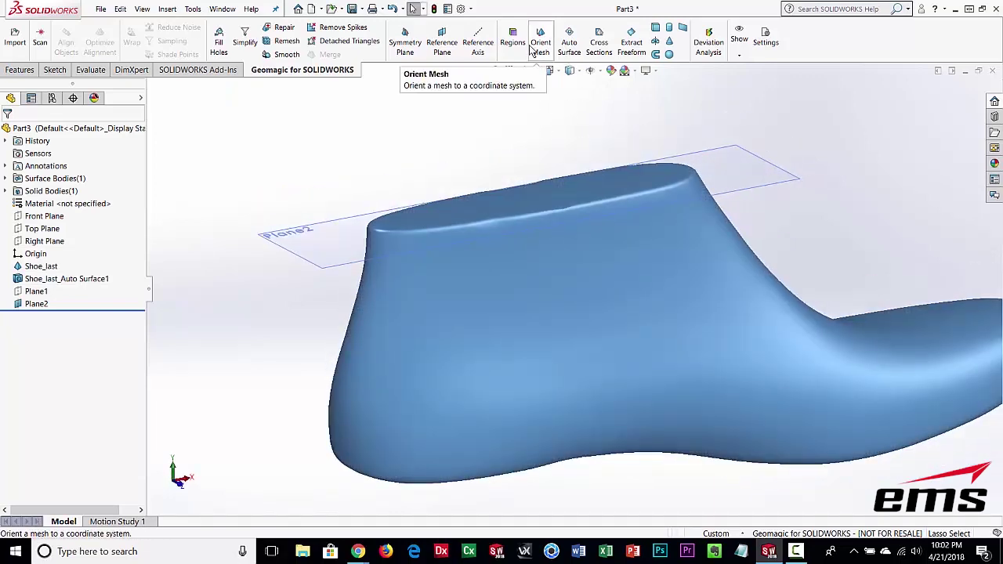
Create a mesh cross-section sketch of the shoe last on Plane2.
click(598, 41)
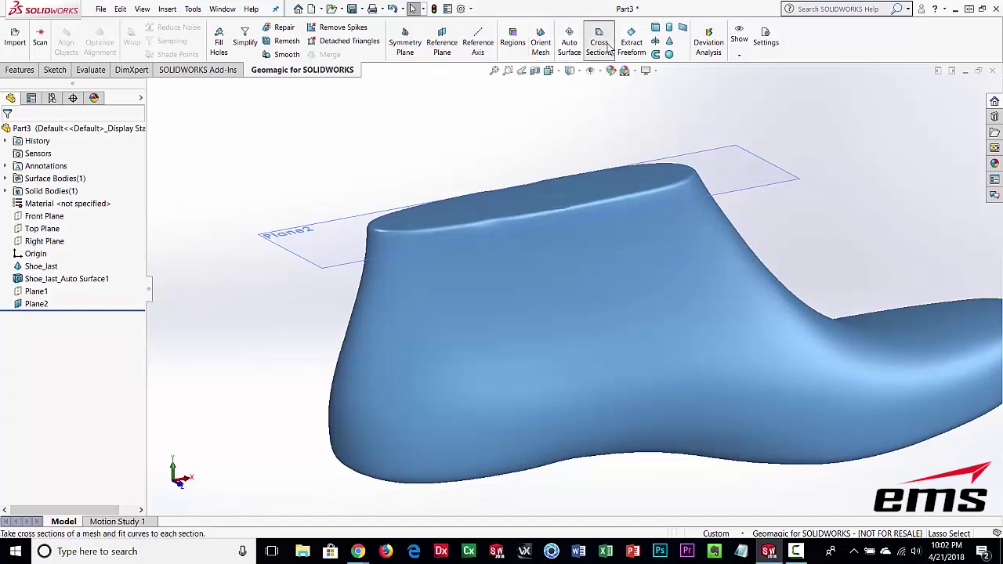
click(723, 164)
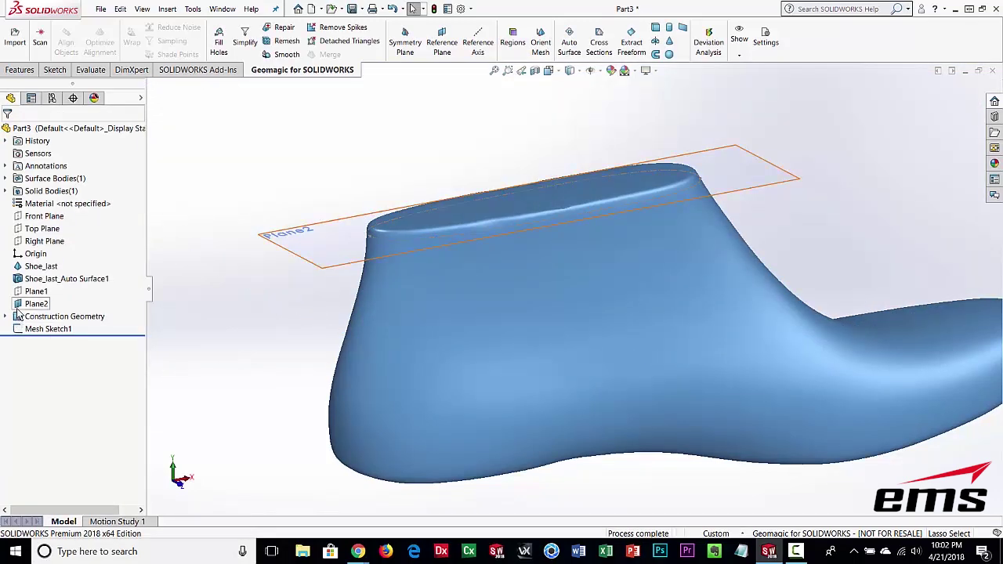
click(35, 304)
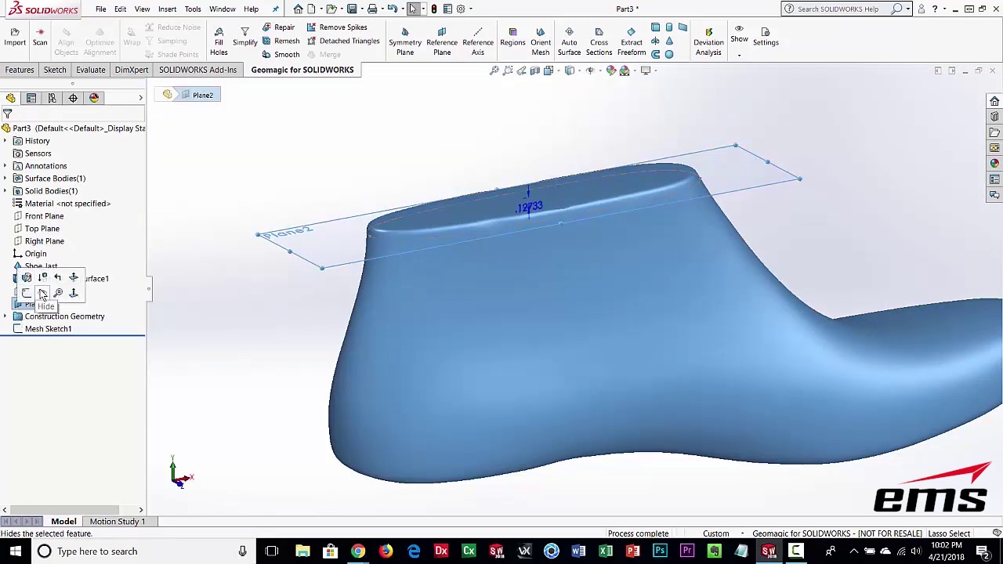
key(Escape)
middle_drag(266, 310, 244, 269)
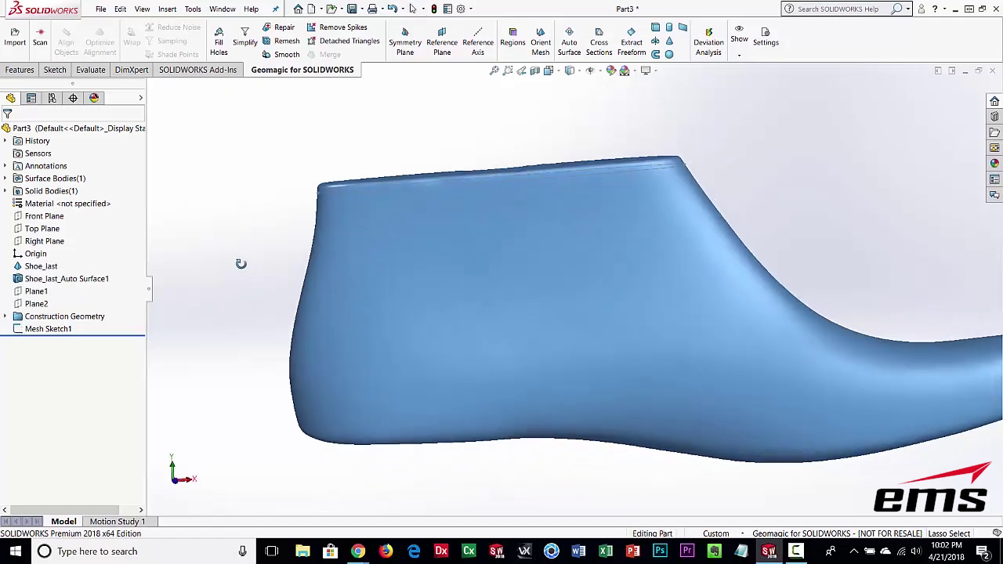
Hide the Shoe_last mesh and orbit to inspect the Mesh Sketch1 outline.
click(35, 267)
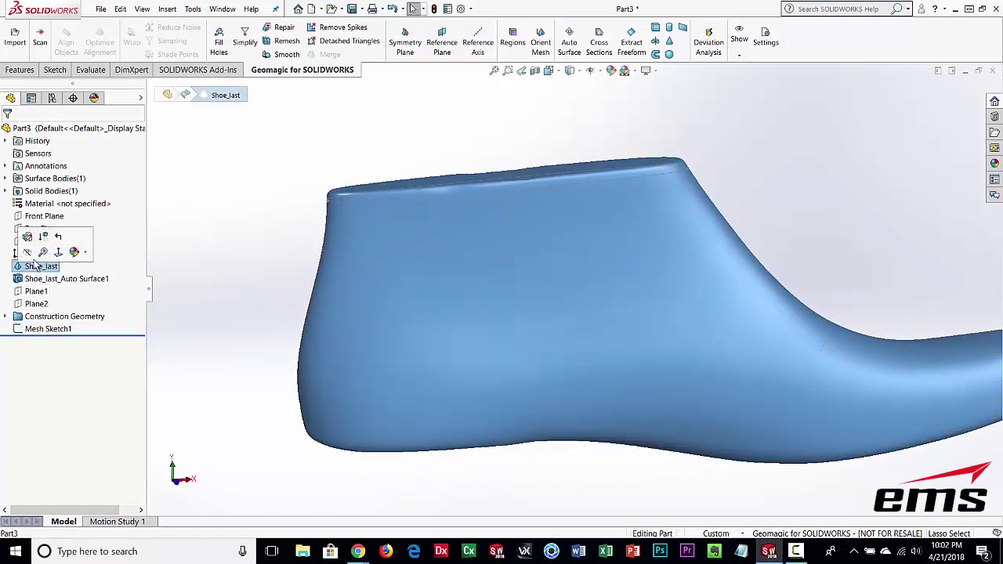
click(29, 253)
mouse_move(532, 262)
middle_down()
mouse_move(509, 251)
mouse_move(549, 300)
middle_up()
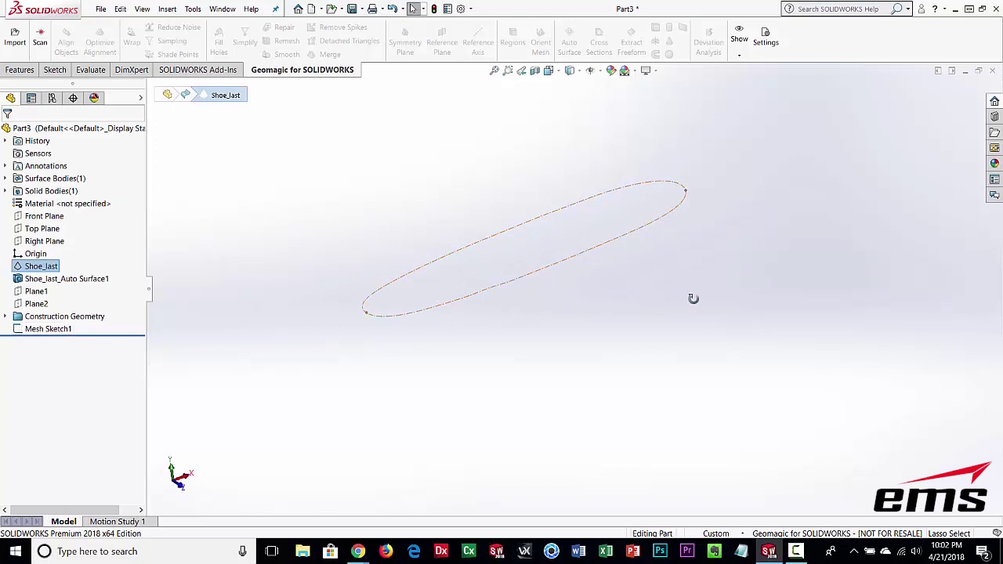
mouse_move(696, 305)
middle_down()
mouse_move(695, 352)
mouse_move(690, 271)
middle_up()
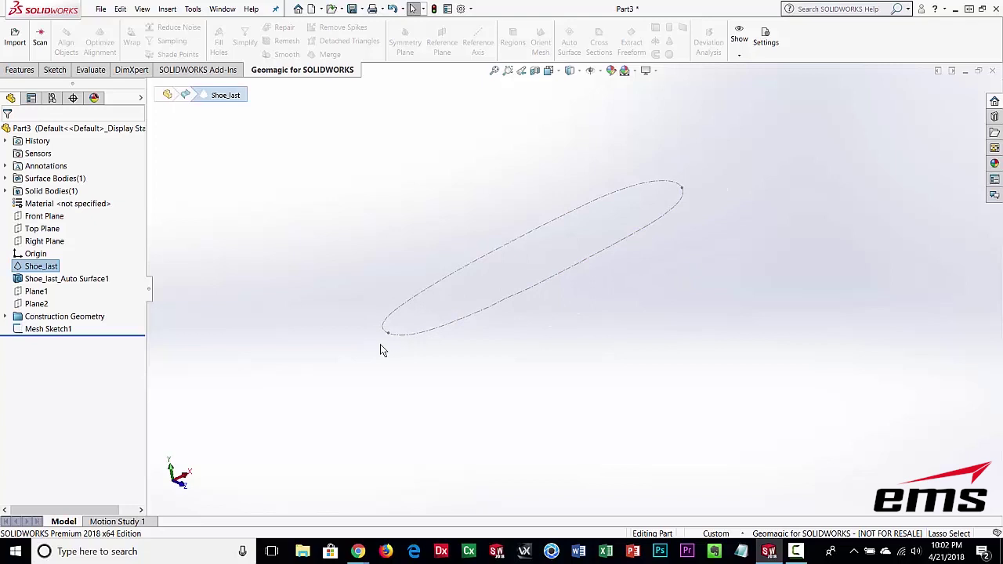
click(524, 296)
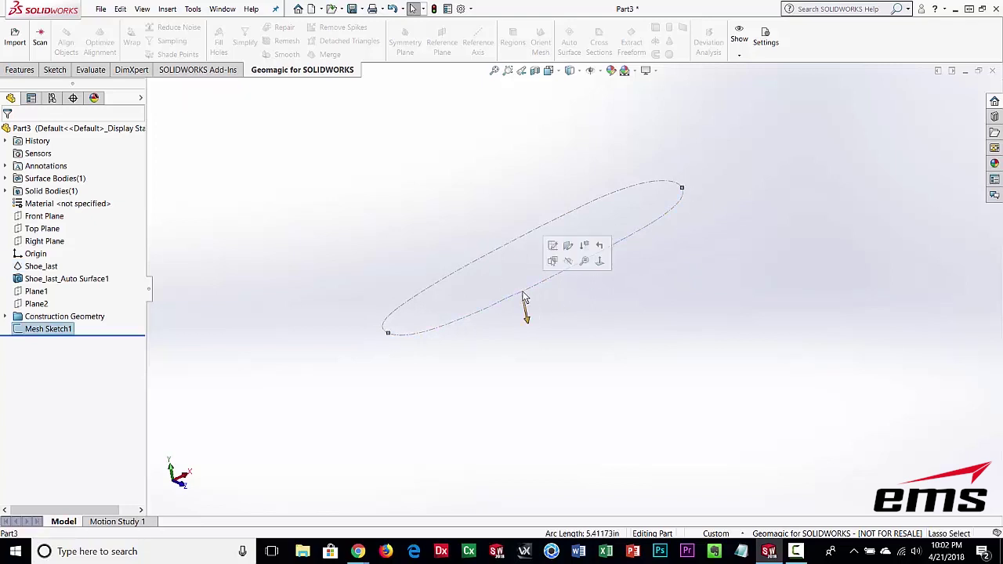
click(483, 362)
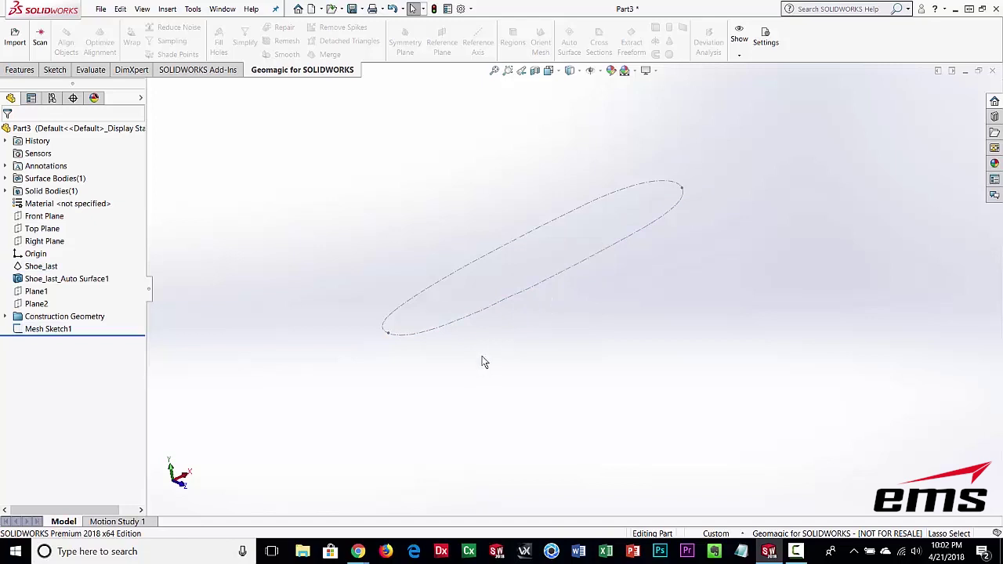
Edit Mesh Sketch1, convert the lower construction spline to regular geometry, and exit.
double_click(492, 310)
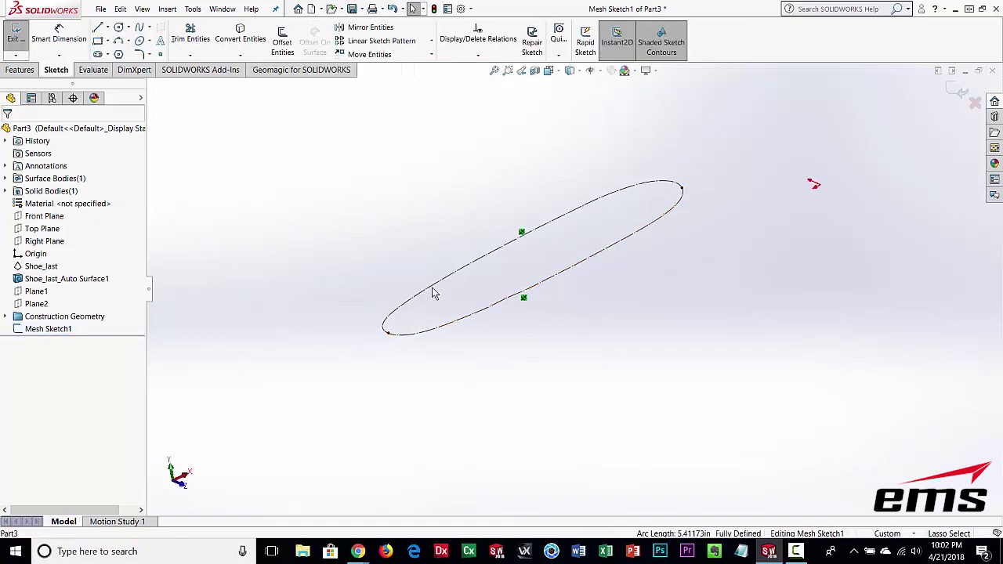
click(465, 271)
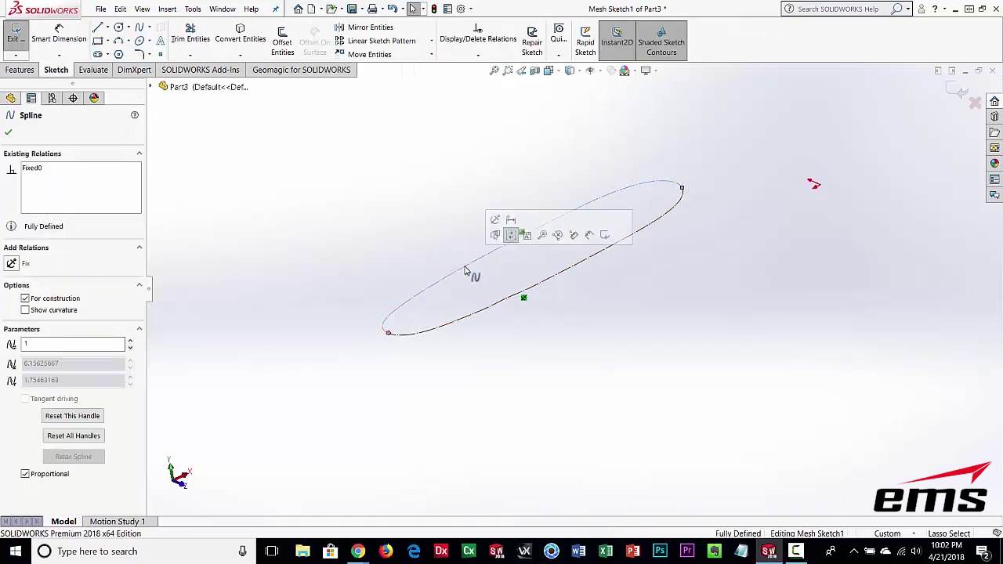
click(492, 297)
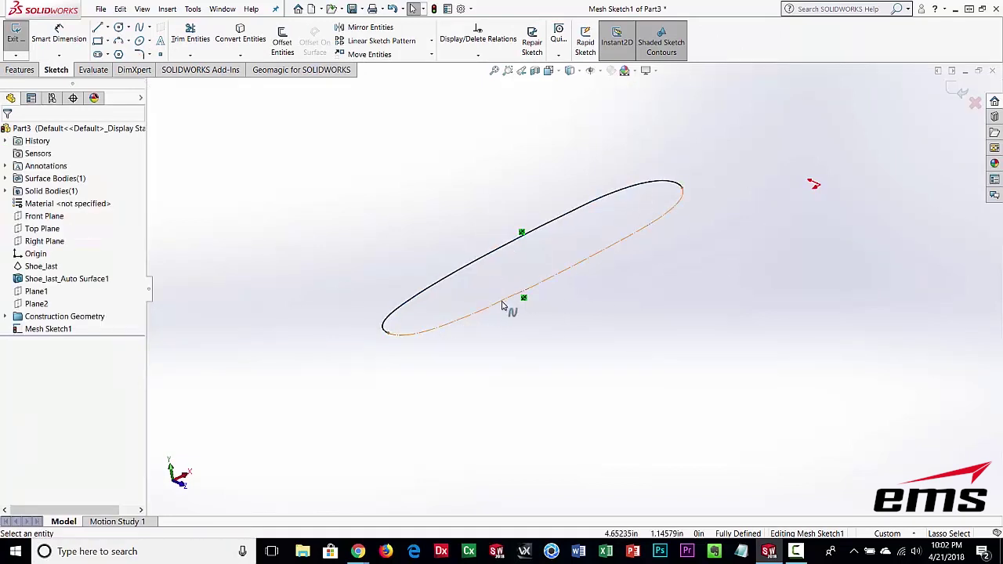
click(502, 305)
click(547, 269)
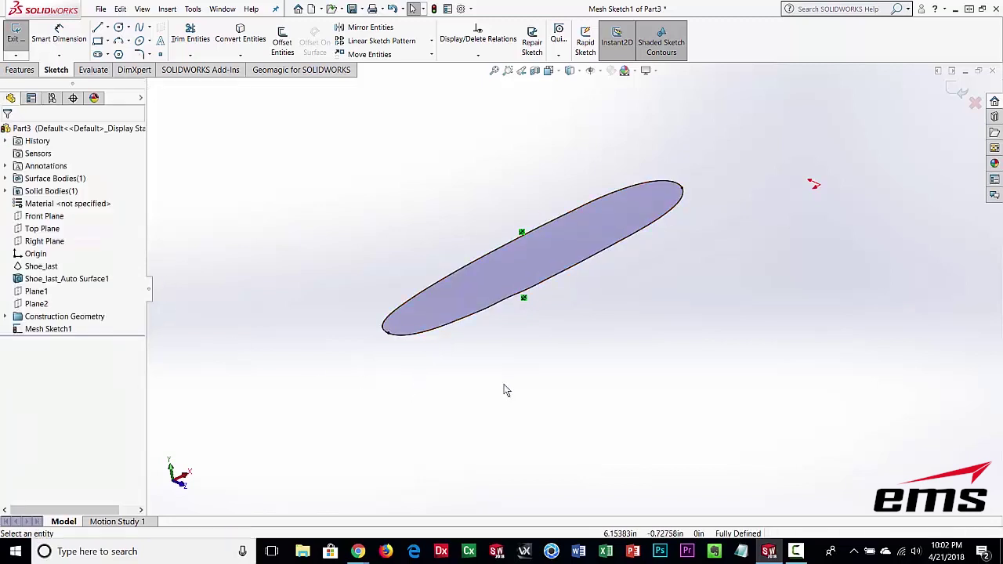
mouse_move(504, 386)
middle_down()
mouse_move(484, 350)
mouse_move(493, 360)
middle_up()
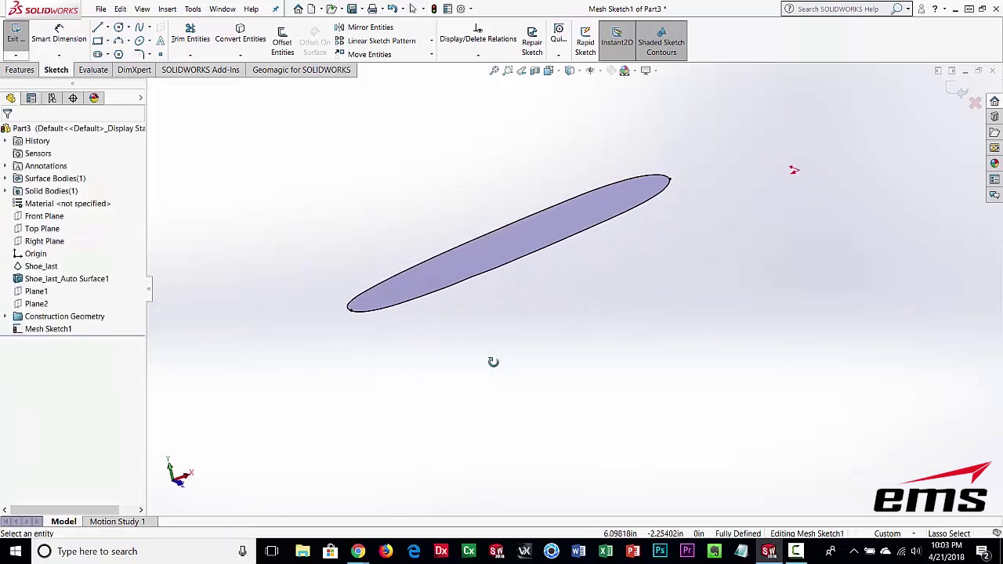
click(17, 53)
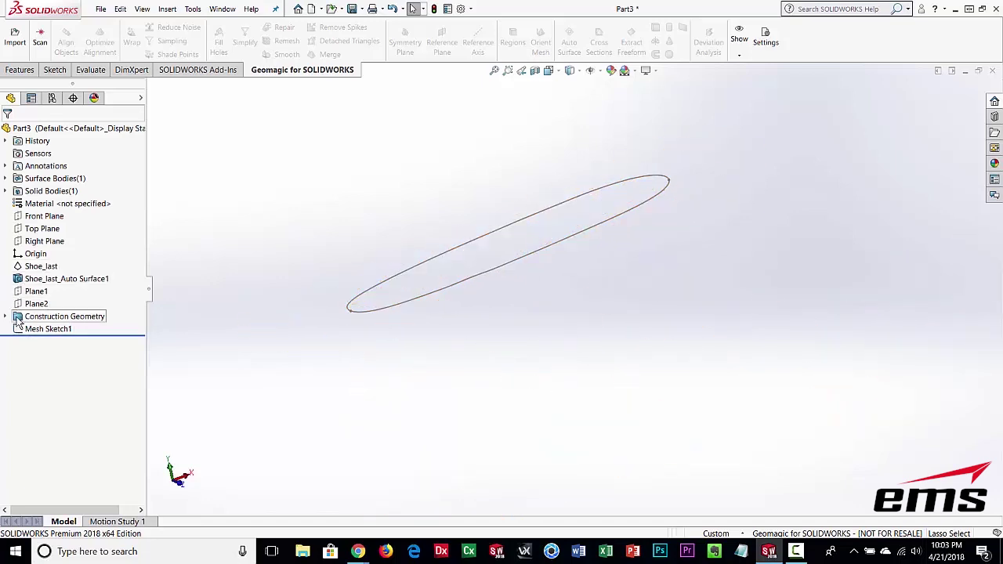
Show Shoe_last_Auto Surface1 again as a shaded body alongside its Mesh Sketch1 outline.
click(47, 279)
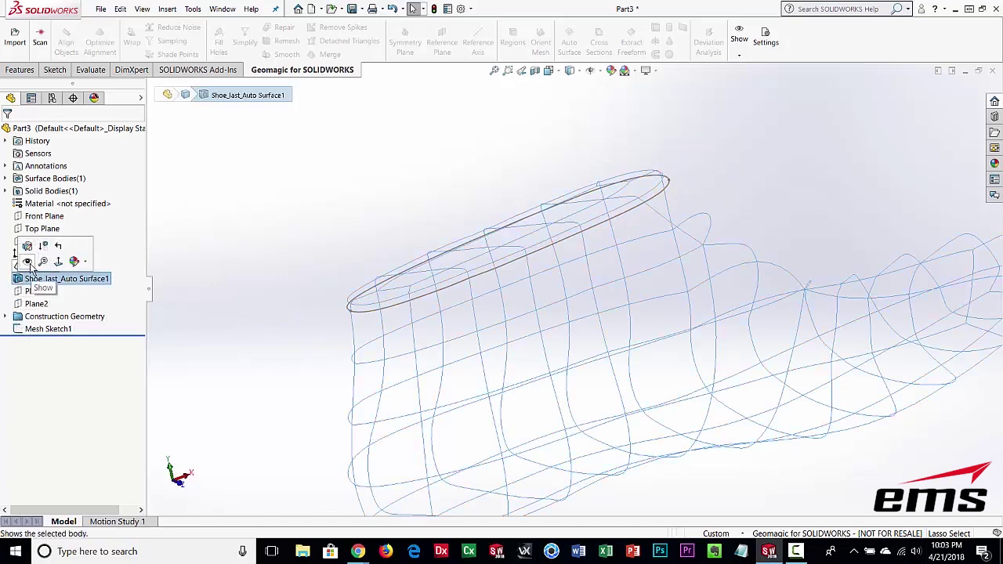
click(28, 261)
click(255, 227)
middle_drag(560, 365, 547, 355)
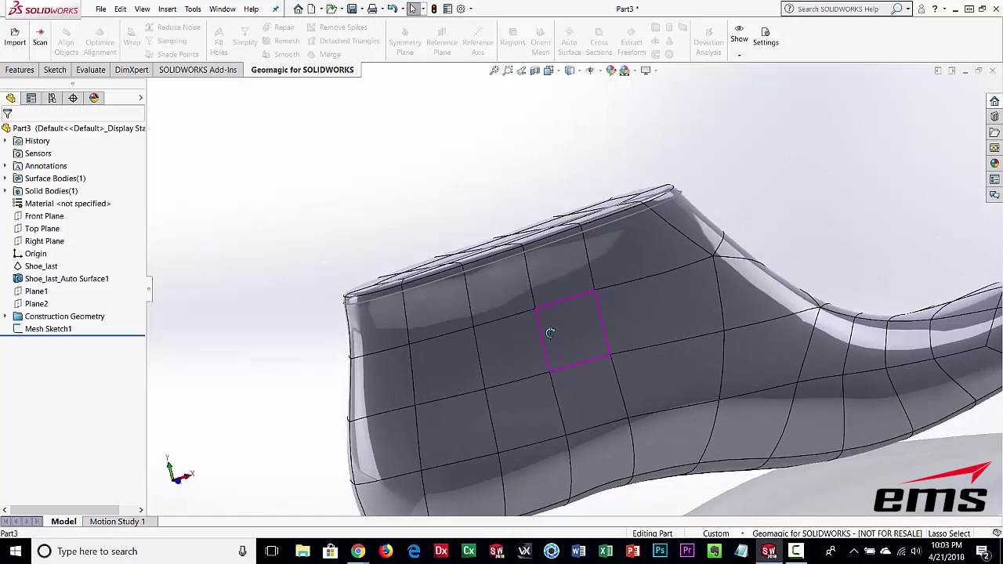
mouse_move(594, 395)
middle_down()
mouse_move(544, 340)
mouse_move(393, 294)
middle_up()
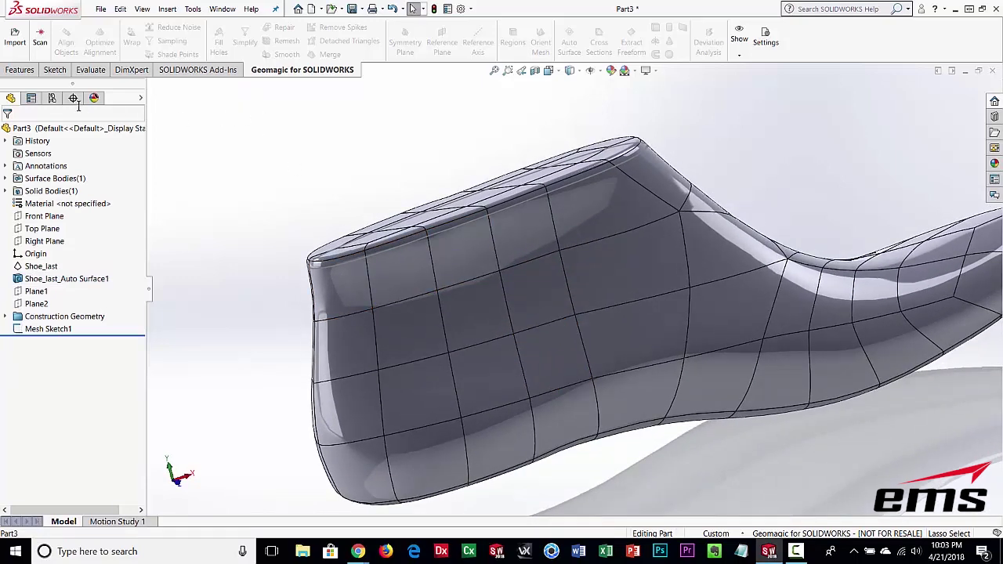
click(19, 71)
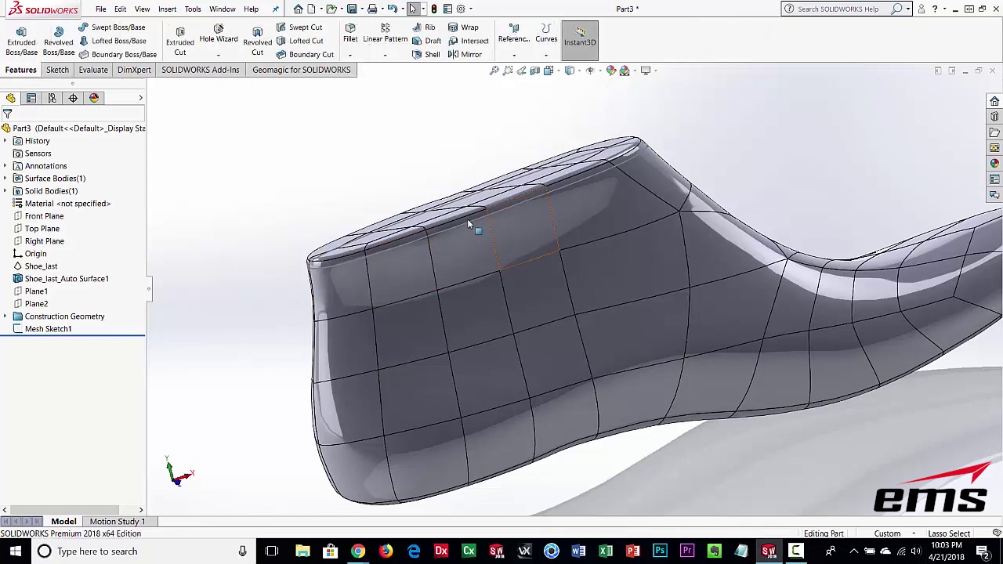
Start a boss extrusion of the Mesh Sketch1 contour, reversed upward at a trial 0.5 in depth.
click(21, 37)
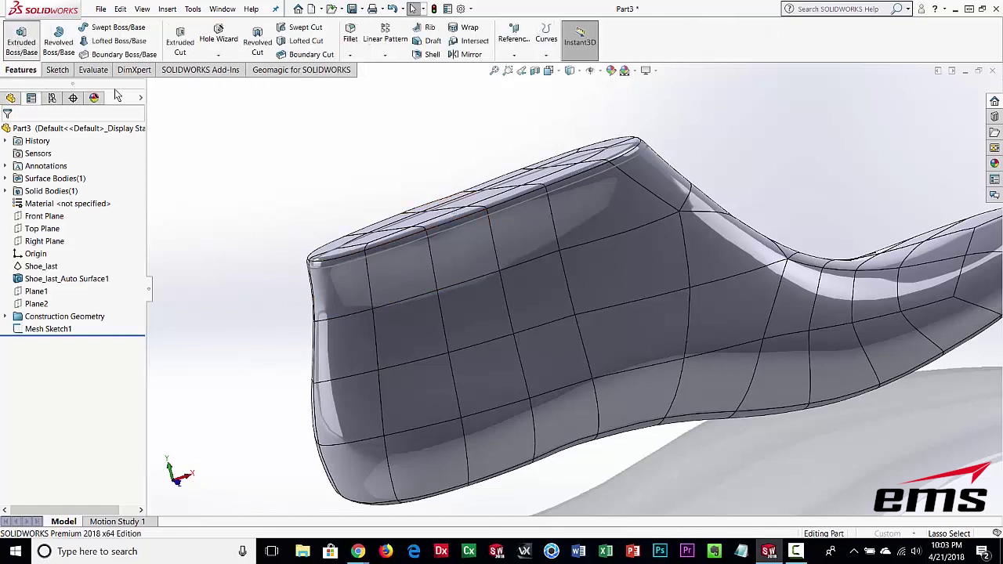
click(391, 248)
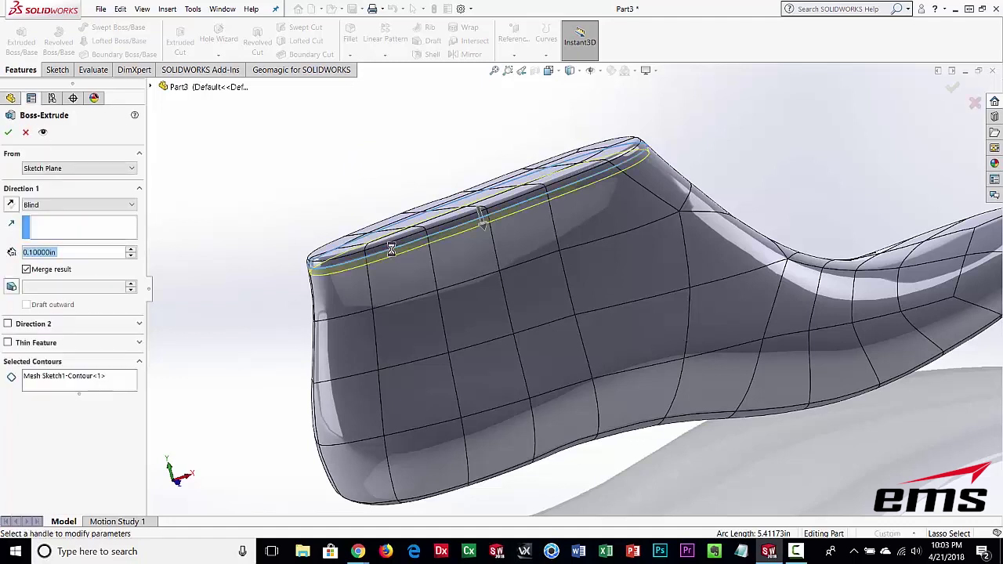
click(11, 205)
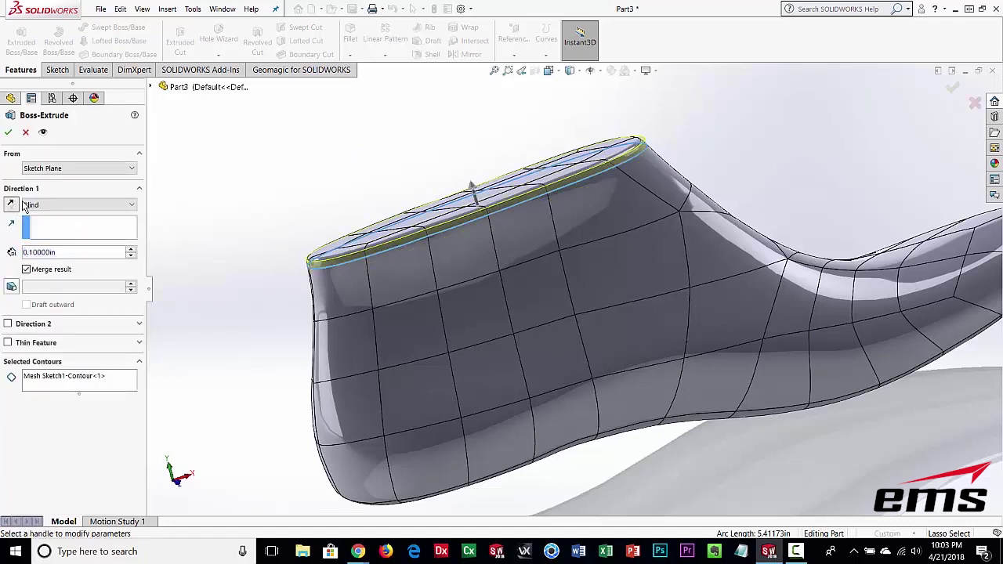
double_click(58, 251)
text(.5)
key(Return)
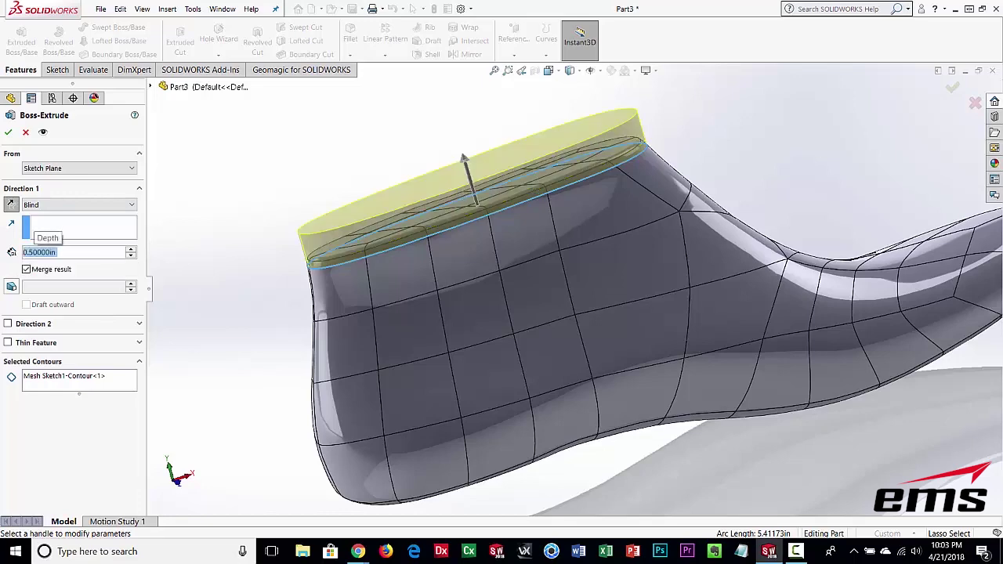
mouse_move(647, 398)
middle_down()
mouse_move(642, 320)
mouse_move(517, 278)
mouse_move(503, 286)
middle_up()
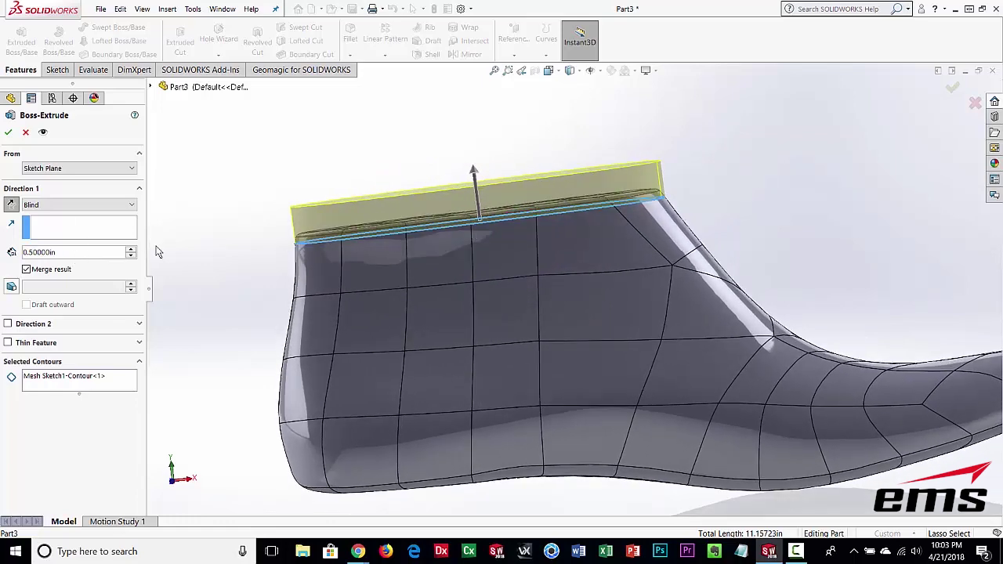
Change the extrusion depth to 0.75 in and accept Boss-Extrude1.
double_click(60, 255)
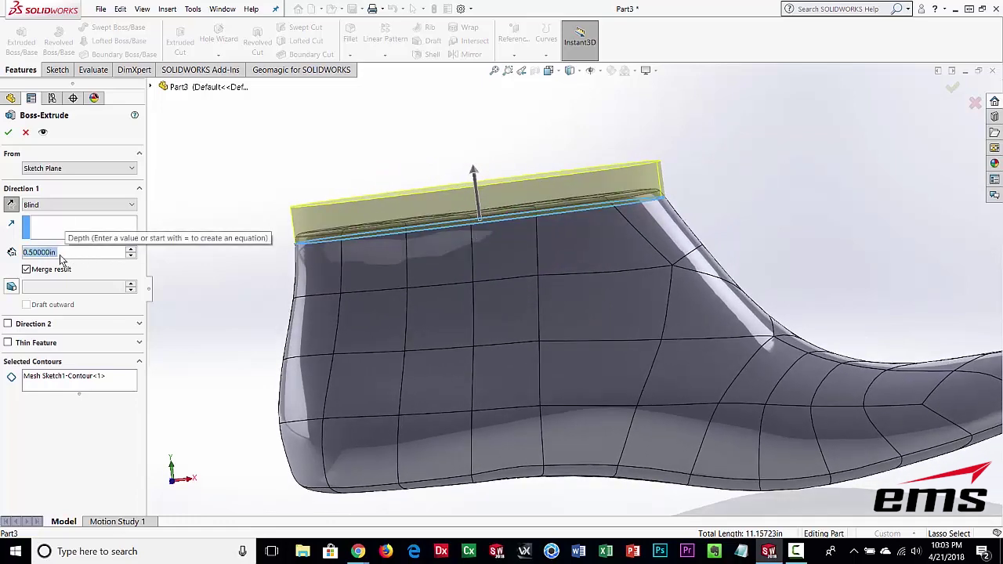
key(BackSpace)
text(.75)
key(Return)
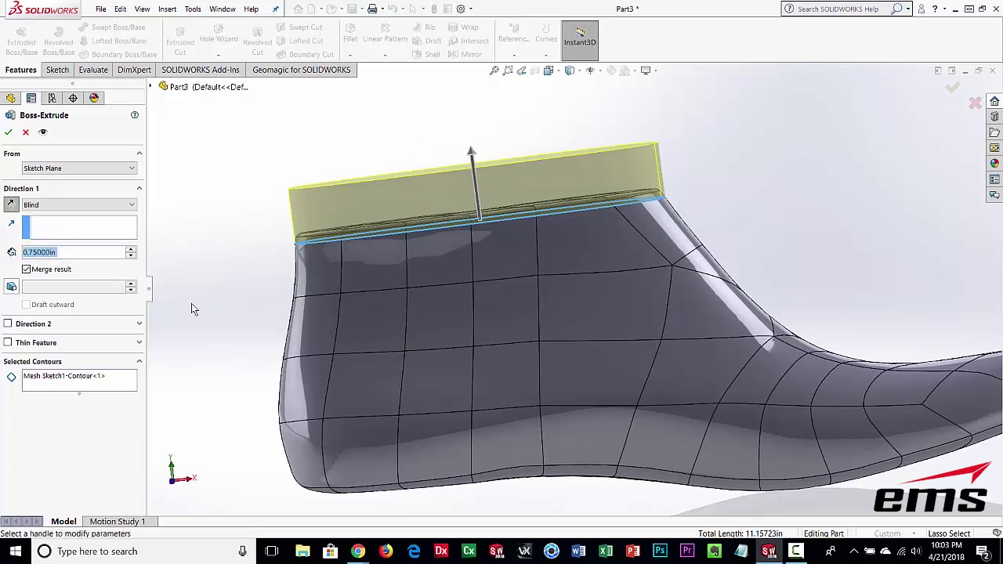
middle_drag(492, 320, 503, 267)
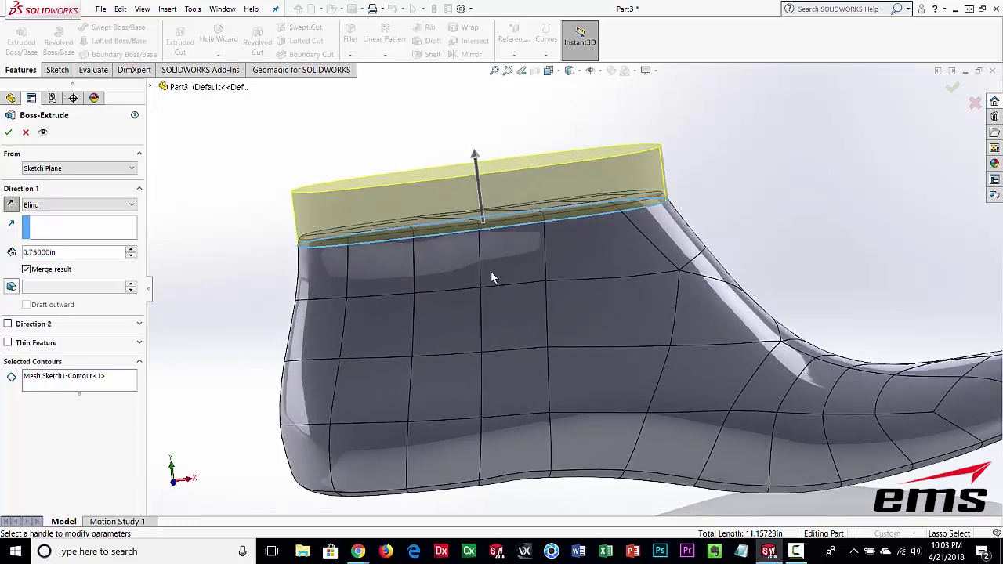
click(9, 133)
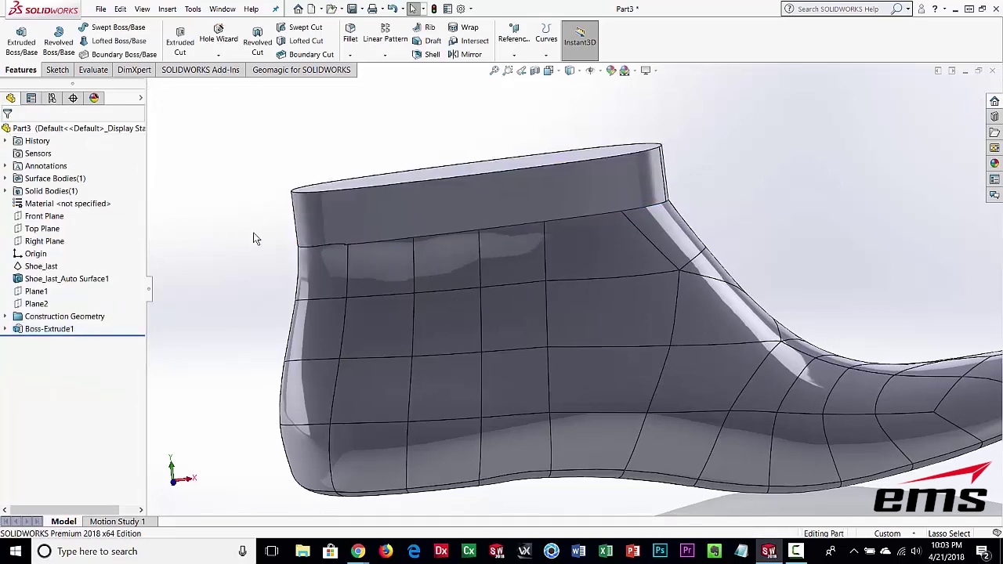
mouse_move(591, 302)
middle_down()
mouse_move(633, 300)
mouse_move(540, 312)
mouse_move(794, 291)
mouse_move(781, 342)
middle_up()
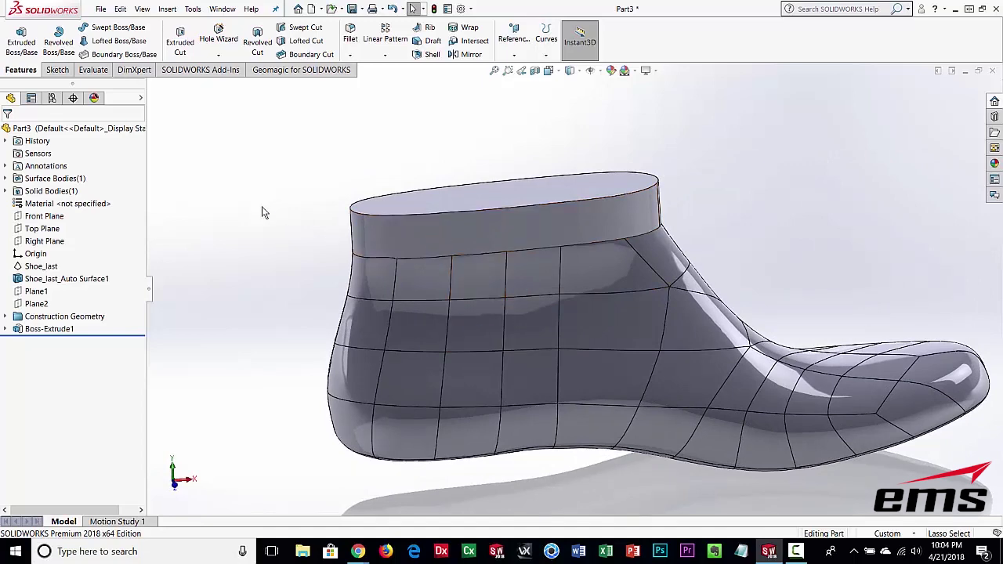
middle_drag(749, 204, 752, 226)
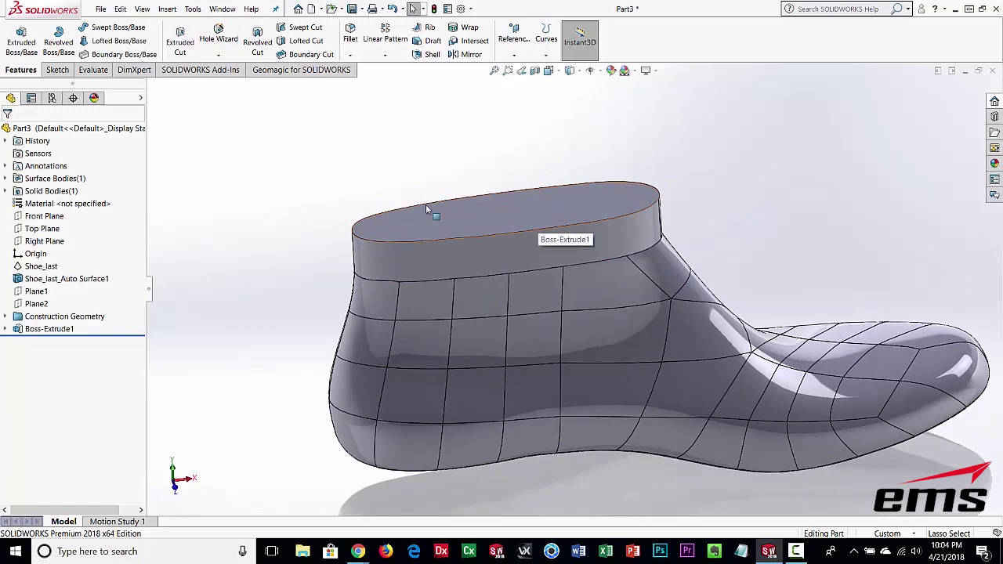
Open Sketch2 on Boss-Extrude1's top face, viewed normal to it and zoomed in.
click(57, 69)
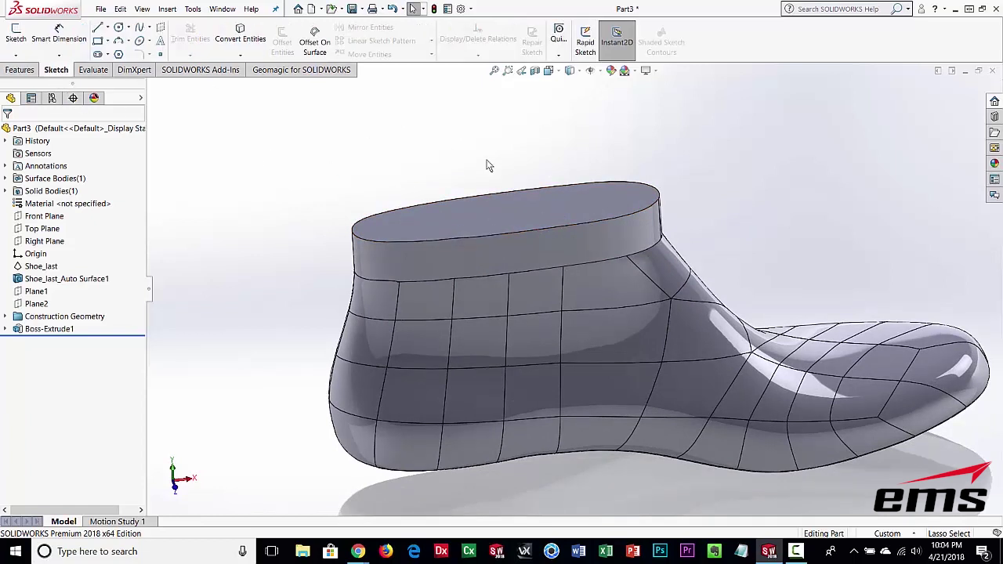
click(507, 214)
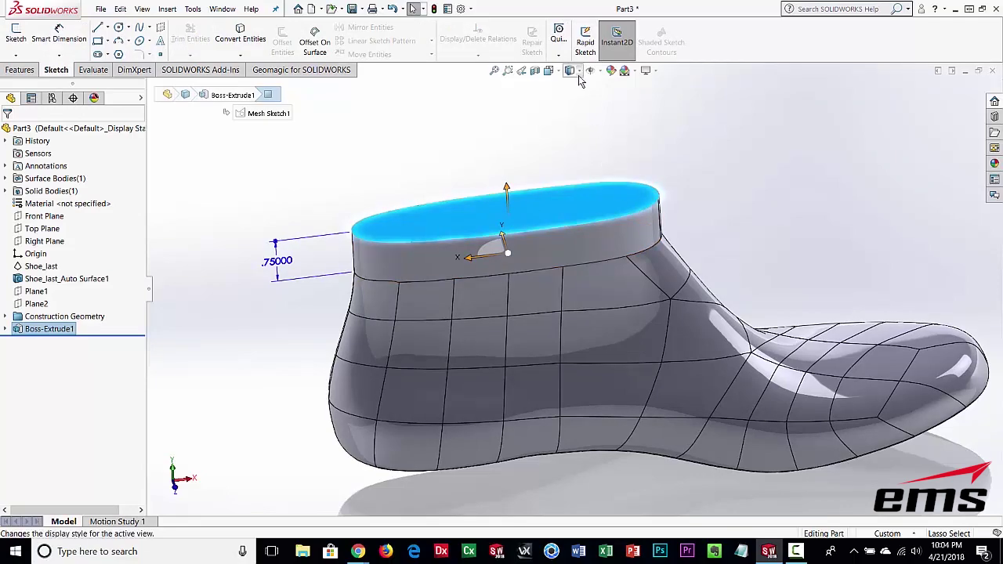
click(549, 70)
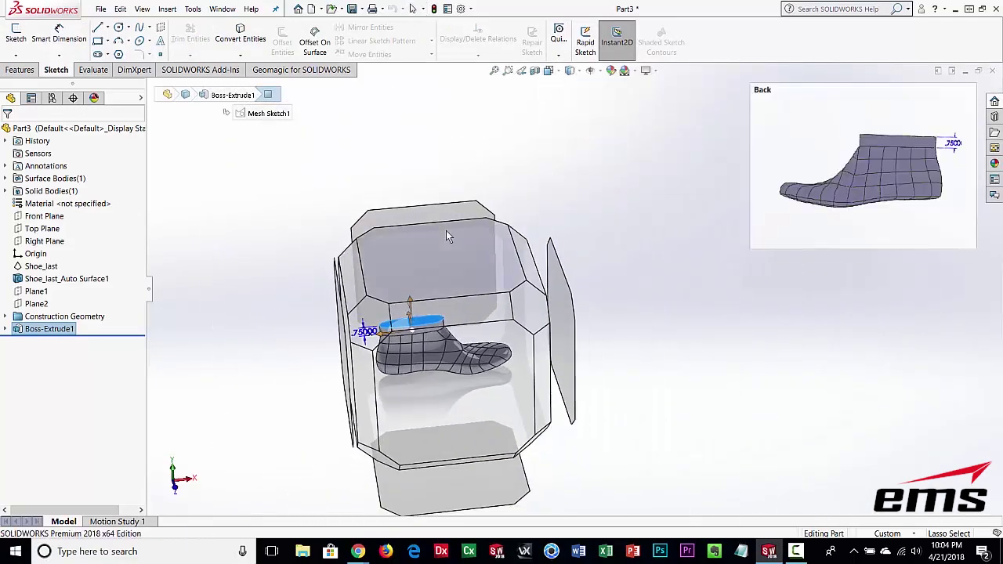
click(443, 261)
scroll(674, 302, up, 2)
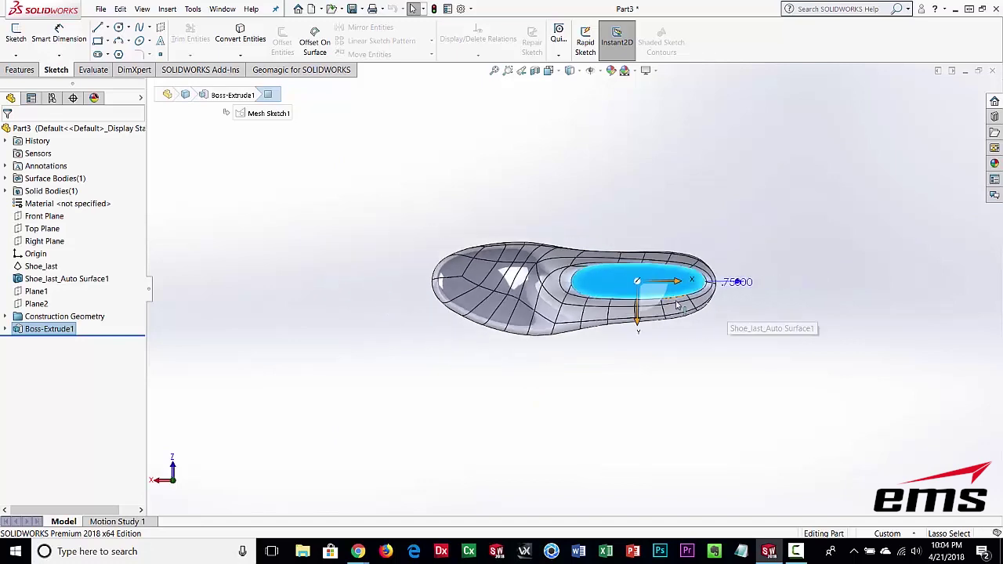
scroll(672, 299, down, 3)
scroll(672, 300, down, 2)
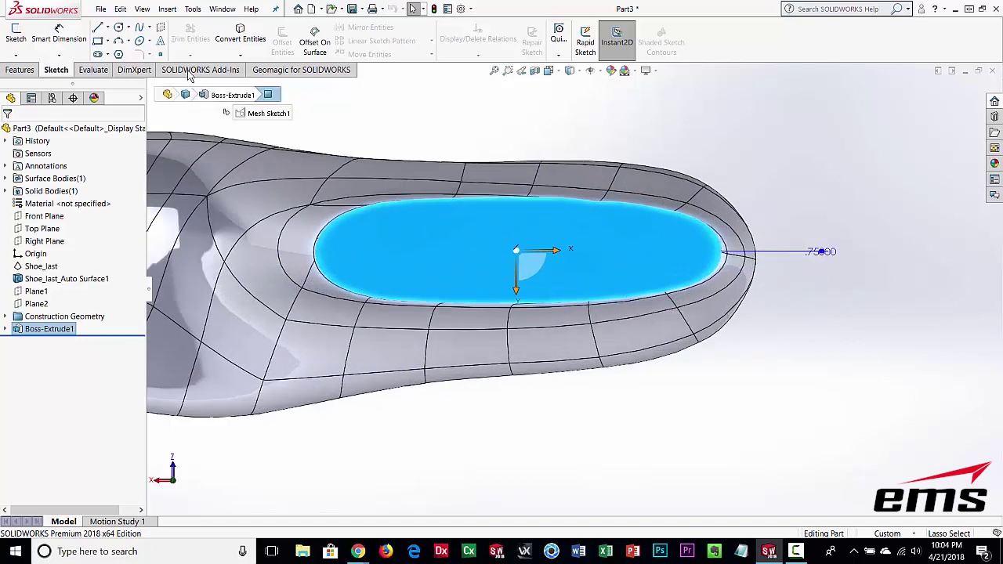
click(118, 28)
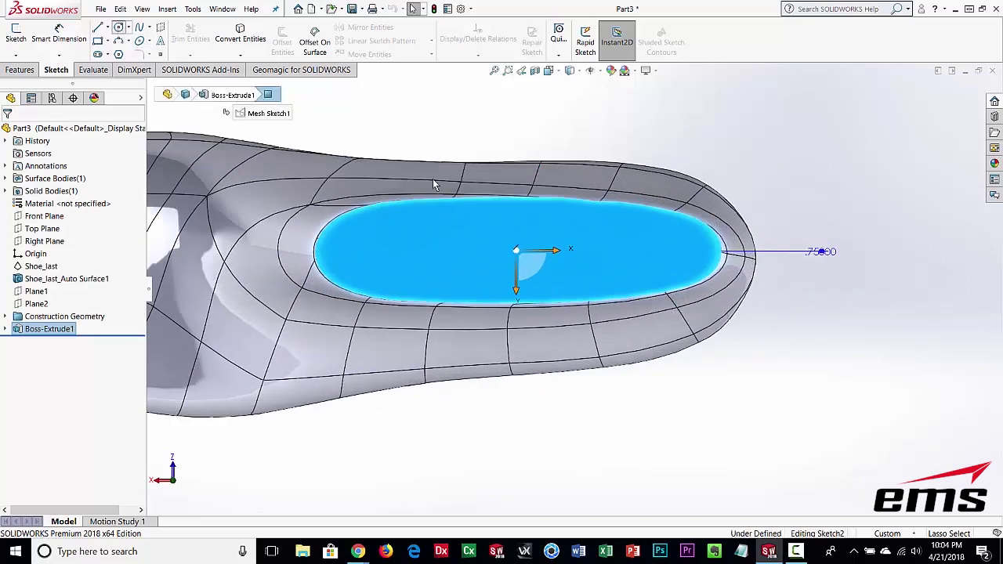
Draw two 0.25 in radius circles on the top face, the second to the right.
click(453, 250)
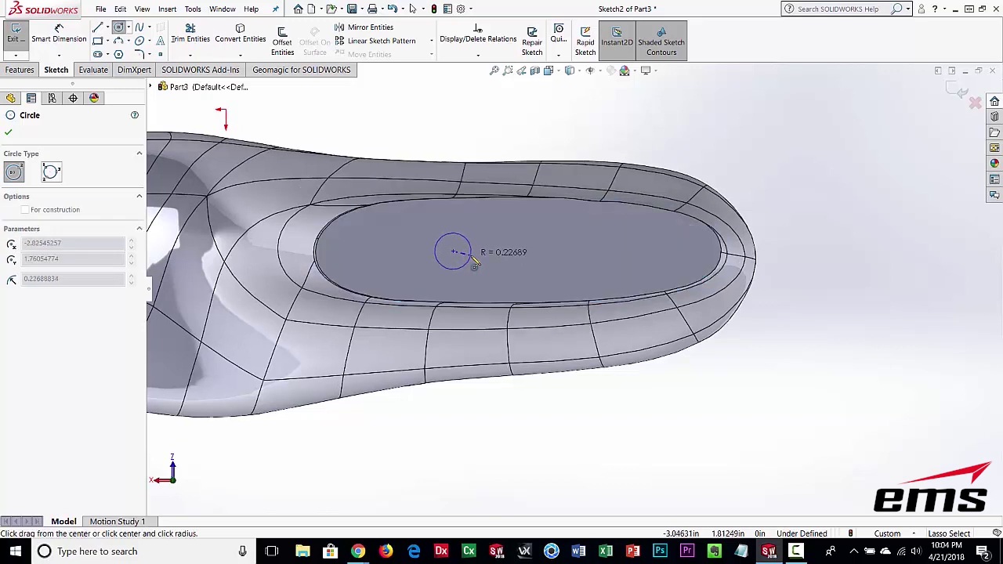
click(474, 262)
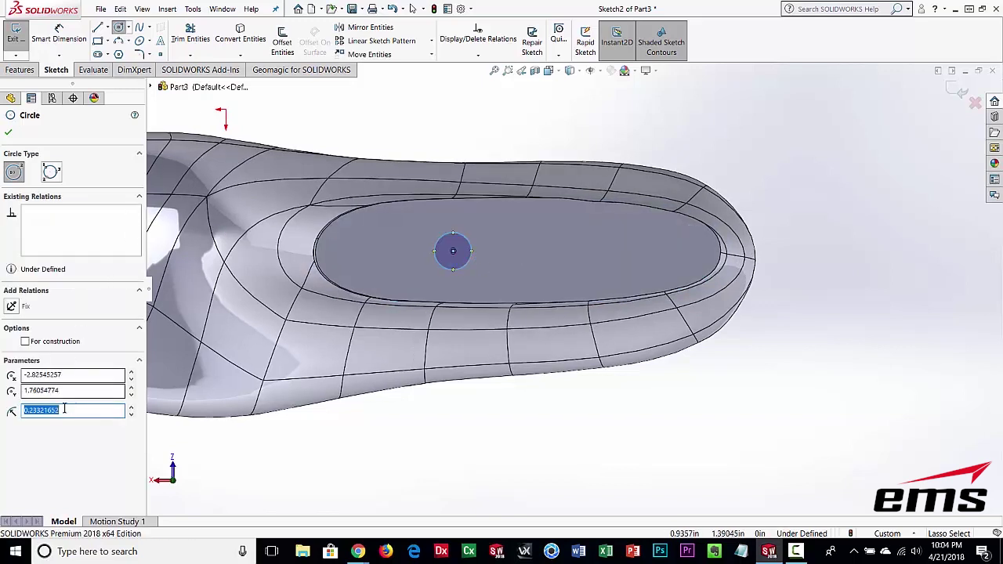
key(BackSpace)
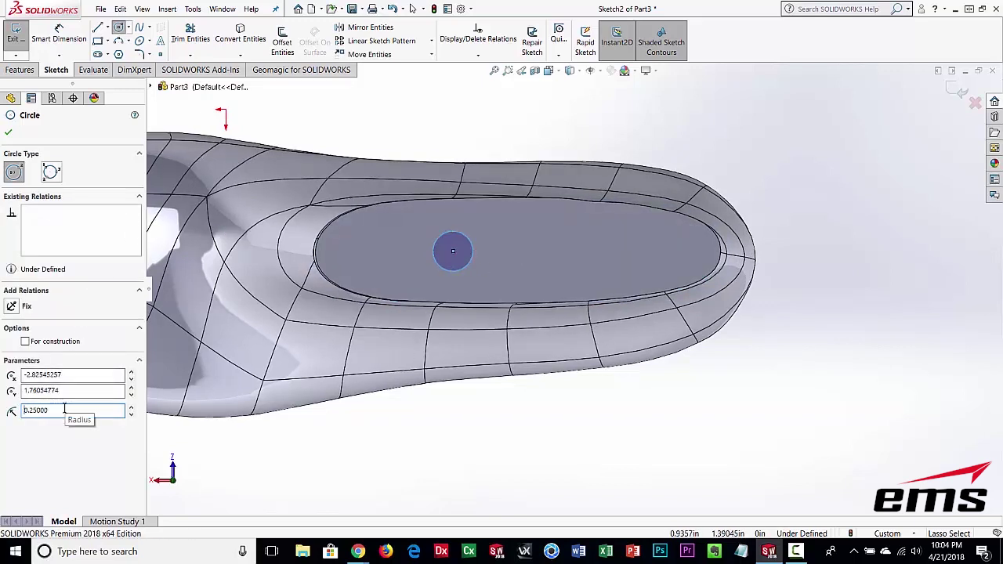
click(573, 251)
click(589, 267)
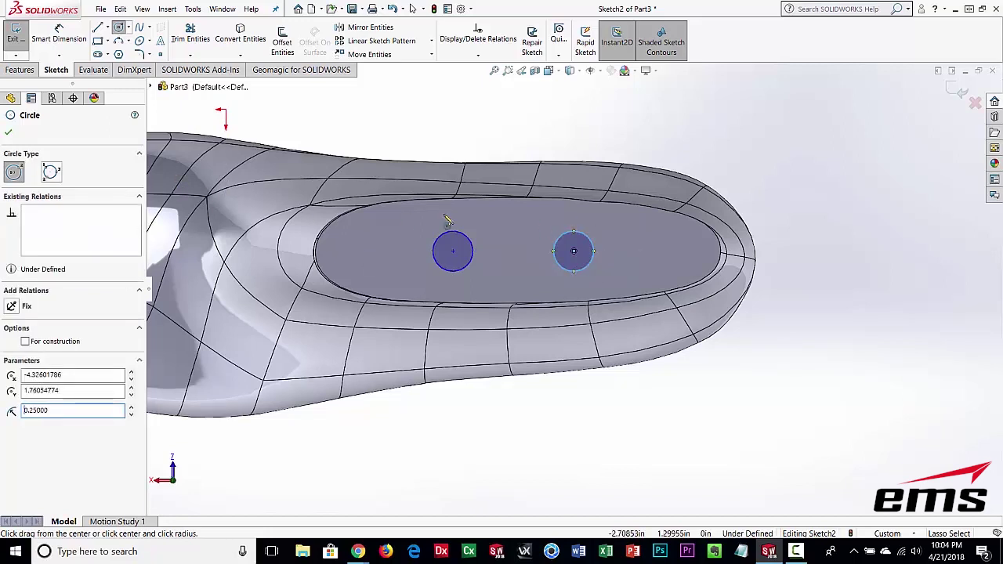
Dimension the two circle centres 1.5 in apart and exit Sketch2.
click(9, 133)
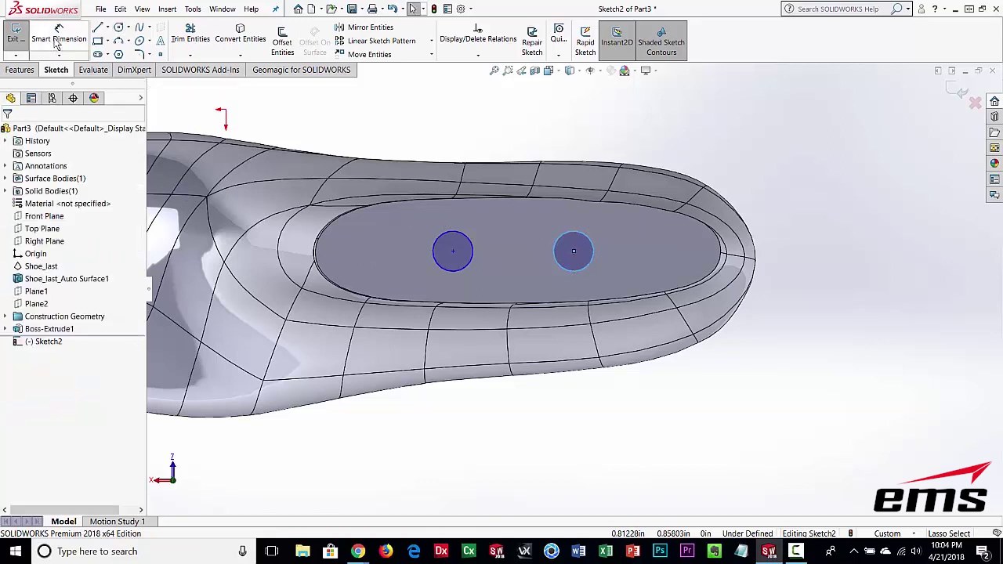
click(453, 252)
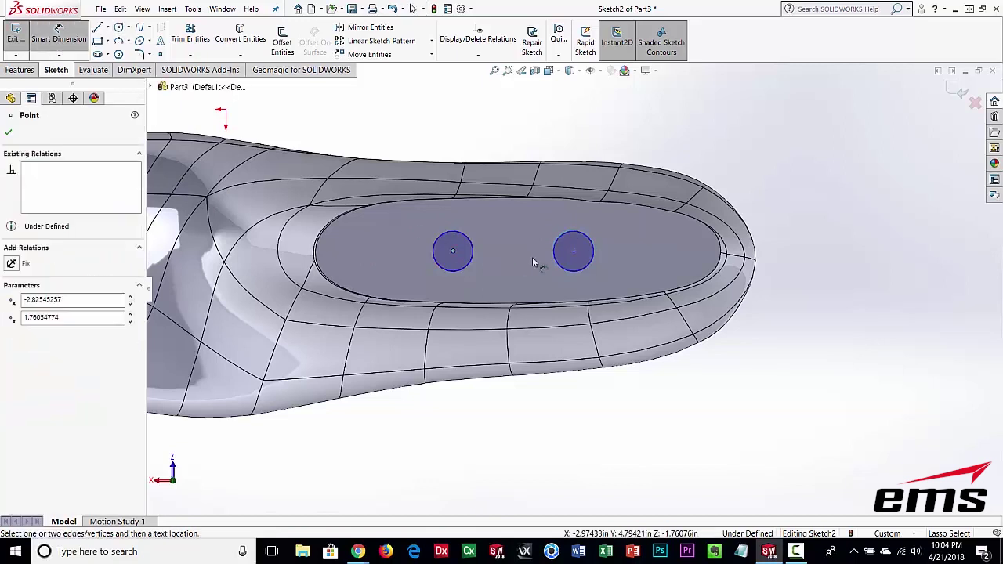
click(575, 251)
click(546, 138)
text(1.5)
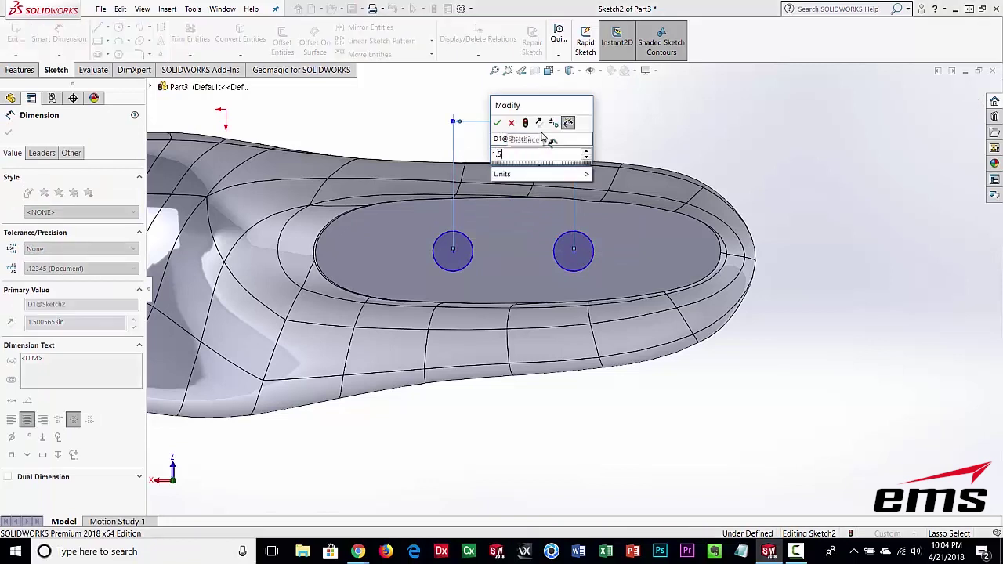
key(Return)
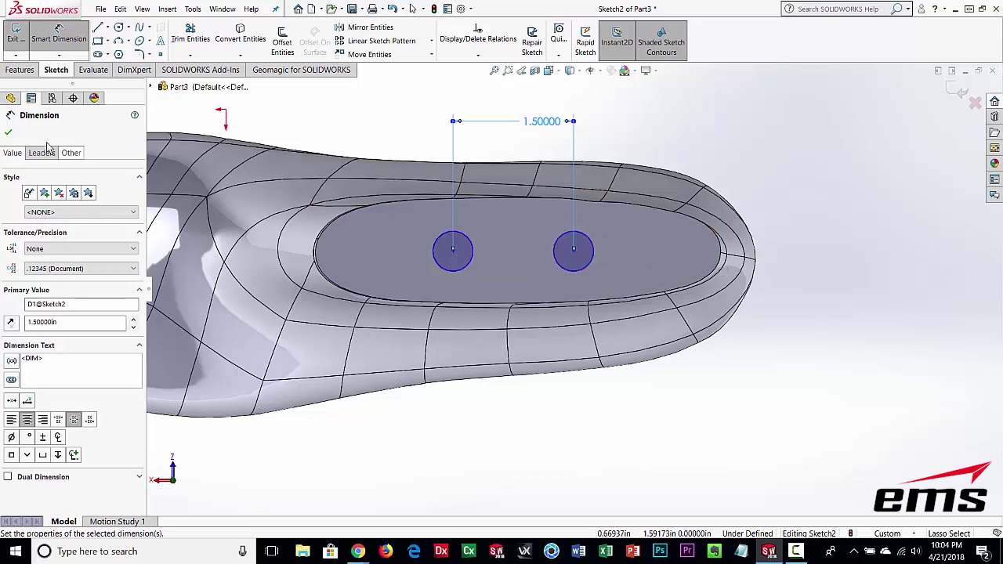
click(10, 135)
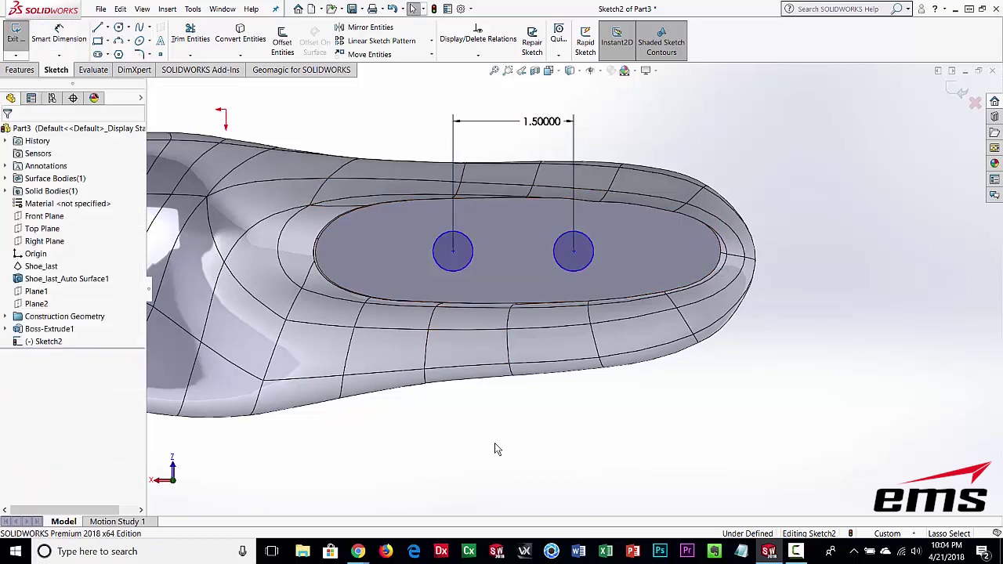
click(15, 35)
mouse_move(558, 441)
middle_down()
mouse_move(571, 329)
mouse_move(536, 340)
mouse_move(528, 259)
mouse_move(517, 426)
mouse_move(496, 316)
middle_up()
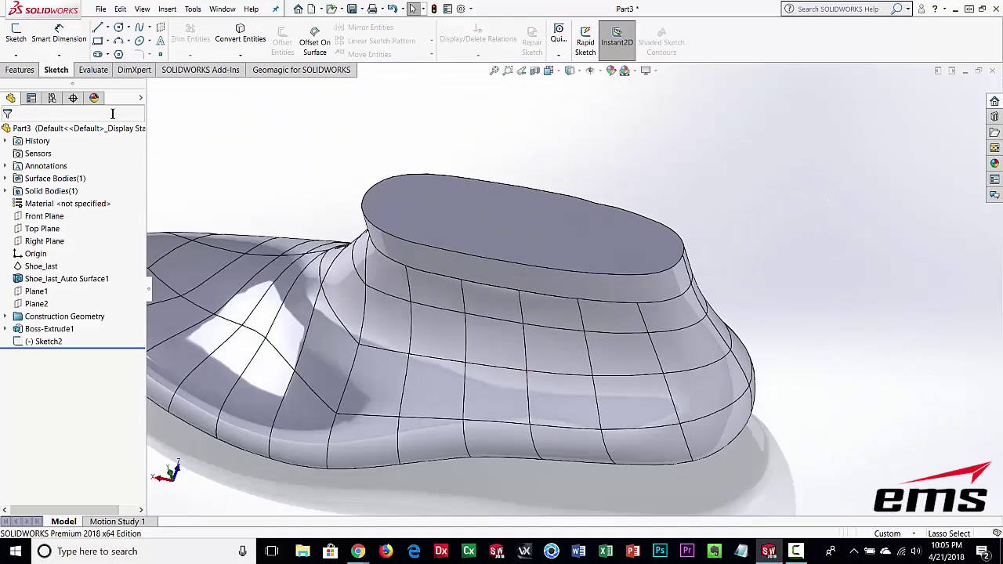
Extruded-cut both Sketch2 circles 0.25 in deep as Cut-Extrude1, forming two top holes.
click(23, 70)
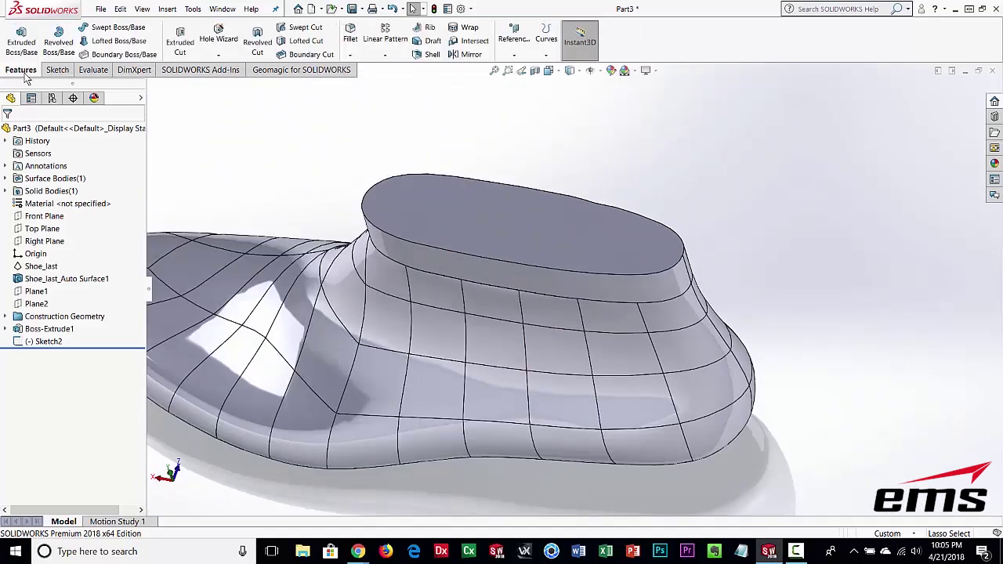
click(179, 44)
click(486, 224)
click(100, 385)
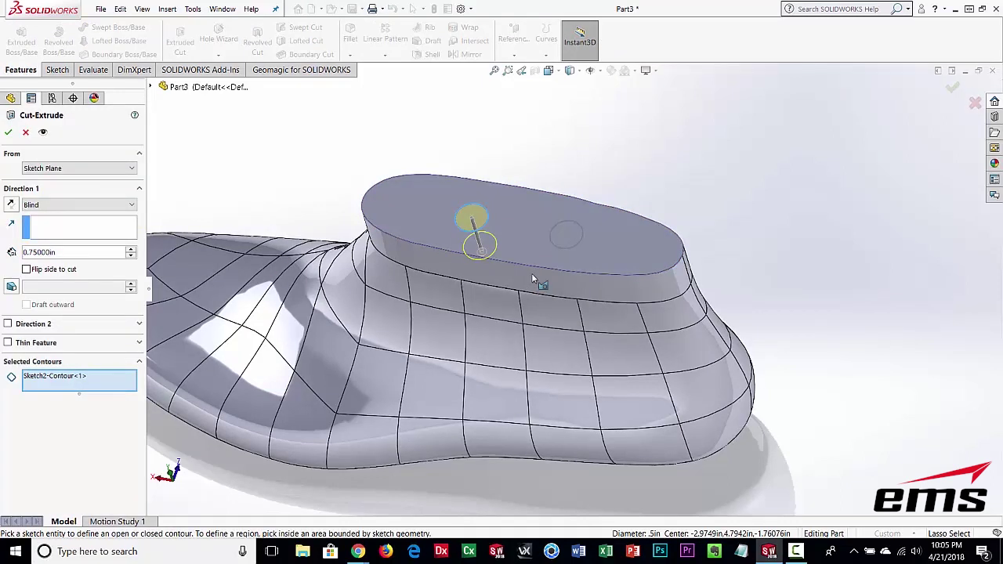
click(565, 246)
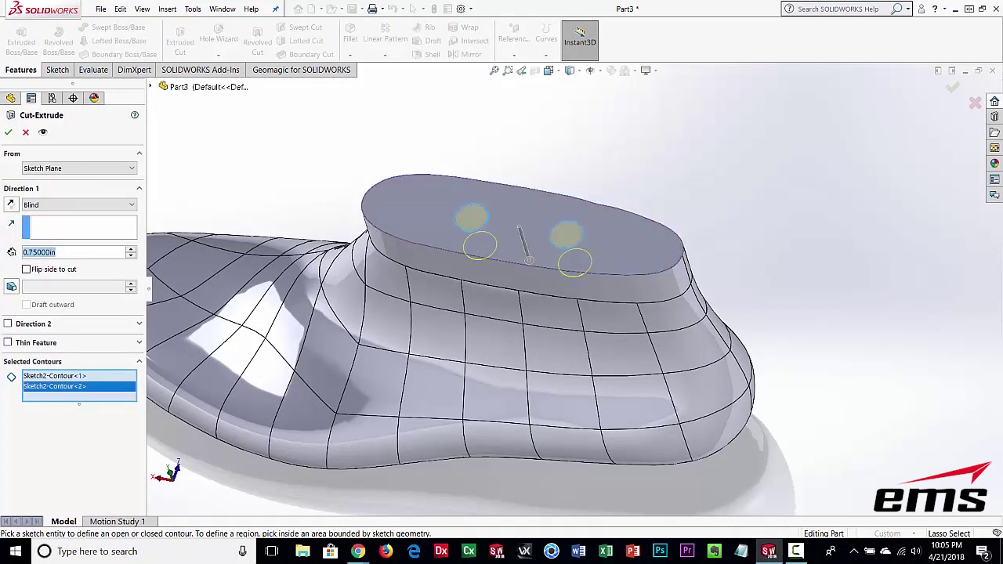
text(0.25)
key(Return)
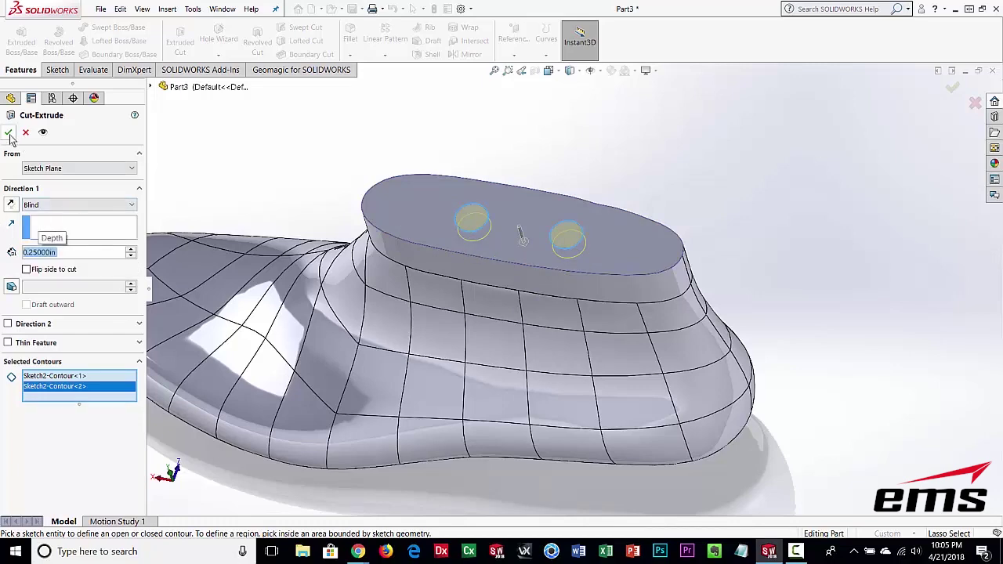
click(8, 133)
mouse_move(567, 373)
middle_down()
mouse_move(576, 326)
mouse_move(551, 316)
mouse_move(569, 331)
mouse_move(608, 291)
mouse_move(423, 332)
mouse_move(445, 364)
mouse_move(590, 348)
mouse_move(763, 383)
mouse_move(459, 316)
mouse_move(524, 418)
mouse_move(441, 342)
mouse_move(501, 289)
mouse_move(671, 373)
mouse_move(571, 235)
mouse_move(606, 298)
mouse_move(472, 306)
middle_up()
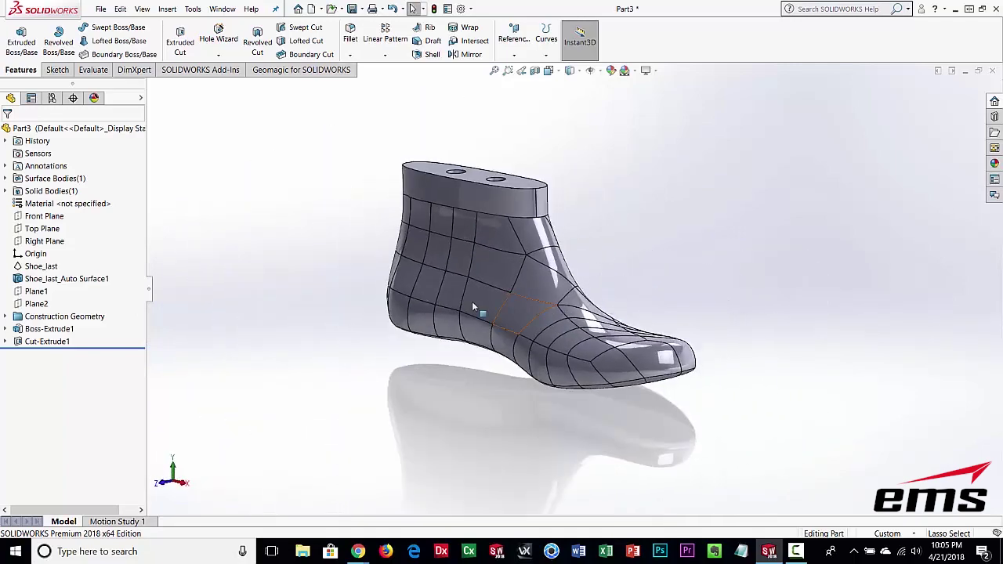
Sketch a small rectangle on the Front Plane near the back of the last, viewed normal to it.
click(19, 219)
click(63, 206)
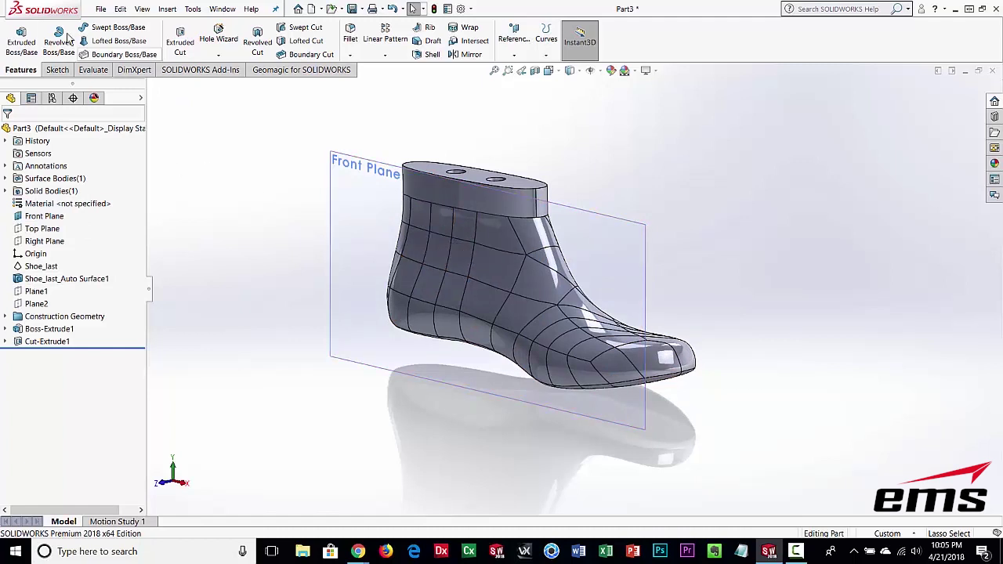
click(66, 72)
click(331, 205)
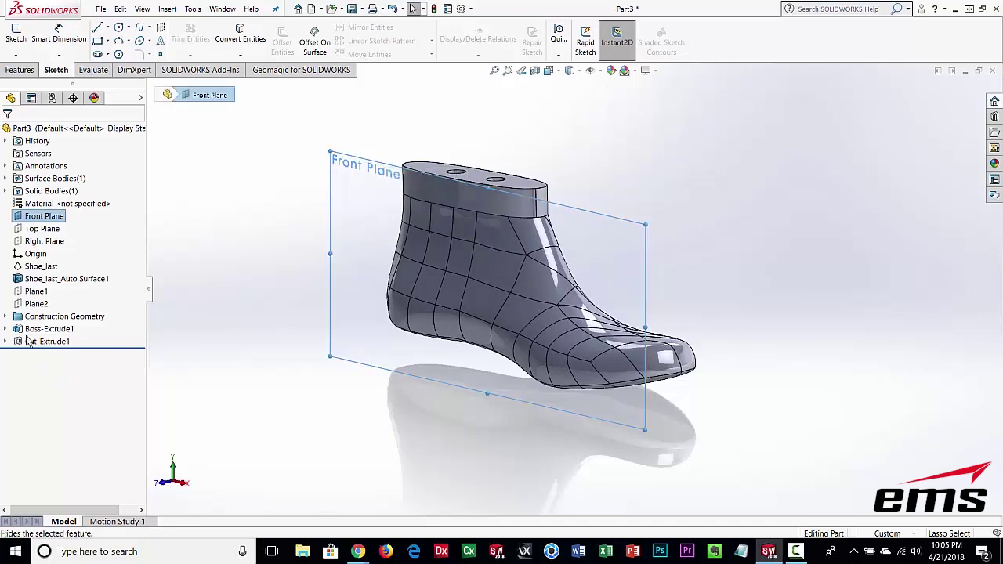
right_click(37, 223)
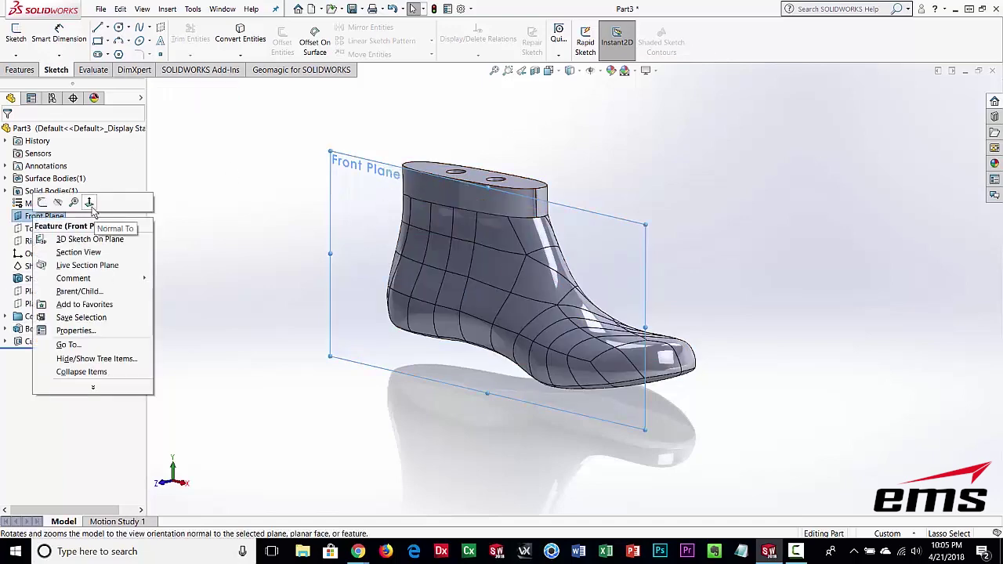
click(96, 210)
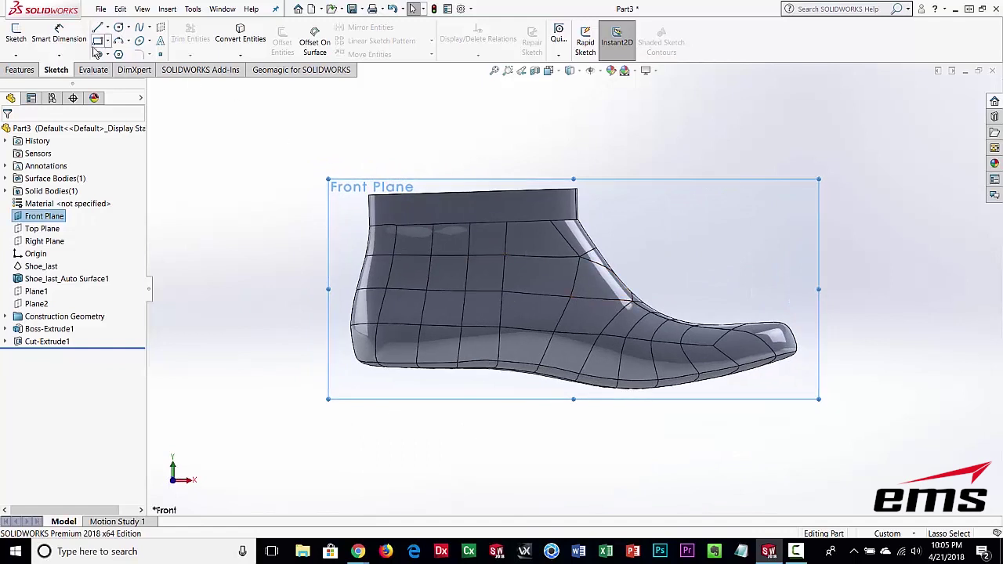
click(97, 42)
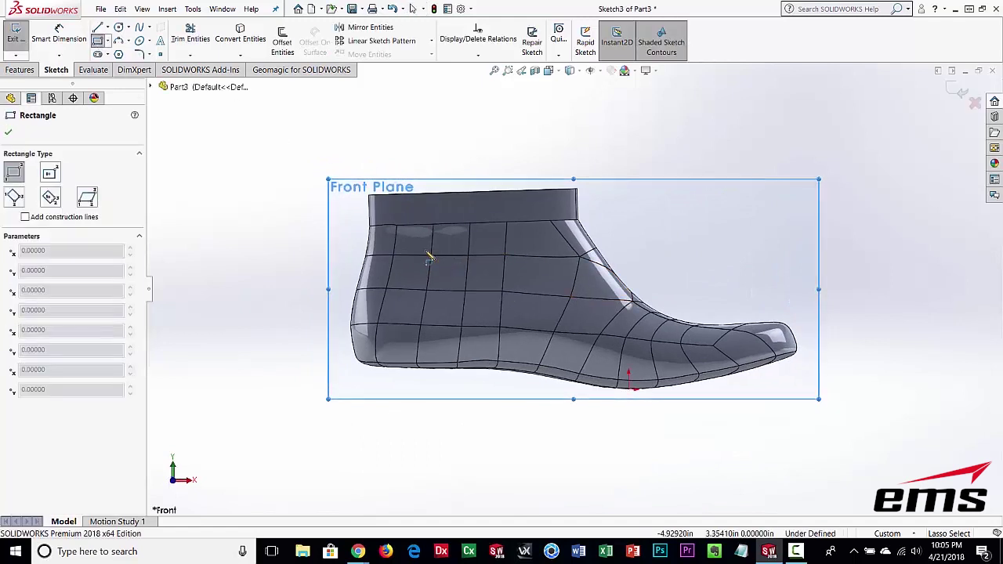
drag(427, 251, 477, 280)
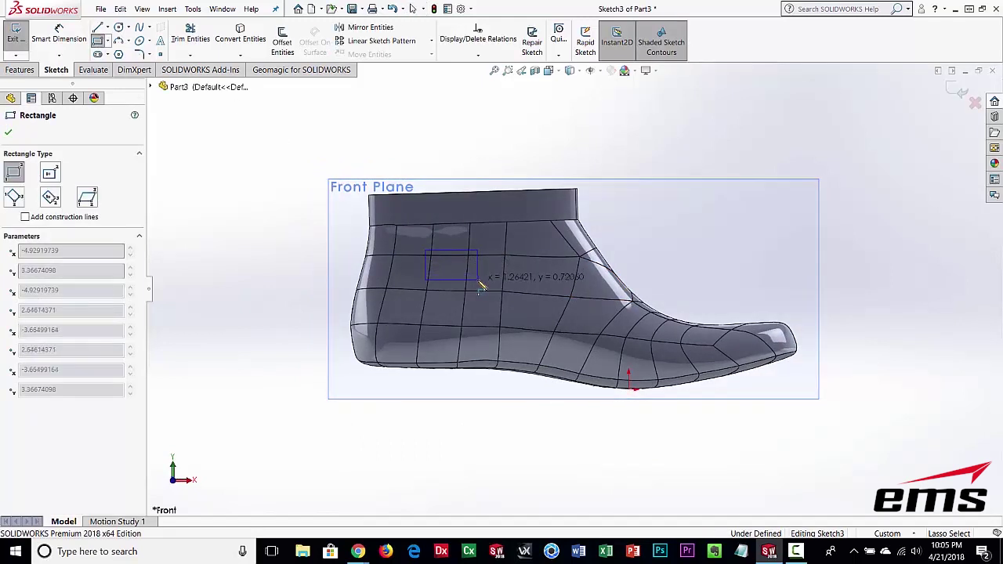
click(477, 281)
Dimension the rectangle 1 in wide and 0.5 in tall, then exit Sketch3.
click(61, 39)
click(442, 255)
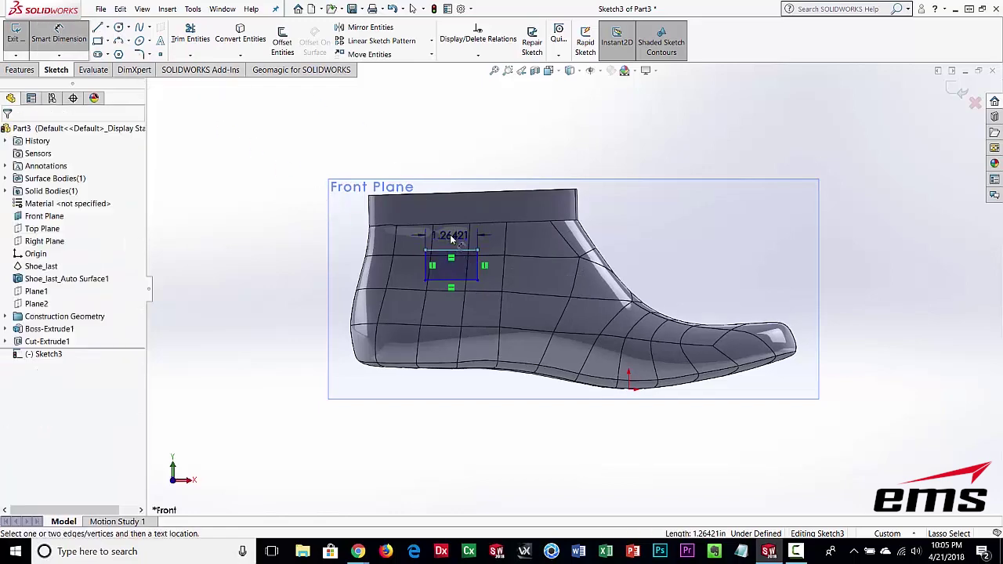
click(453, 239)
text(1)
key(Return)
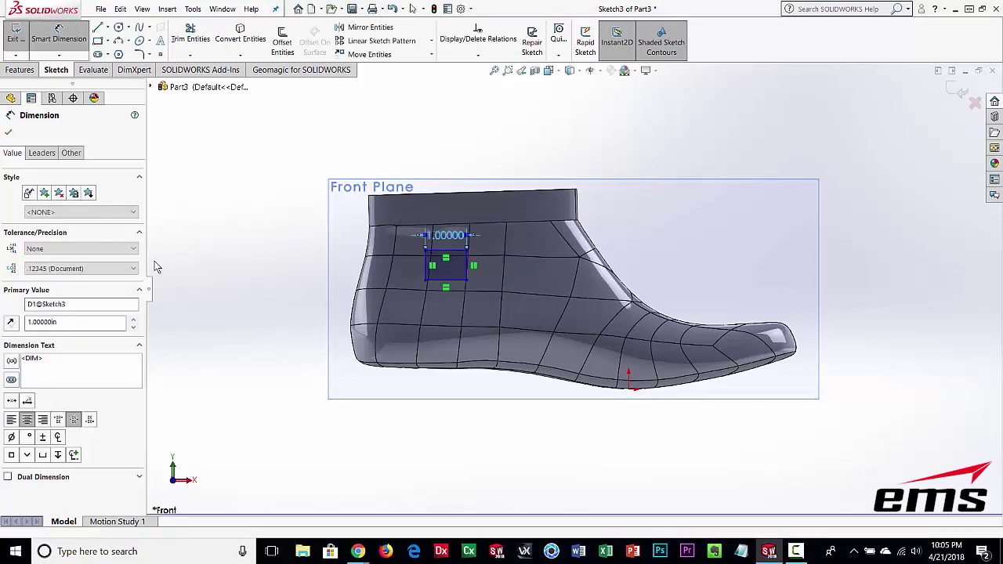
click(428, 266)
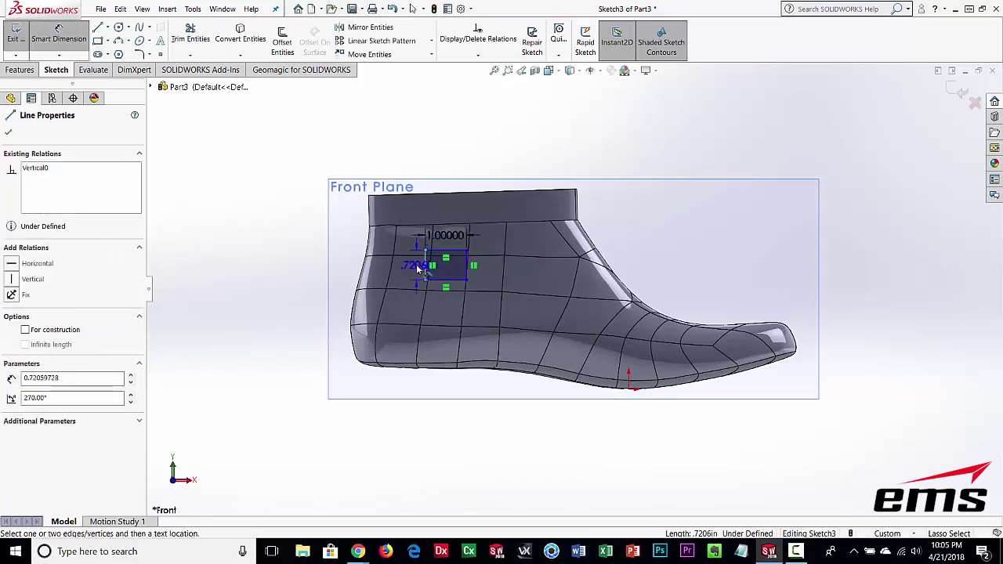
text(.5)
key(Return)
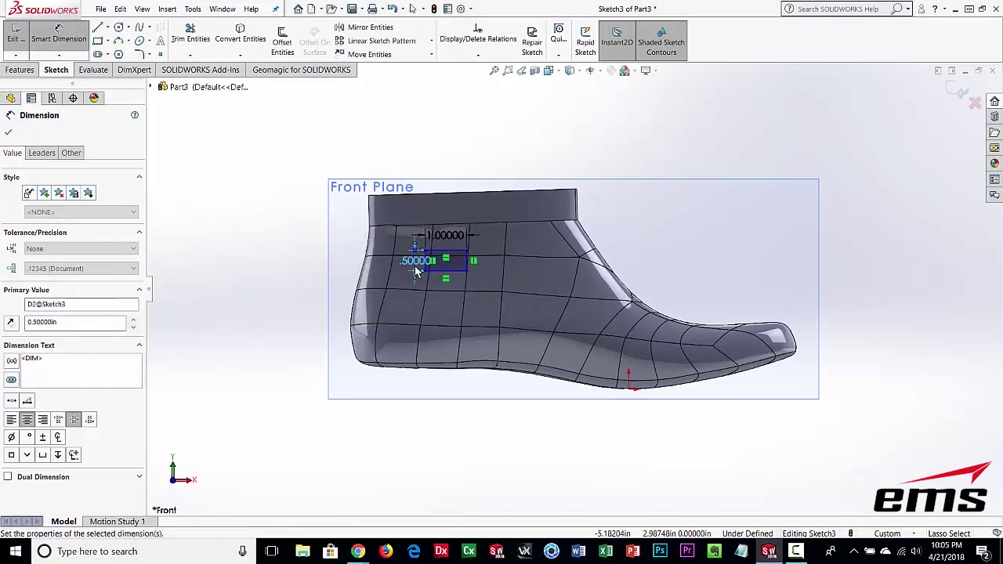
click(8, 133)
click(16, 36)
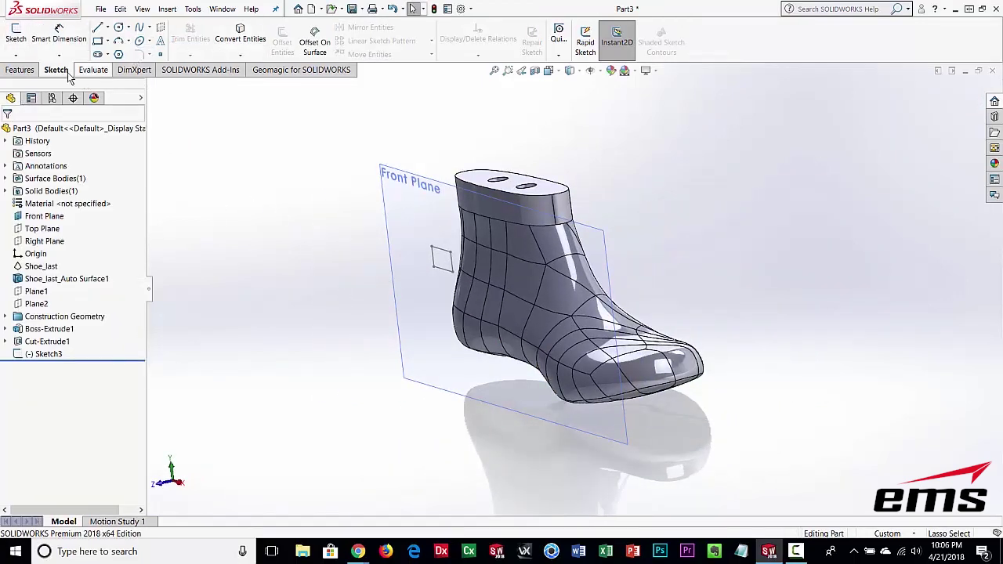
Cut Sketch3's rectangle through the side of the last as a Blind Cut-Extrude2.
click(19, 70)
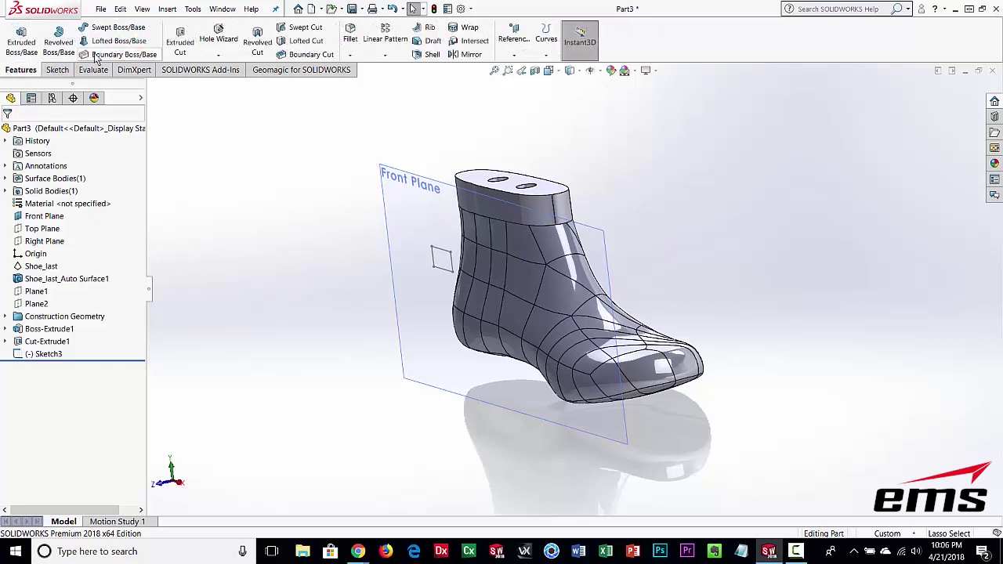
click(180, 43)
click(442, 251)
mouse_move(477, 250)
middle_down()
mouse_move(498, 351)
mouse_move(470, 385)
mouse_move(493, 388)
middle_up()
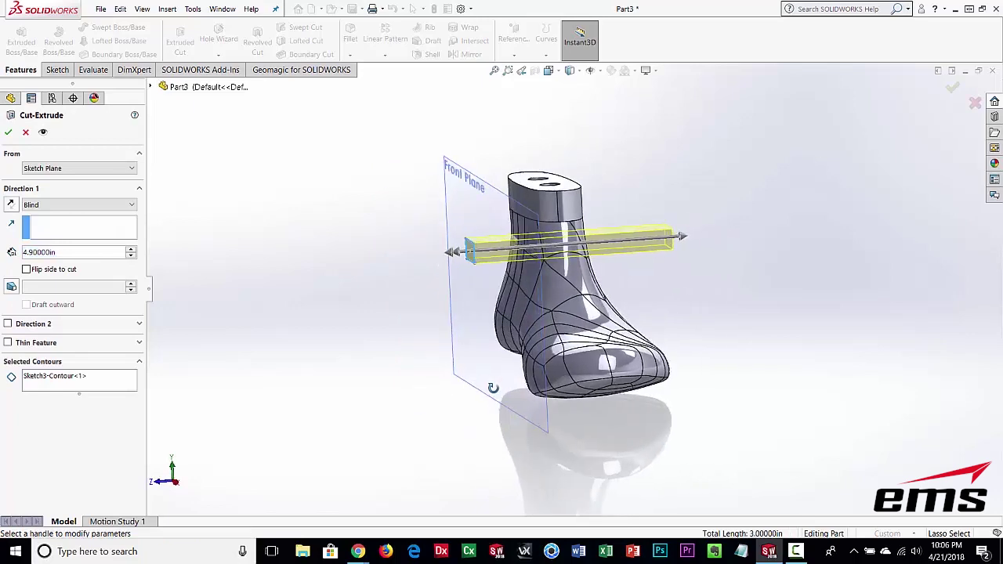
click(9, 134)
Orbit and zoom the boot to face the new rectangular slot directly.
mouse_move(354, 353)
middle_down()
mouse_move(540, 394)
mouse_move(507, 409)
middle_up()
click(31, 217)
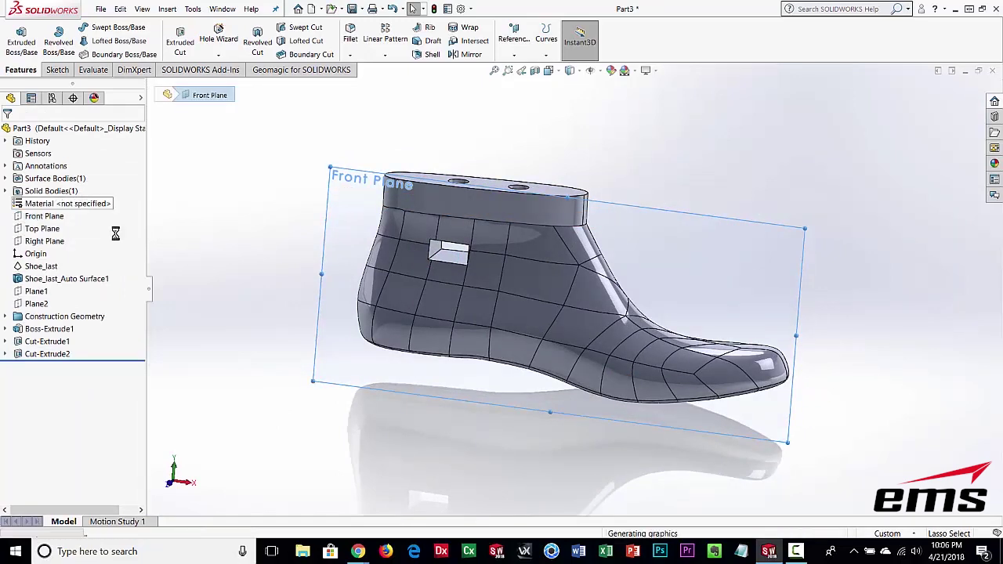
click(536, 387)
middle_drag(536, 388, 493, 302)
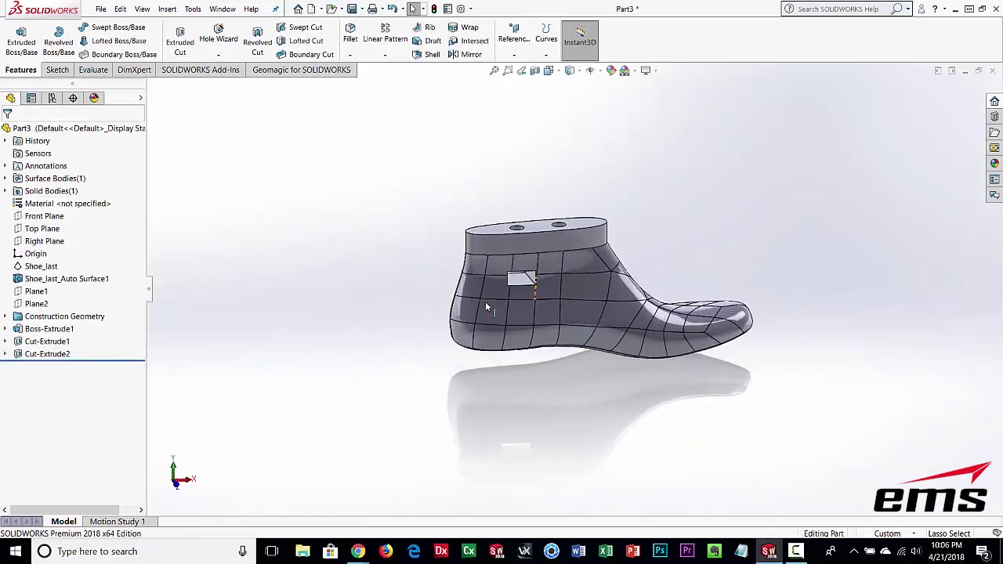
scroll(505, 286, down, 2)
scroll(553, 271, down, 2)
scroll(631, 263, down, 2)
mouse_move(636, 264)
middle_down()
mouse_move(699, 312)
mouse_move(705, 376)
middle_up()
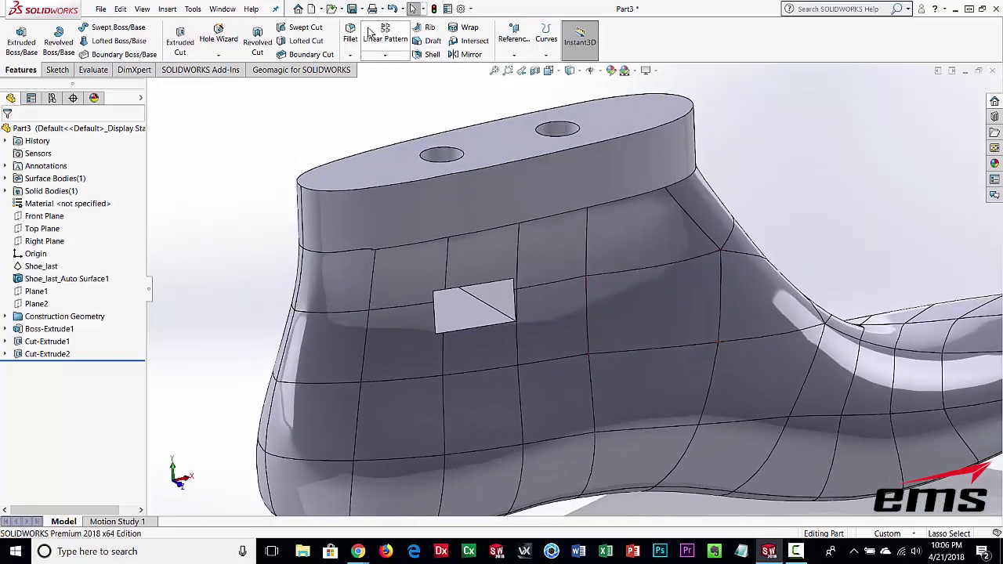
Round the four near-side slot edges with a 0.1 in fillet.
click(475, 330)
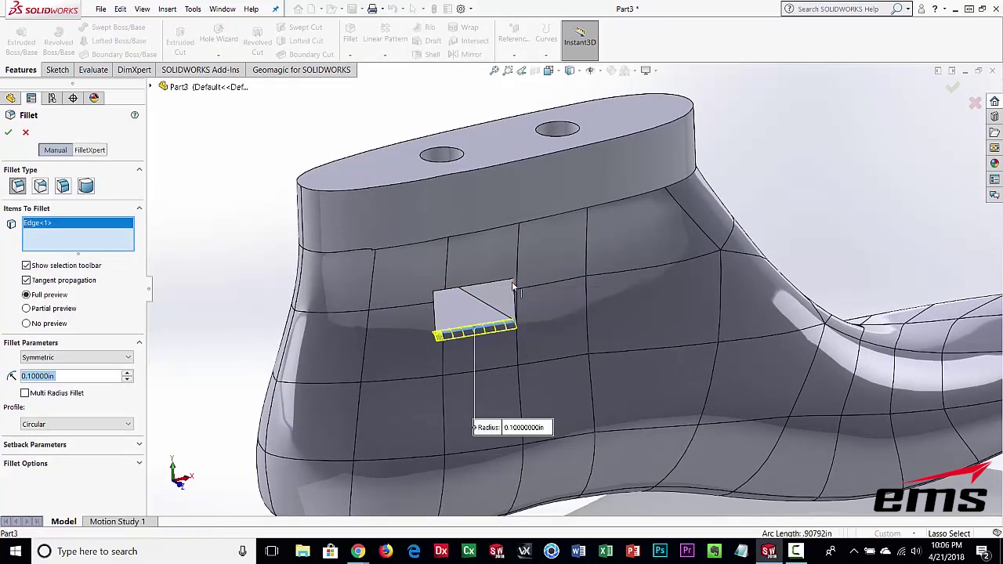
click(515, 291)
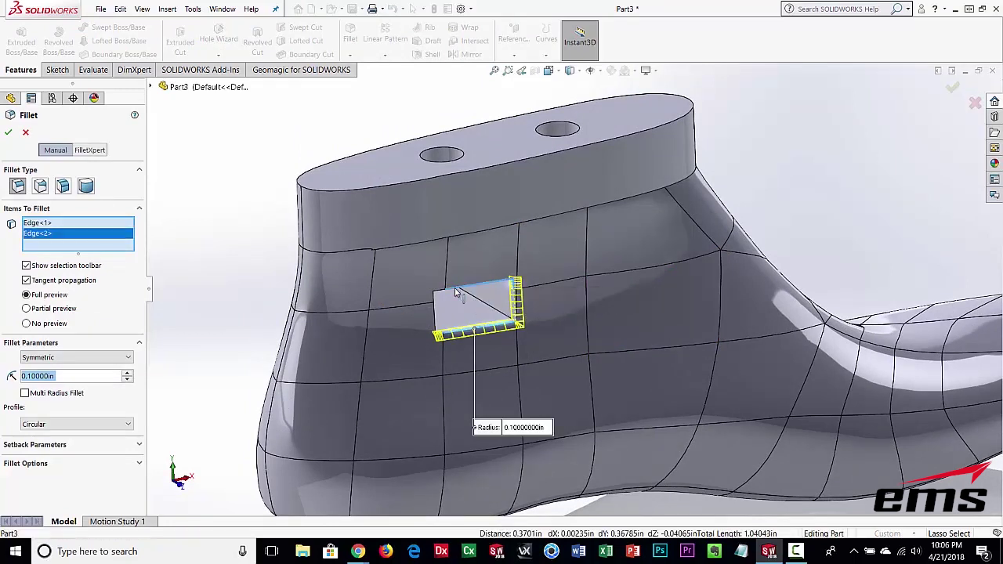
click(459, 289)
click(436, 315)
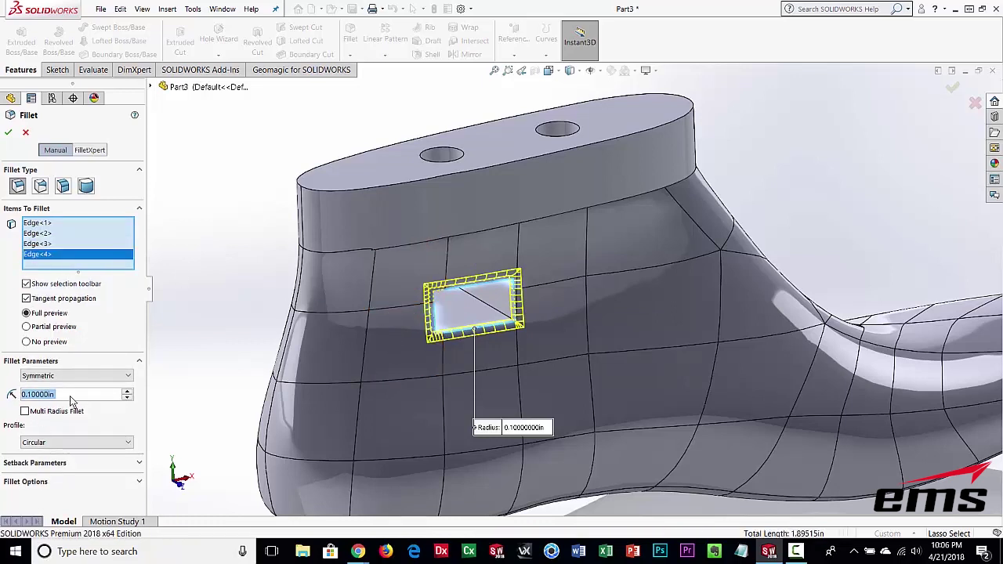
click(10, 135)
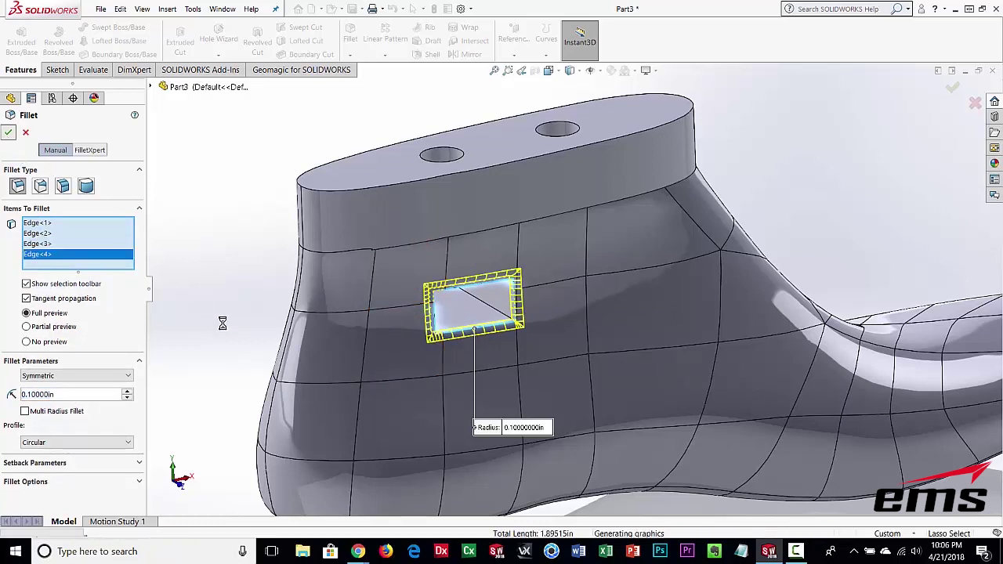
Round the four slot edges on the other side with a second 0.1 in fillet.
mouse_move(327, 398)
middle_down()
mouse_move(368, 376)
mouse_move(296, 83)
middle_up()
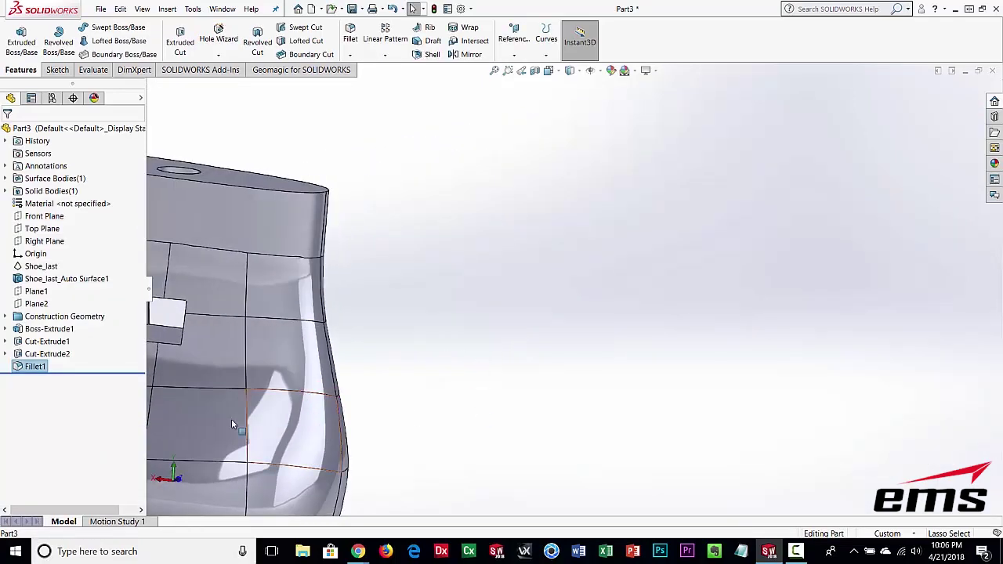
click(351, 35)
click(462, 279)
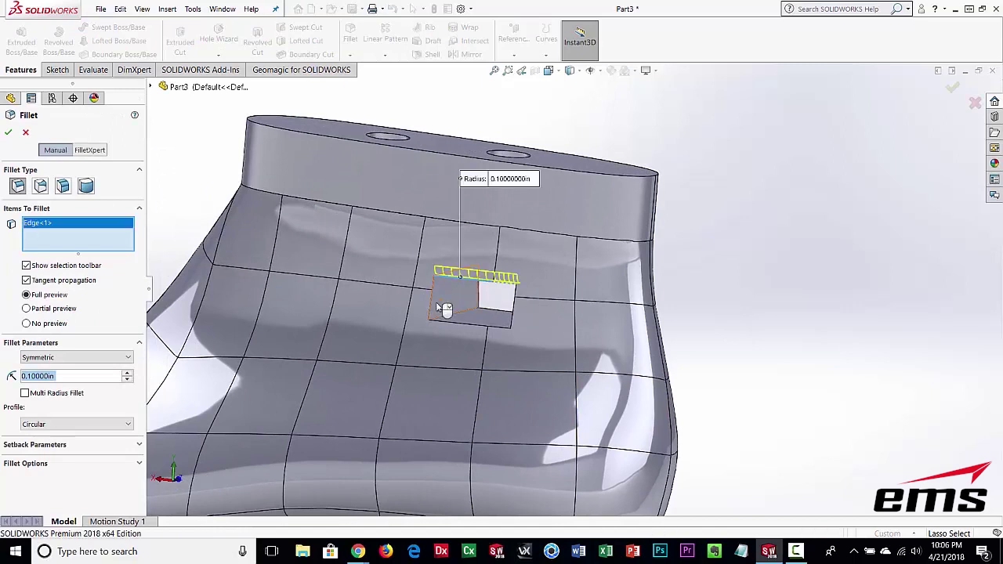
click(429, 302)
click(494, 327)
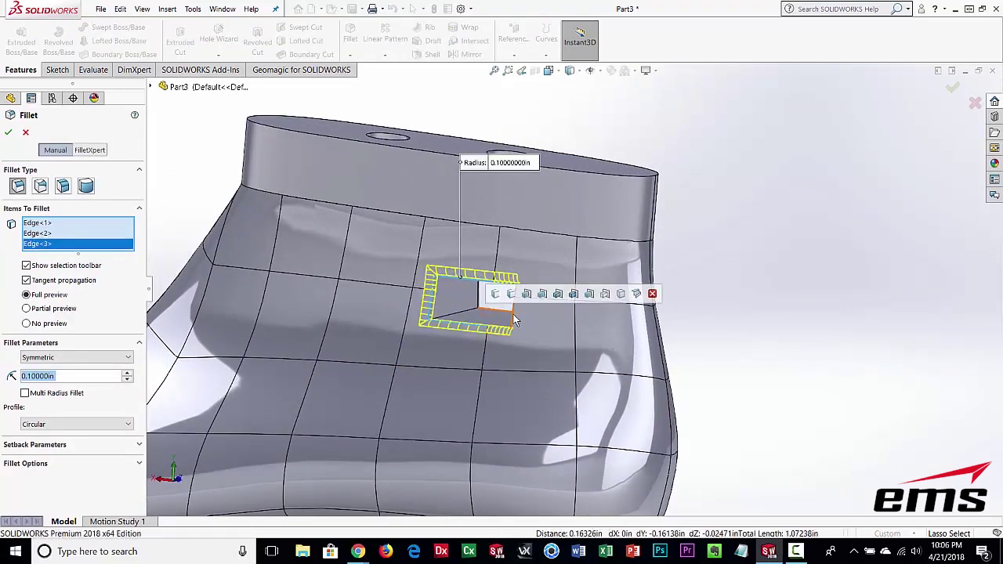
click(513, 318)
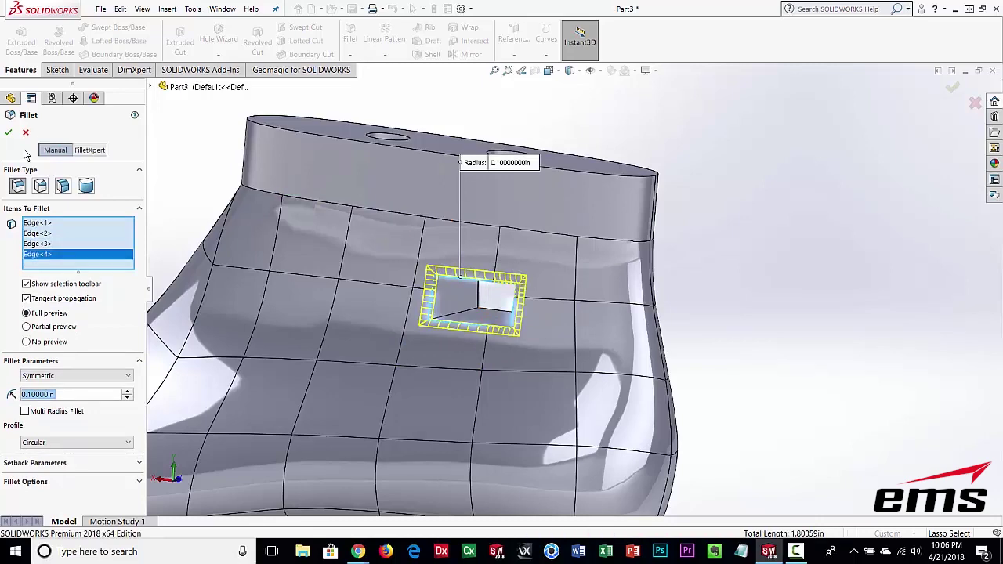
click(8, 133)
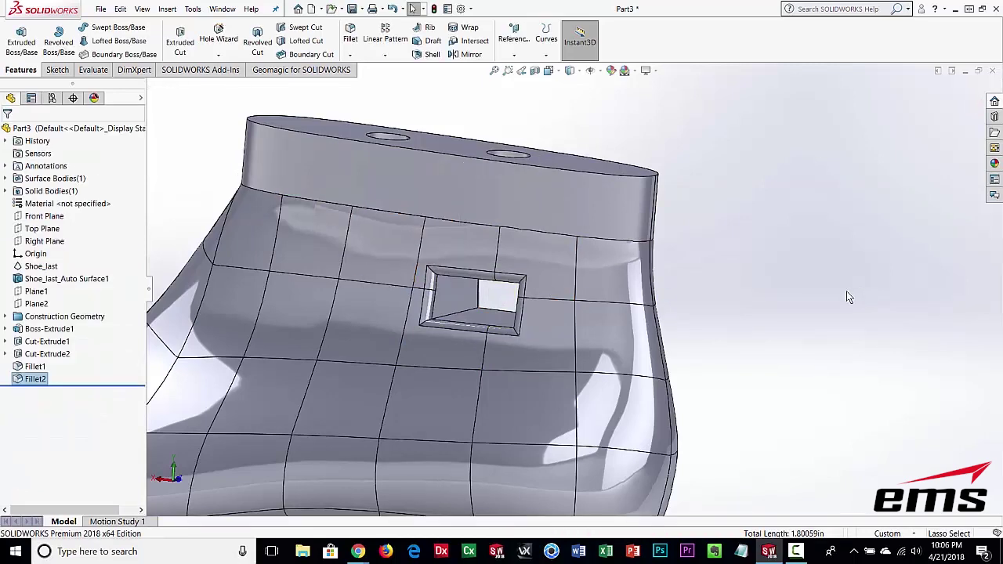
mouse_move(543, 266)
ctrl+middle_down()
mouse_move(594, 260)
mouse_move(616, 293)
ctrl+middle_up()
scroll(604, 264, up, 5)
key(ctrl+1)
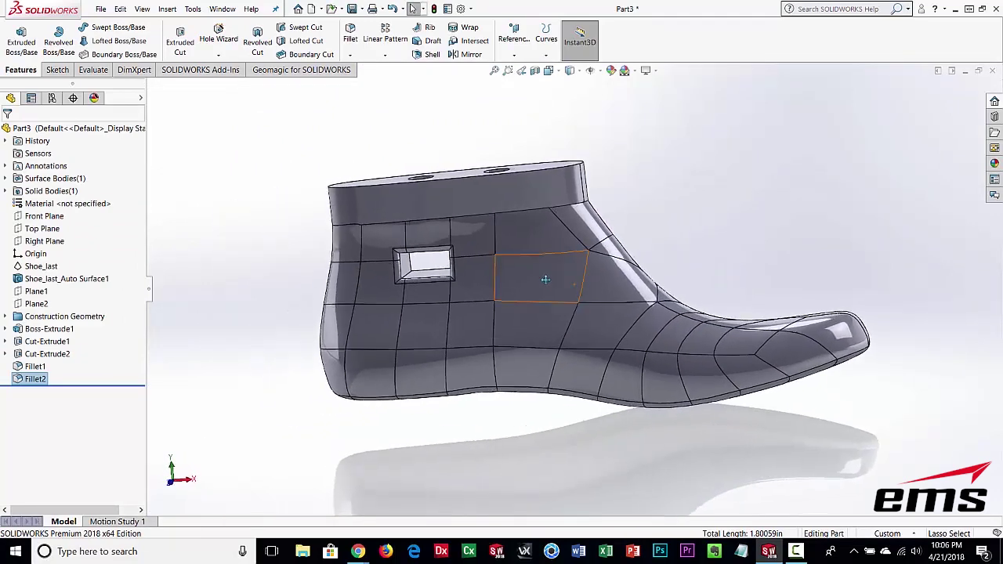
Orbit, zoom and pan around the finished last to inspect the holes, slot and block.
middle_drag(543, 426, 528, 451)
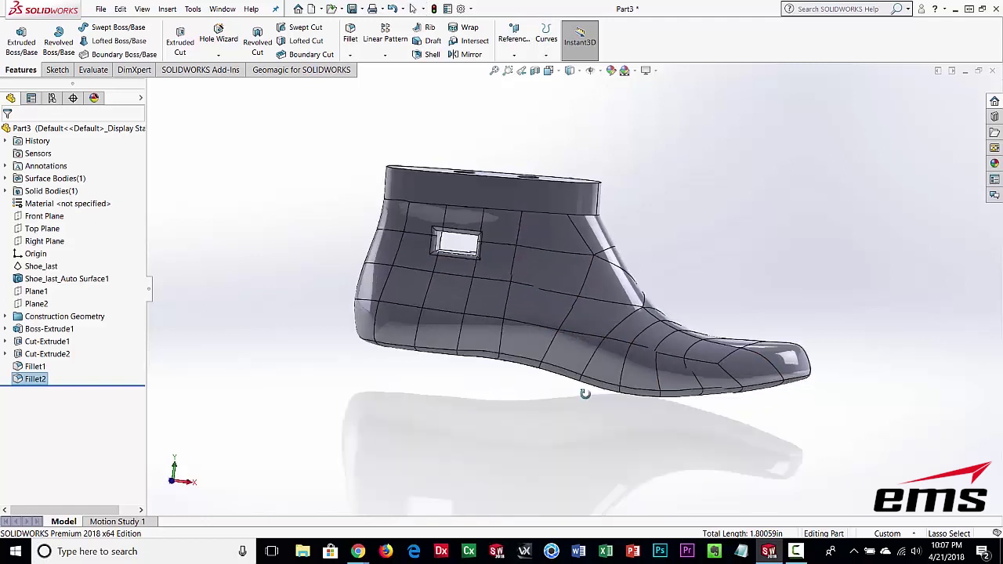
middle_drag(592, 382, 537, 430)
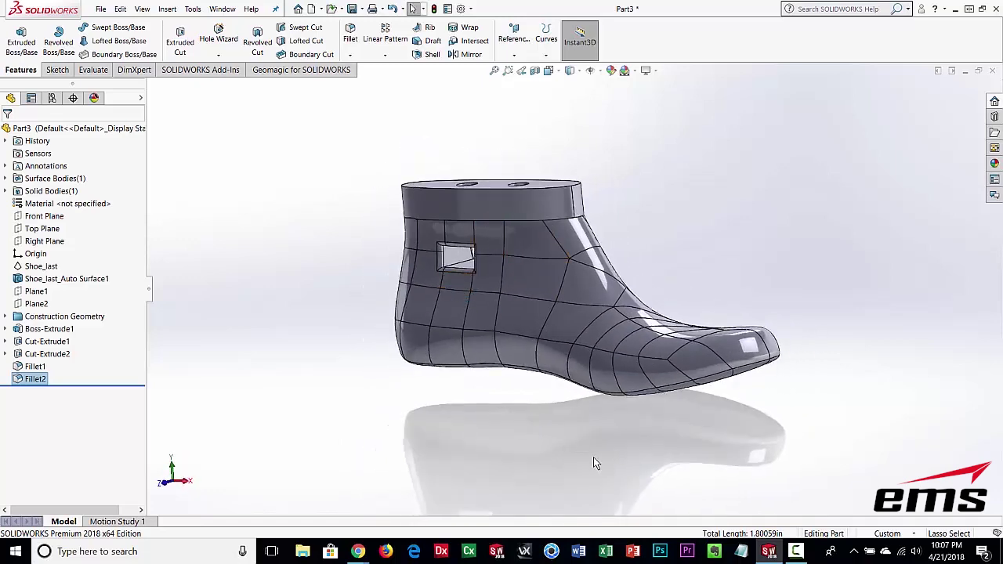
middle_drag(589, 451, 578, 465)
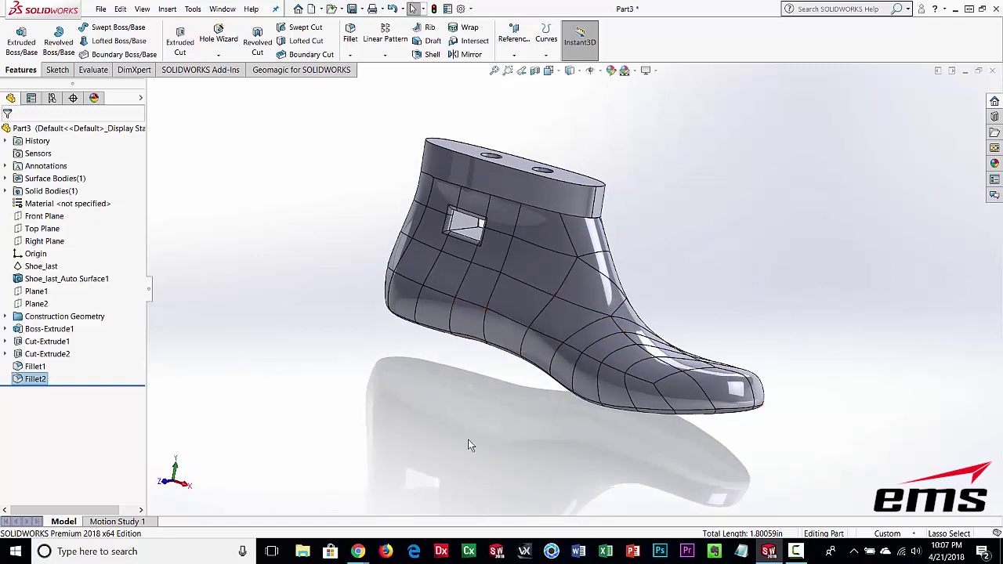
middle_drag(562, 492, 451, 398)
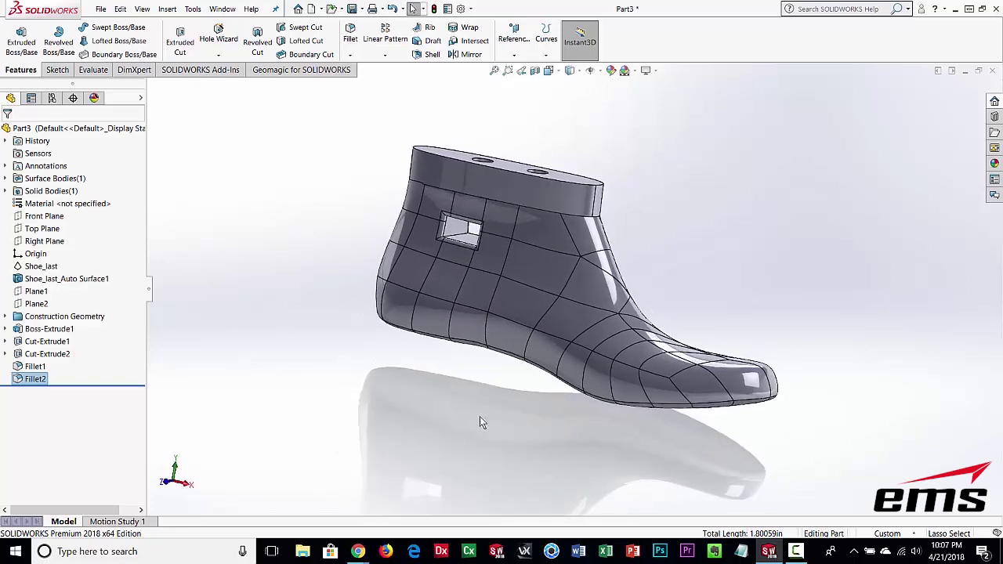
middle_drag(293, 264, 329, 271)
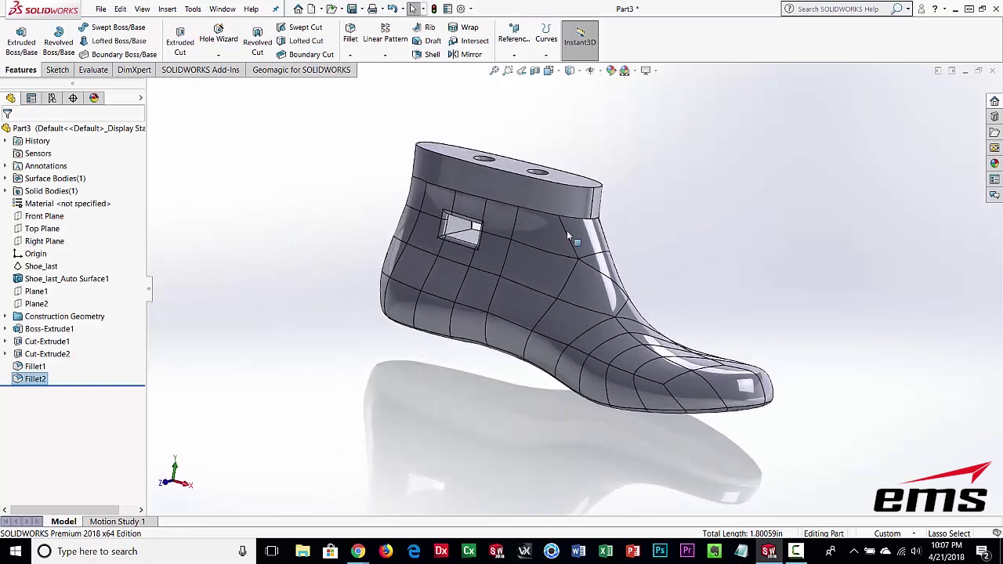
mouse_move(505, 461)
middle_down()
mouse_move(521, 382)
mouse_move(496, 416)
middle_up()
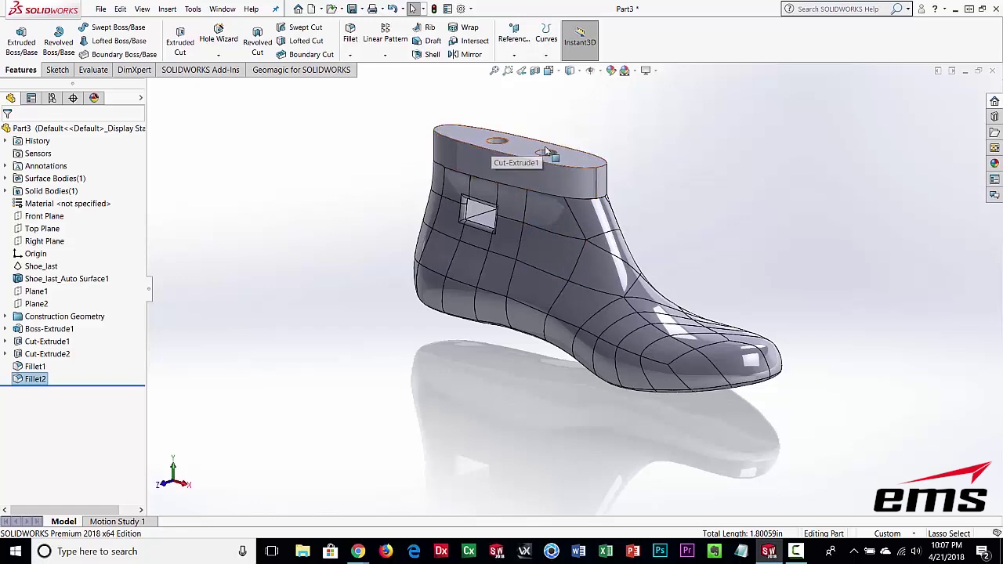
mouse_move(583, 304)
middle_down()
mouse_move(595, 319)
mouse_move(385, 249)
middle_up()
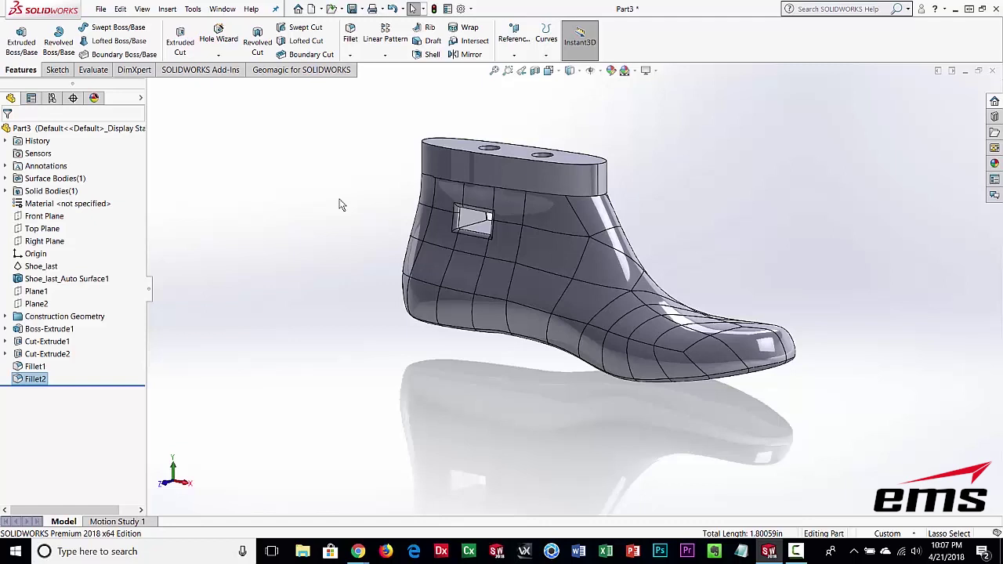
scroll(563, 395, down, 1)
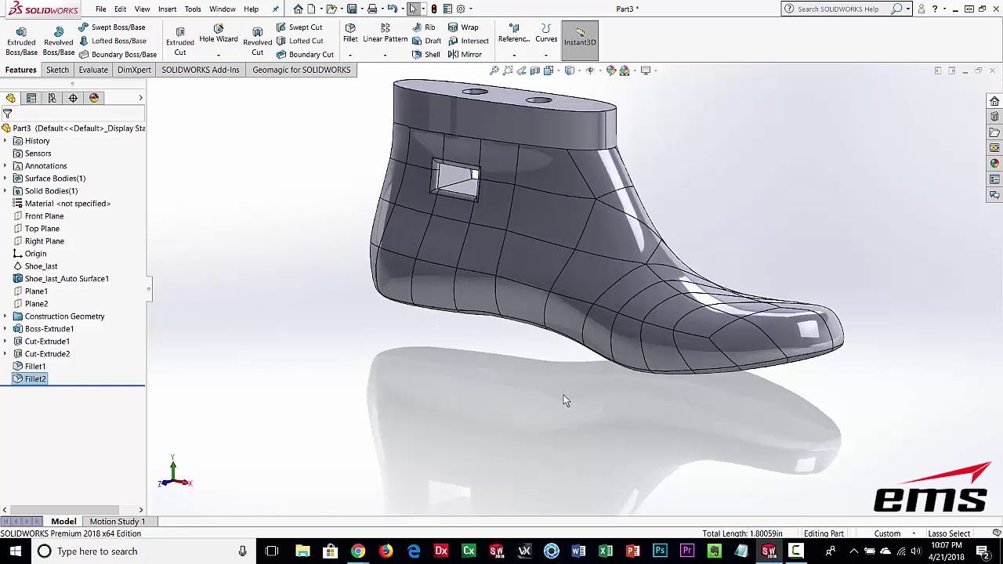
ctrl+middle_drag(528, 215, 530, 276)
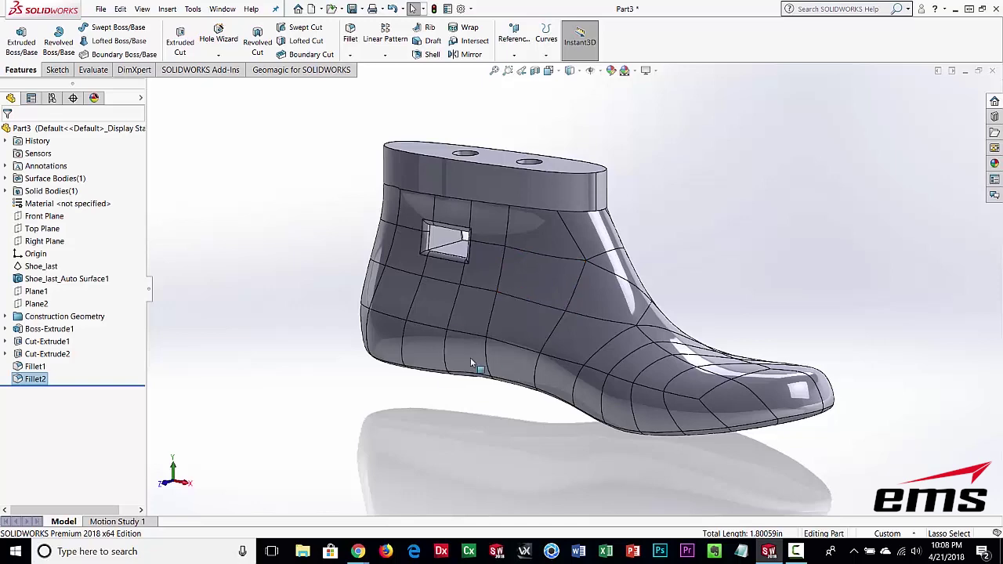
mouse_move(459, 356)
middle_down()
mouse_move(433, 369)
mouse_move(439, 337)
middle_up()
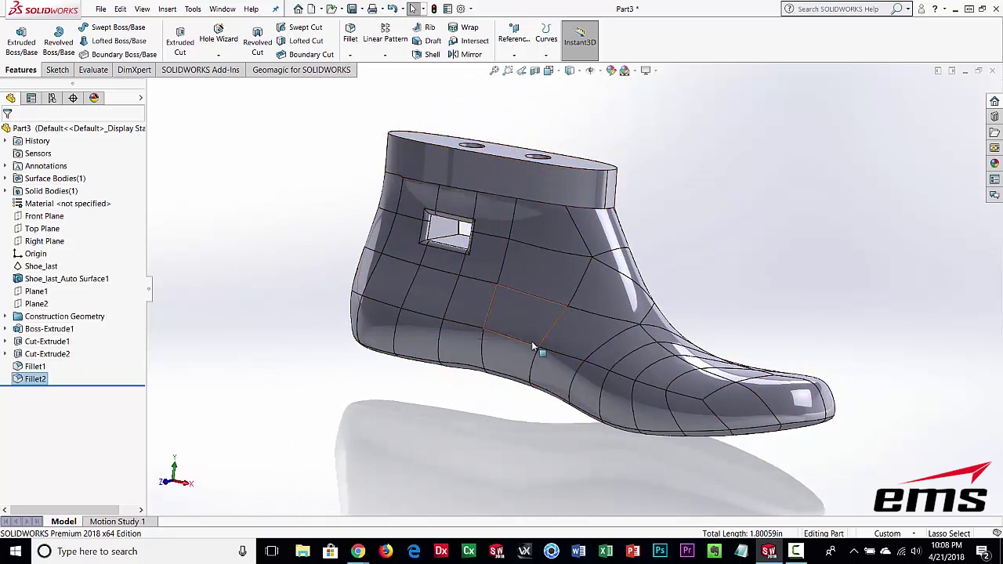
mouse_move(464, 286)
middle_down()
mouse_move(591, 298)
mouse_move(541, 324)
mouse_move(387, 235)
middle_up()
click(298, 74)
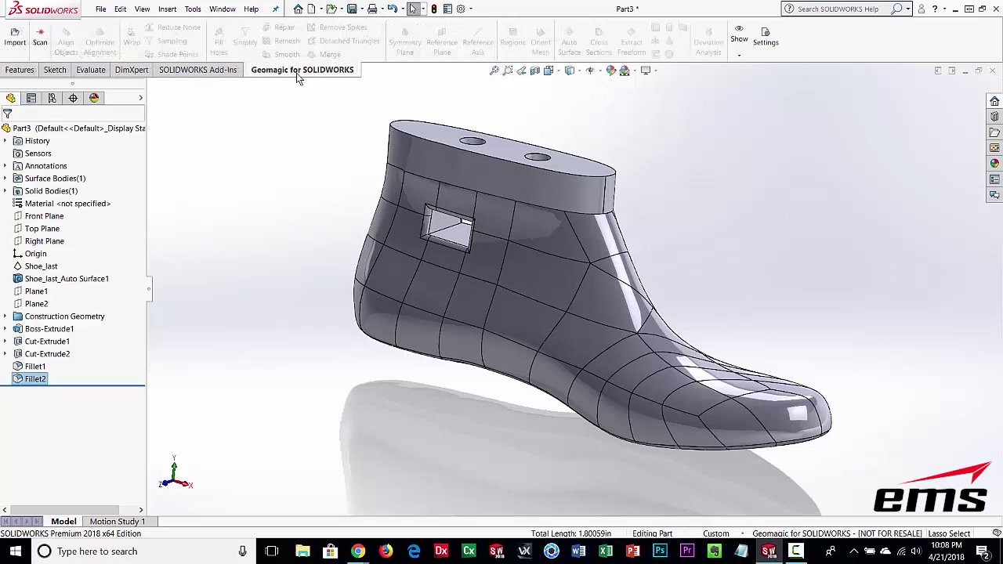